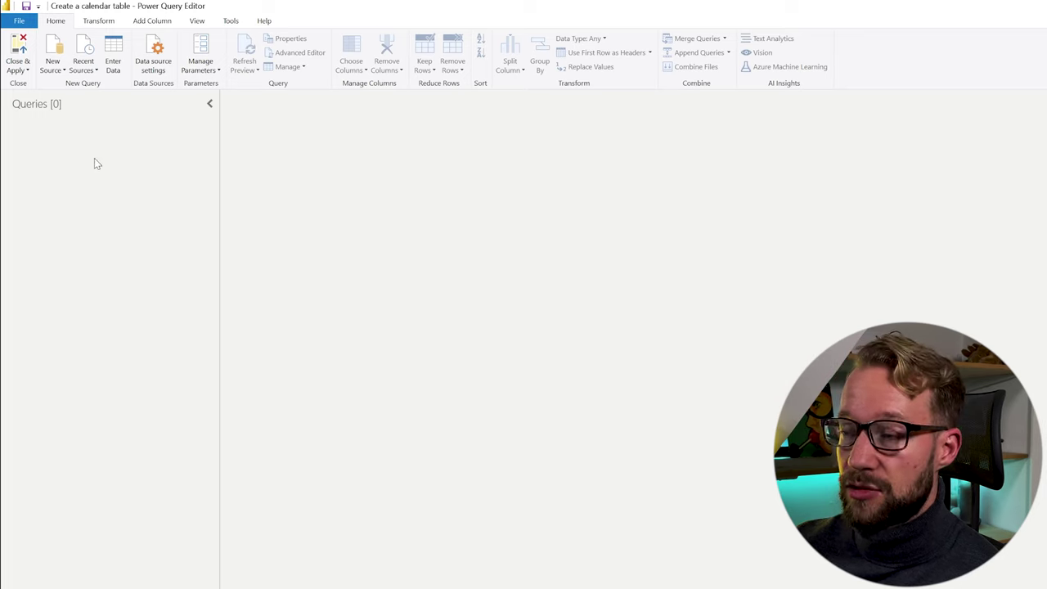
- Add a new blank query from the Queries pane
right_click(92, 132)
mouse_move(135, 150)
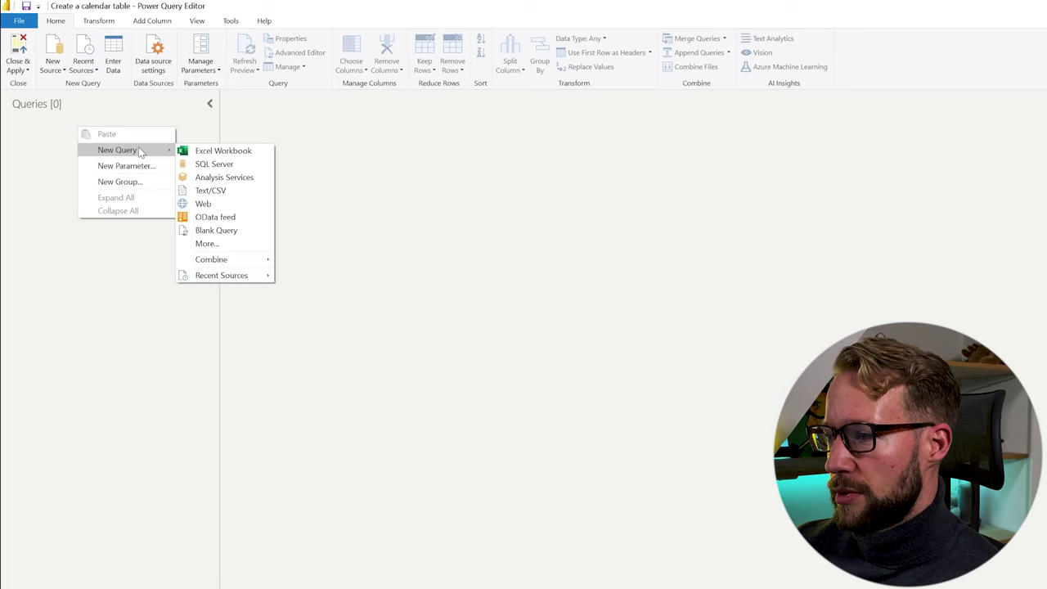
click(213, 234)
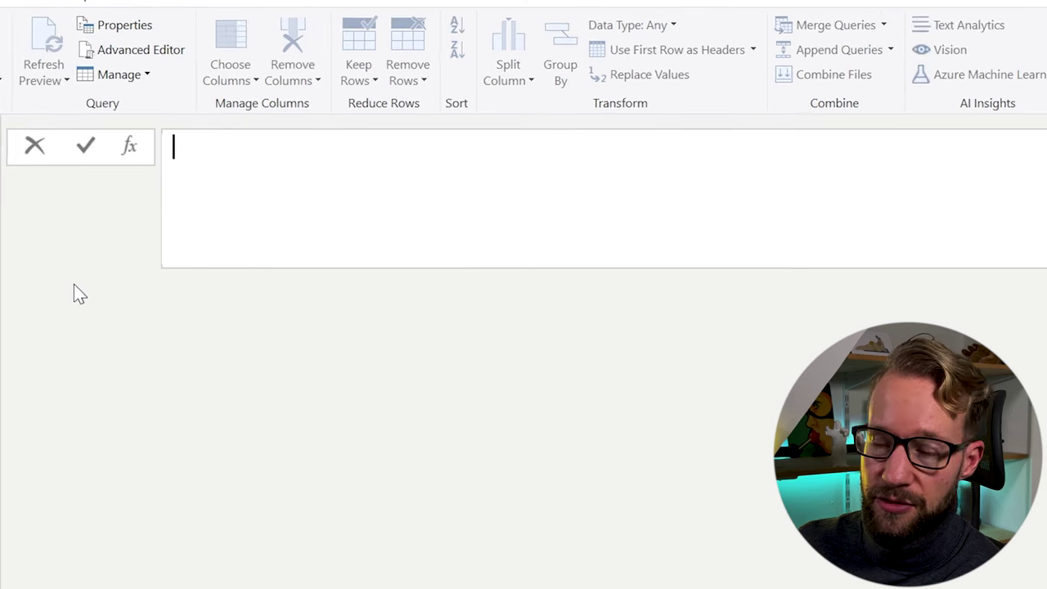
- Enter the formula = { 1 .. 5 } so the query returns the numbers 1 to 5
text(= )
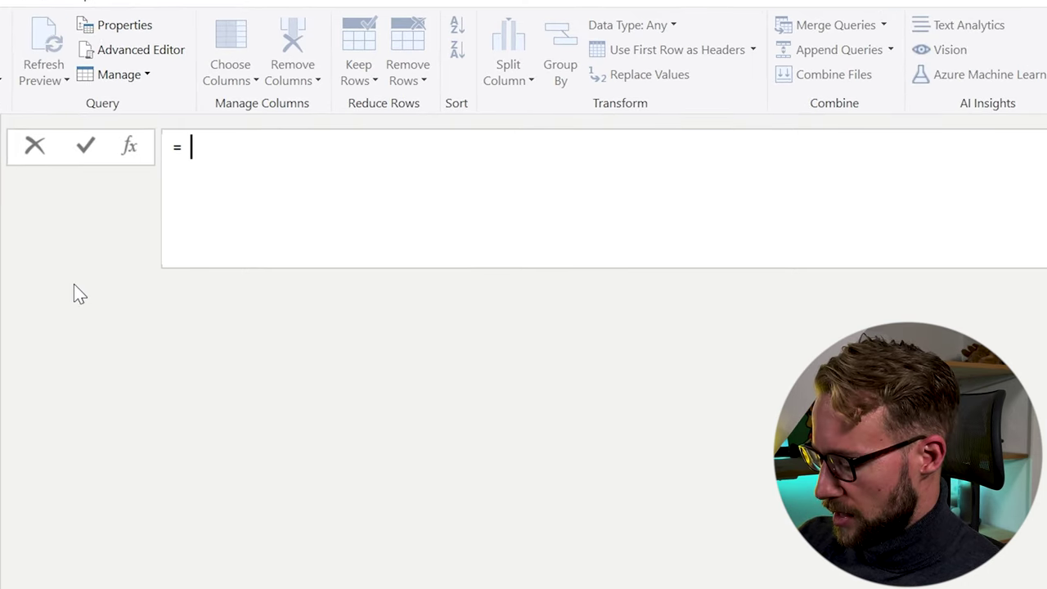
text({)
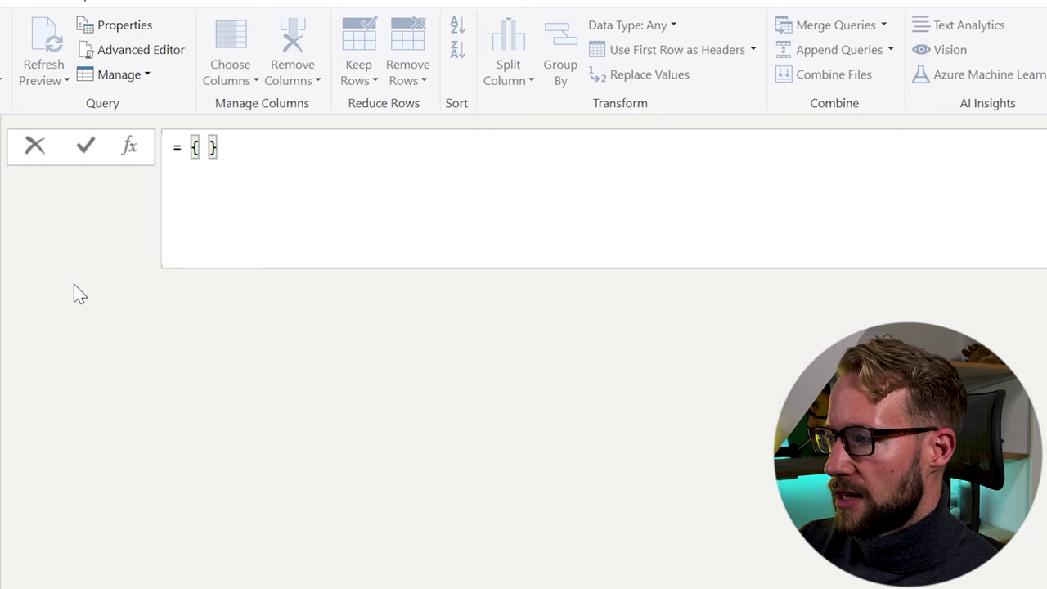
text(1)
key(Return)
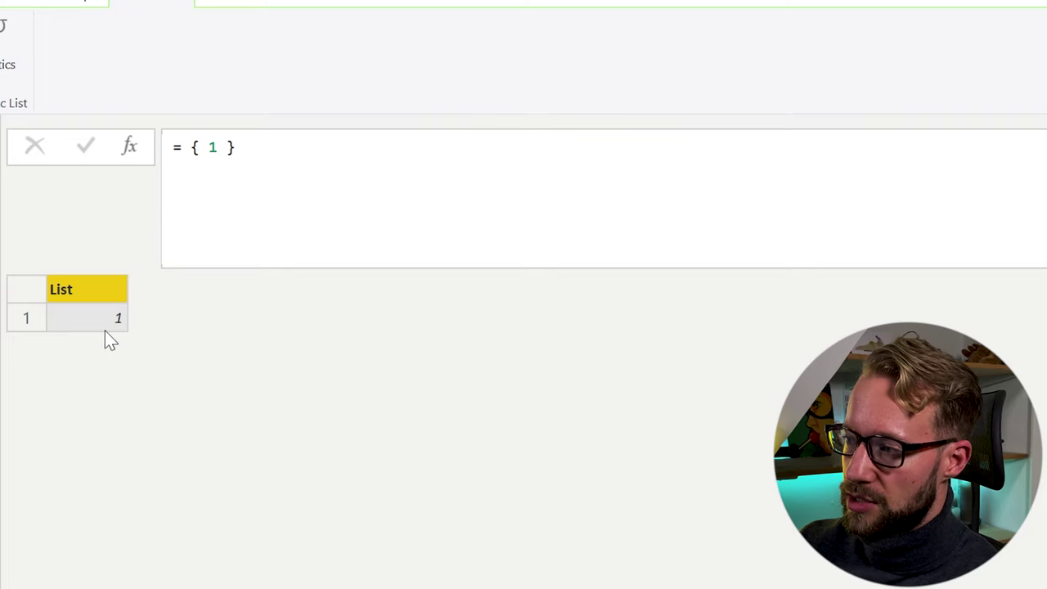
click(173, 237)
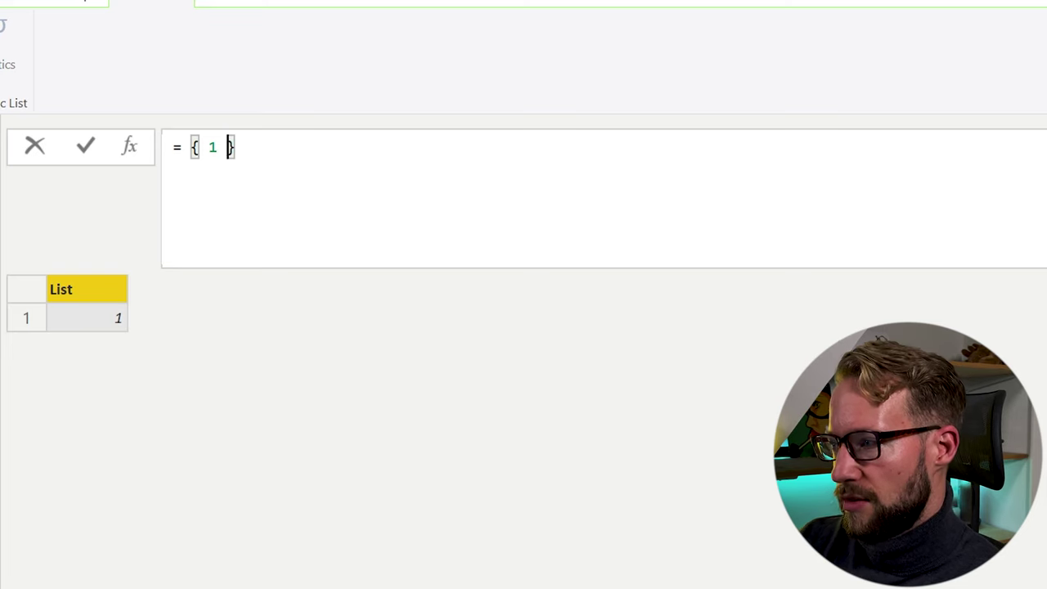
text(.. )
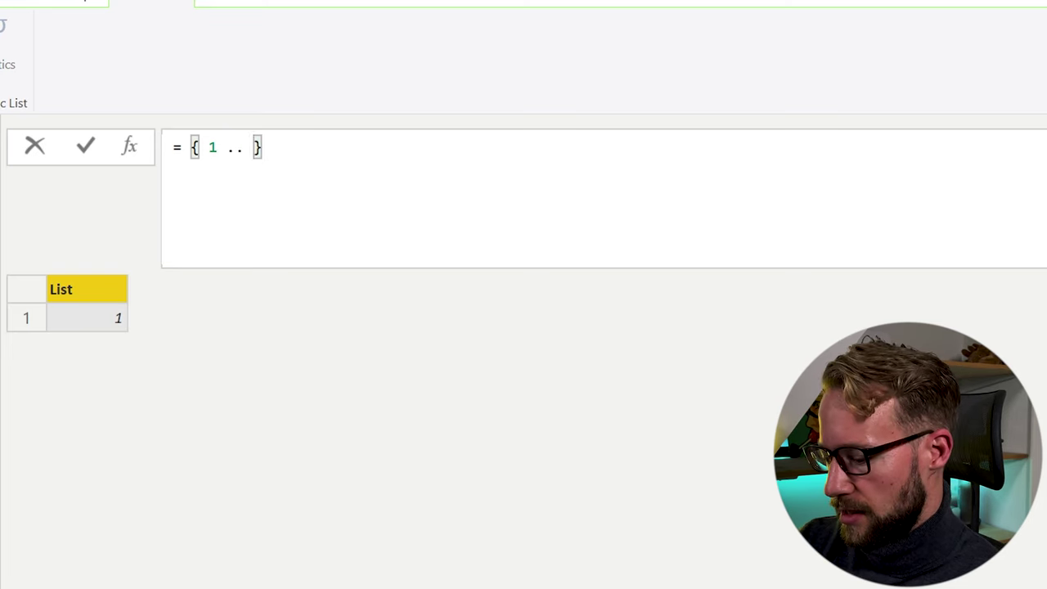
text(5)
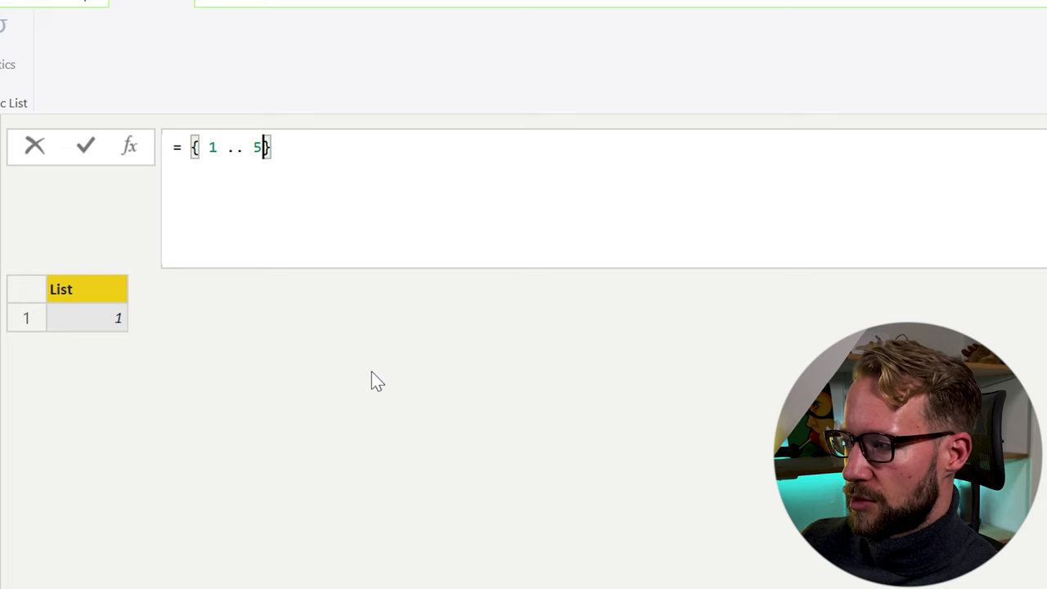
key(Return)
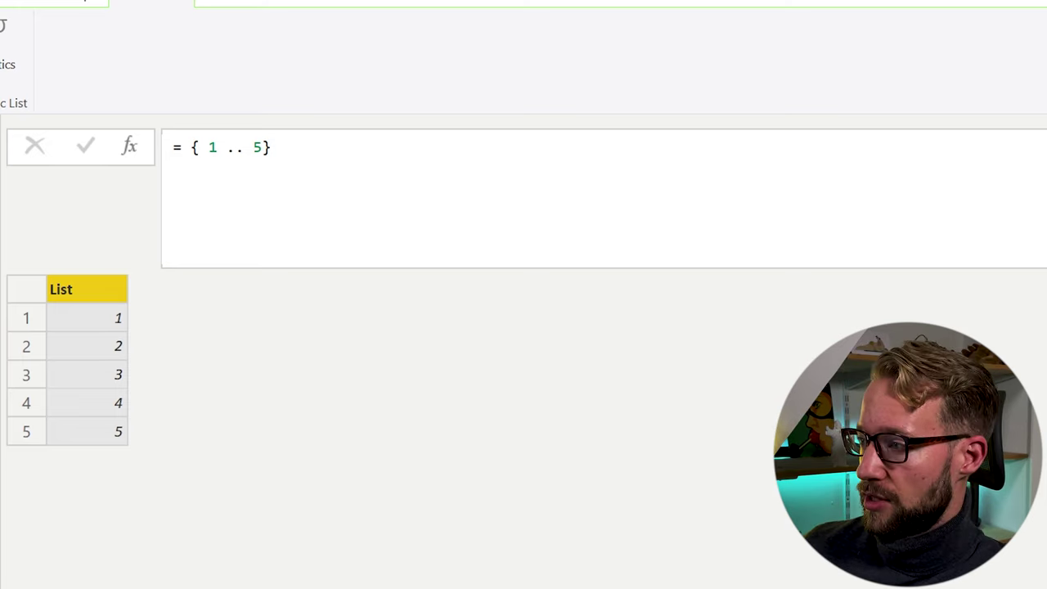
- Replace the list's start value 1 with #date(2022, 1, 1)
click(218, 147)
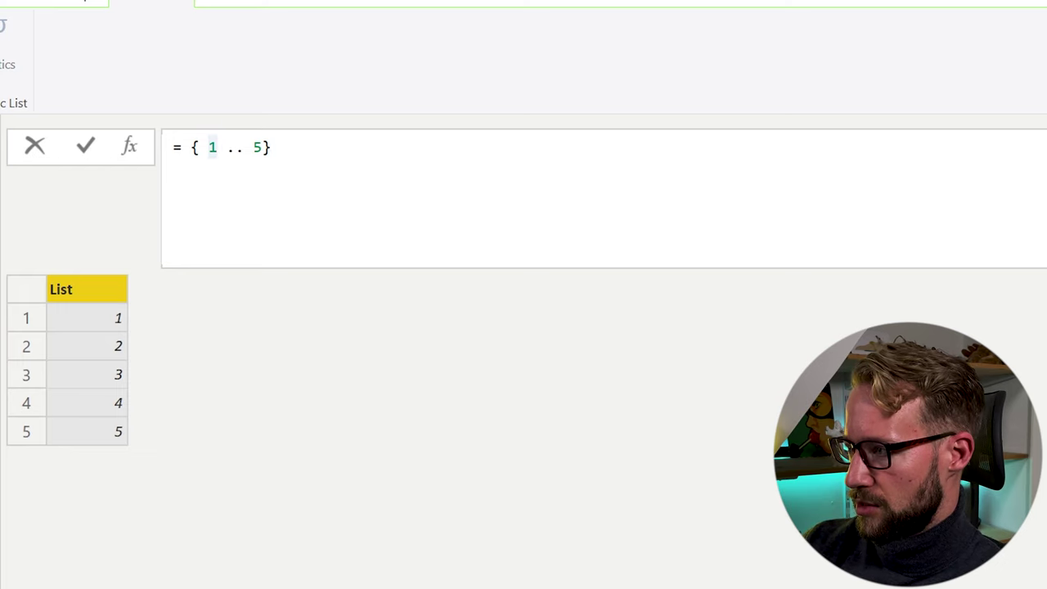
key(BackSpace)
text(#)
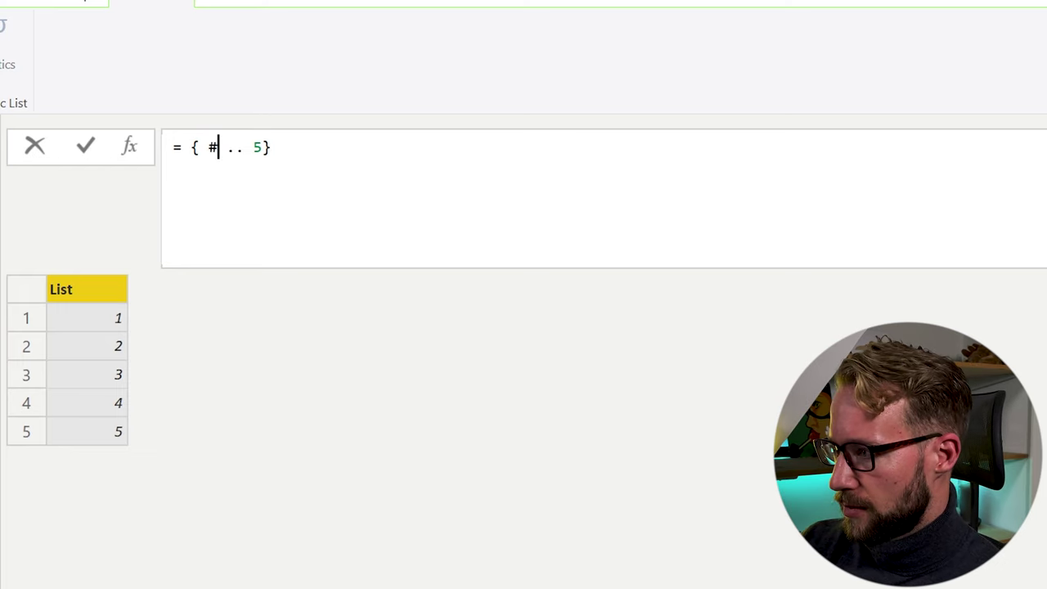
text(date( 202)
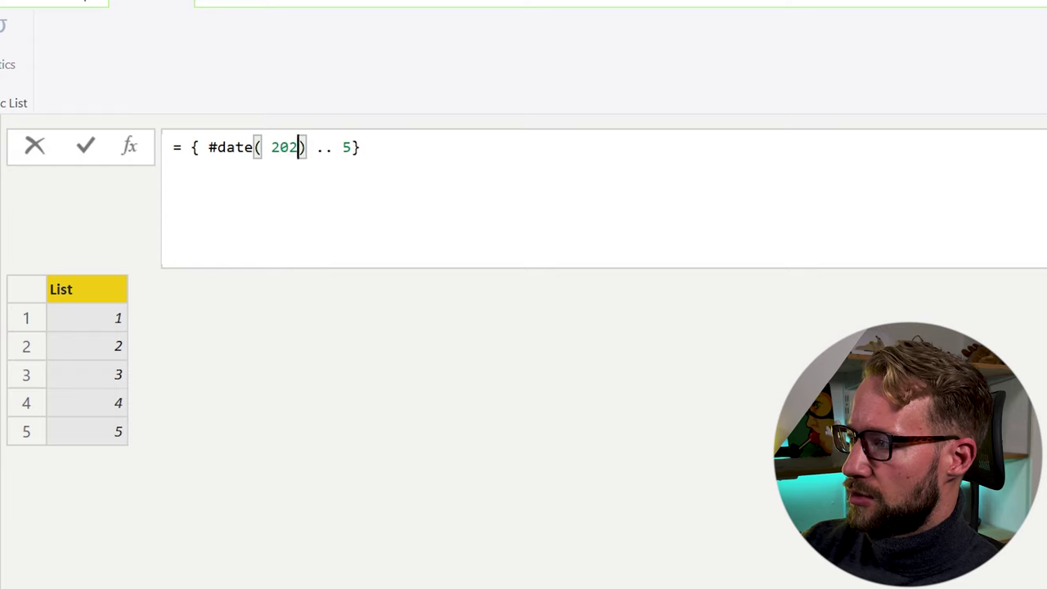
text(2, 1, 1)
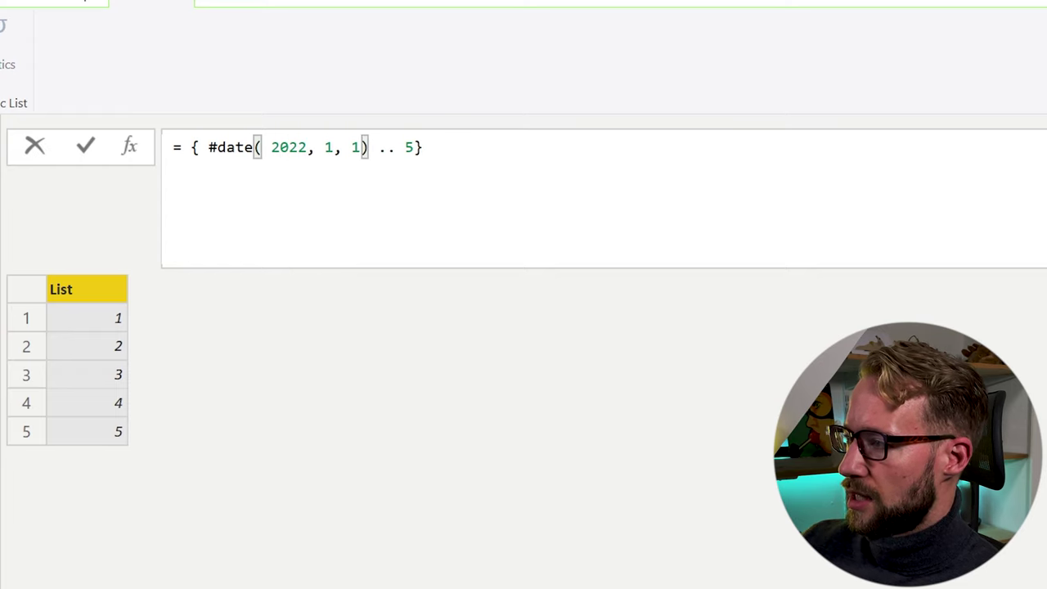
key(Return)
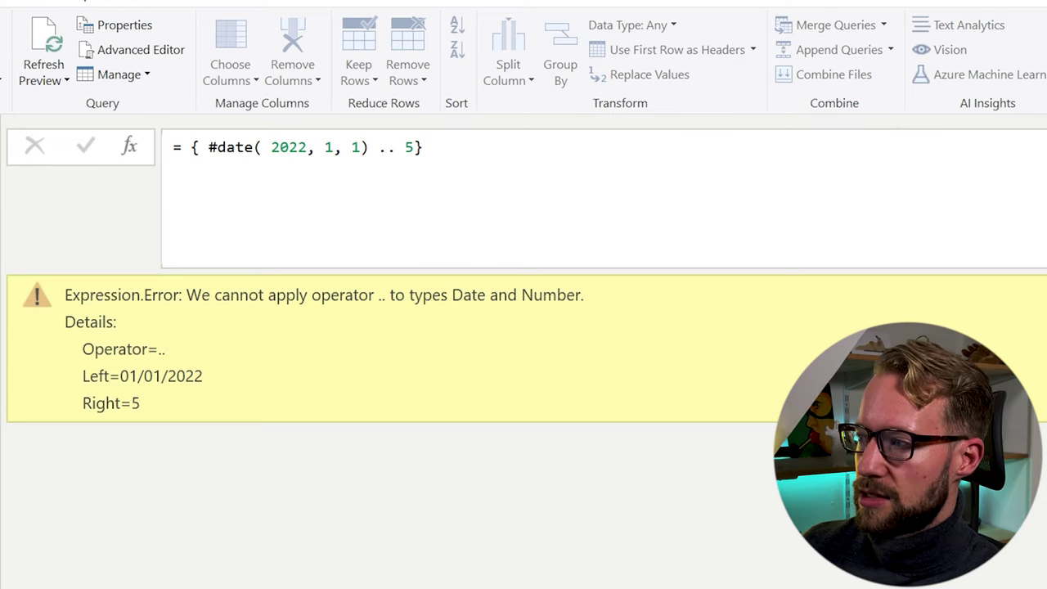
- Wrap the start date in Number.From() to get its serial number
click(208, 148)
text(Num)
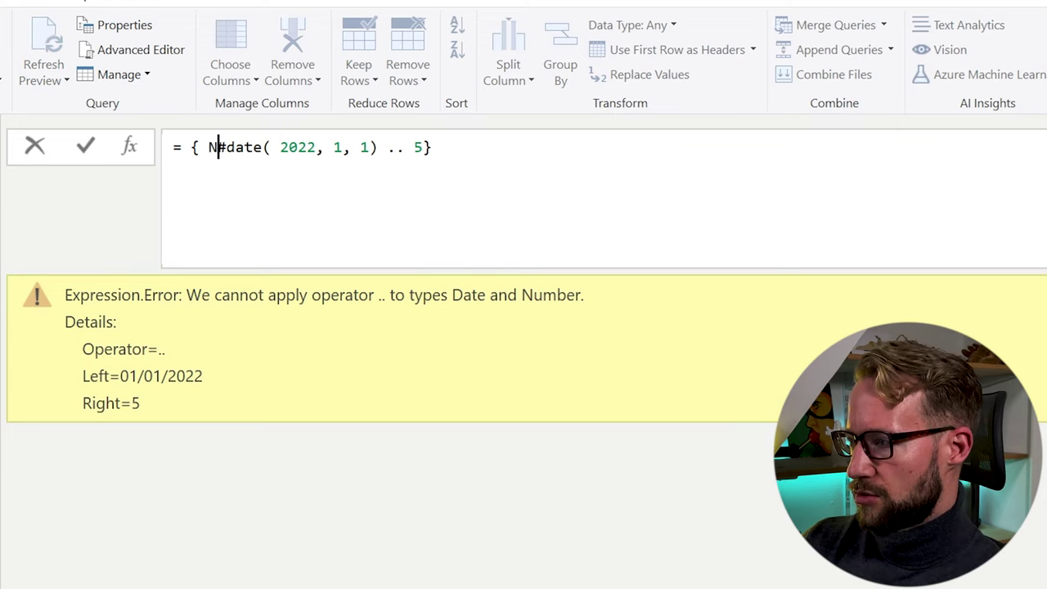
text(ber.From()
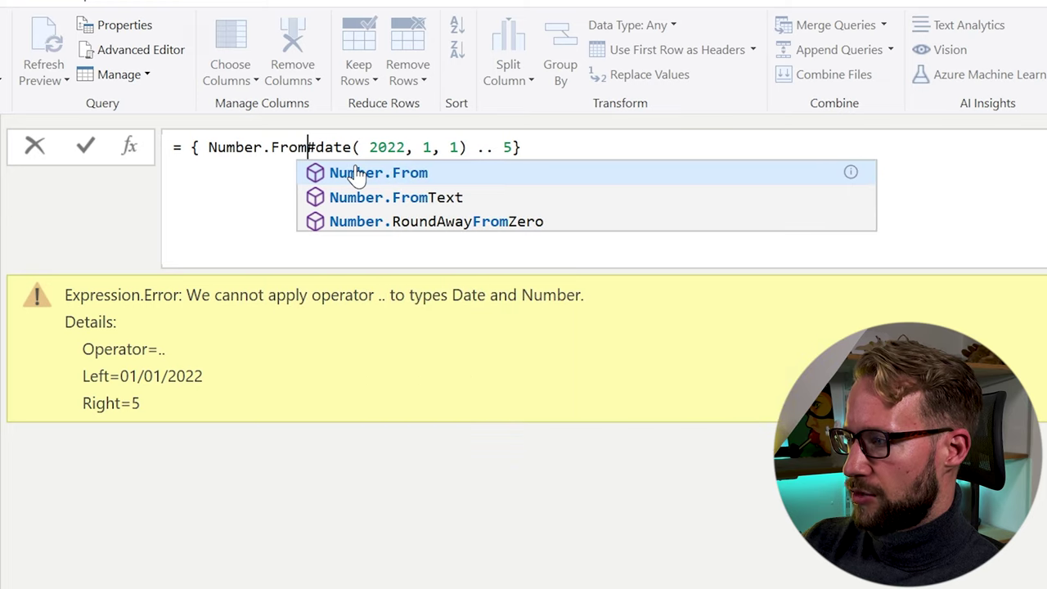
click(484, 147)
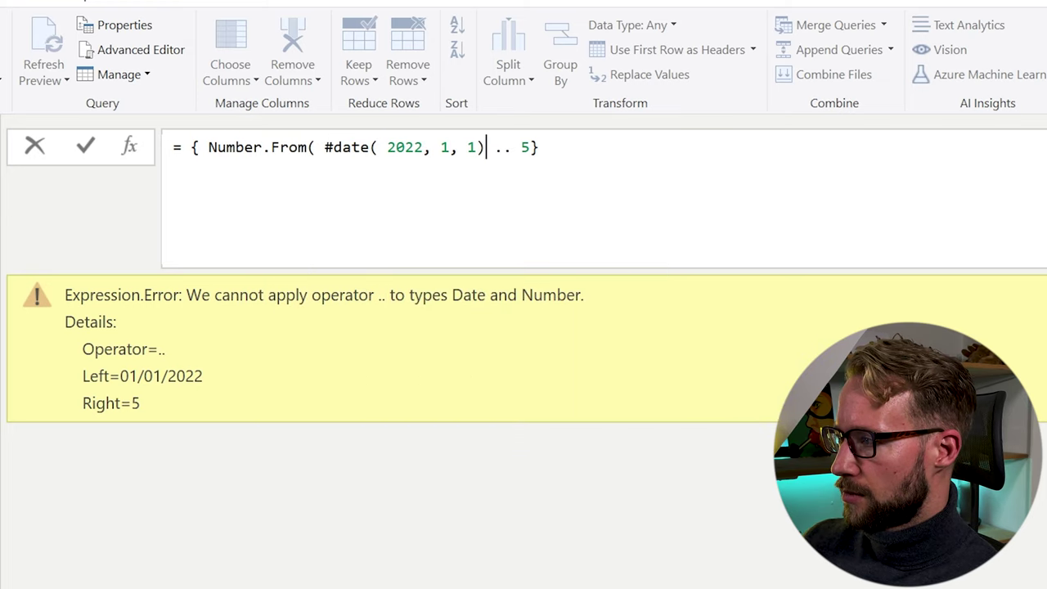
text())
key(Return)
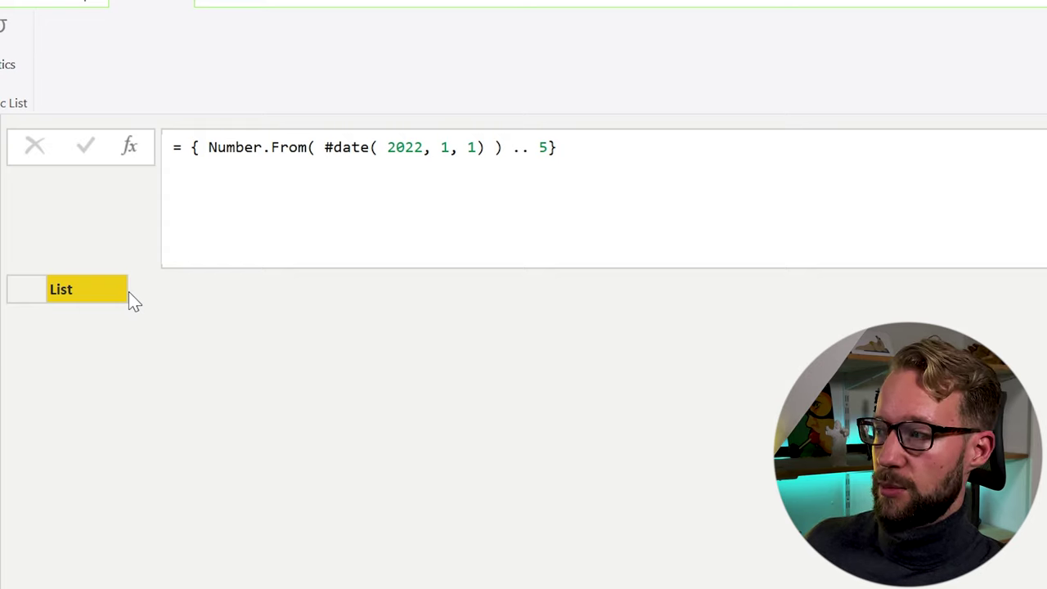
- Make the end value Number.From(#date(2022, 12, 31)) by copying the start expression and editing its date
drag(209, 147, 502, 147)
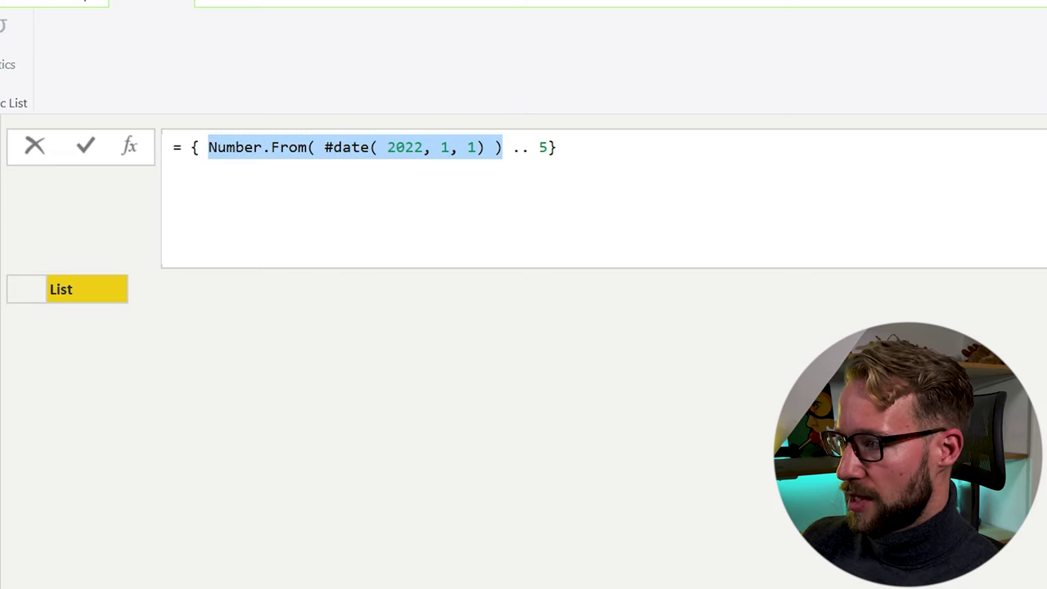
key(ctrl+c)
click(549, 147)
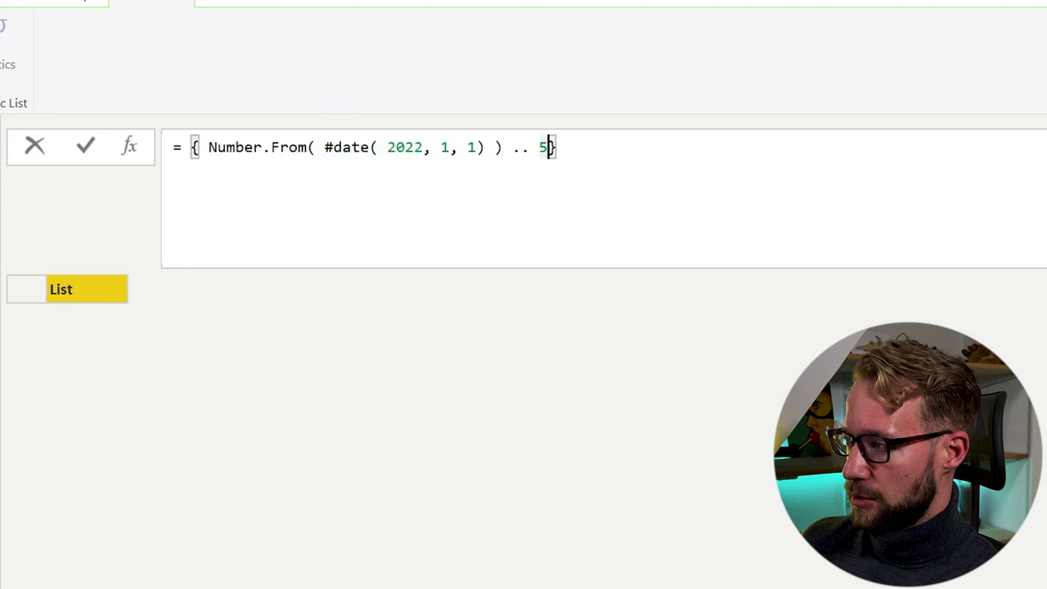
key(BackSpace)
key(ctrl+v)
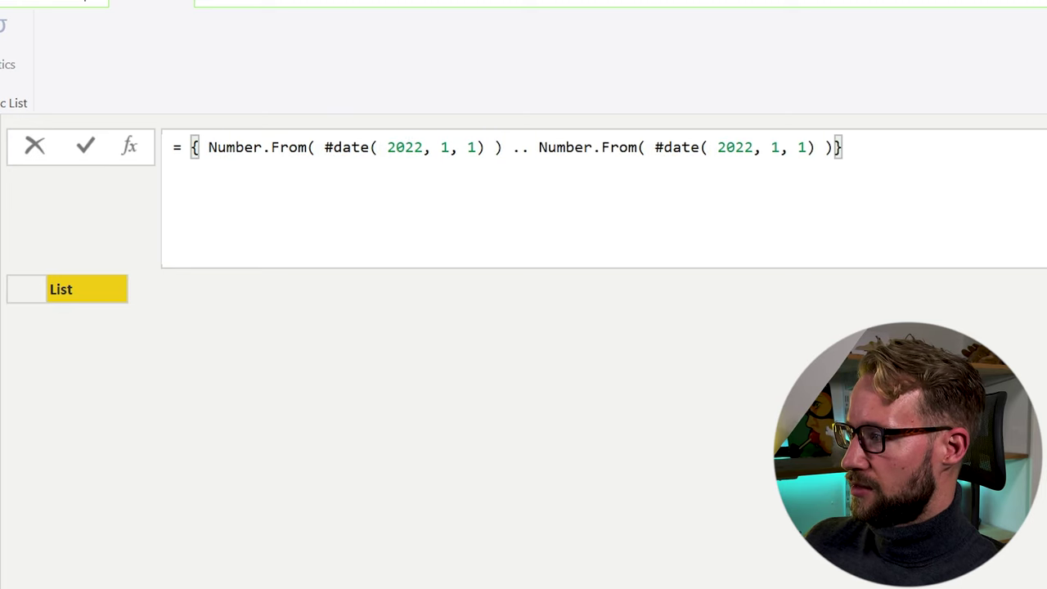
click(780, 147)
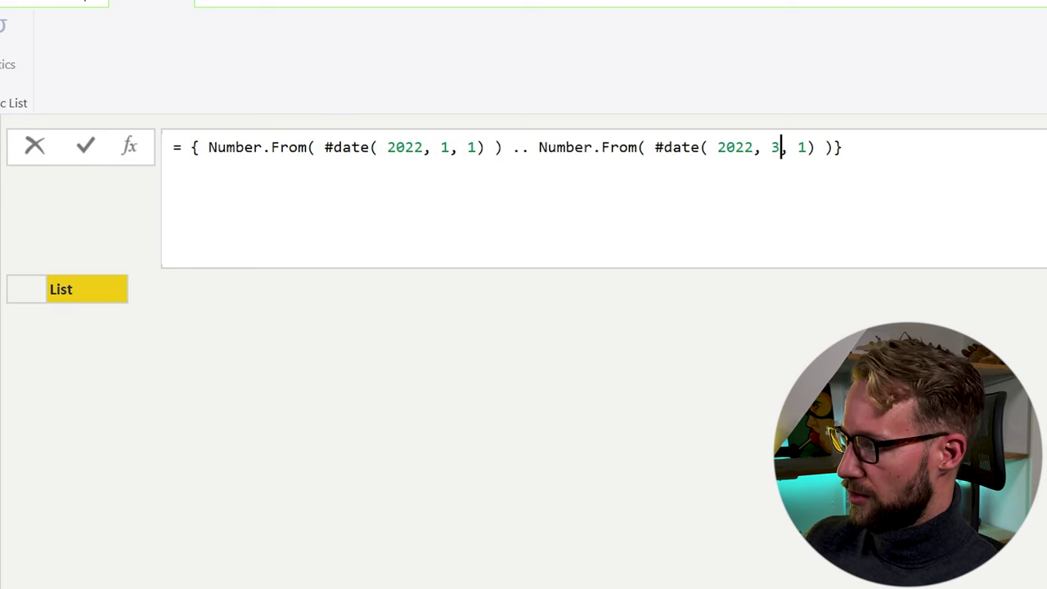
key(BackSpace)
text(31)
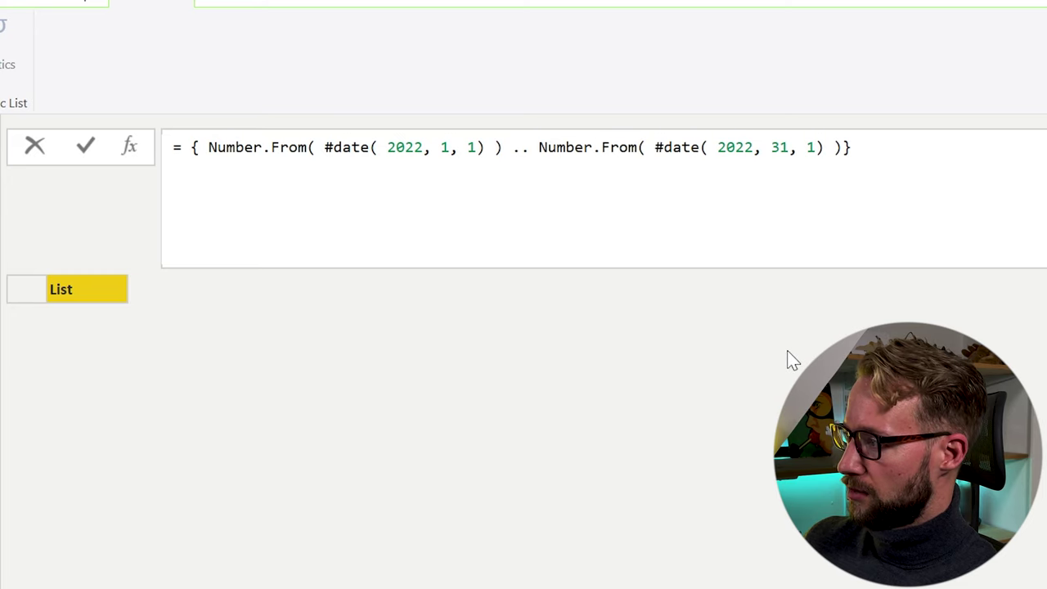
key(BackSpace)
key(BackSpace)
text(12)
key(Right)
key(Right)
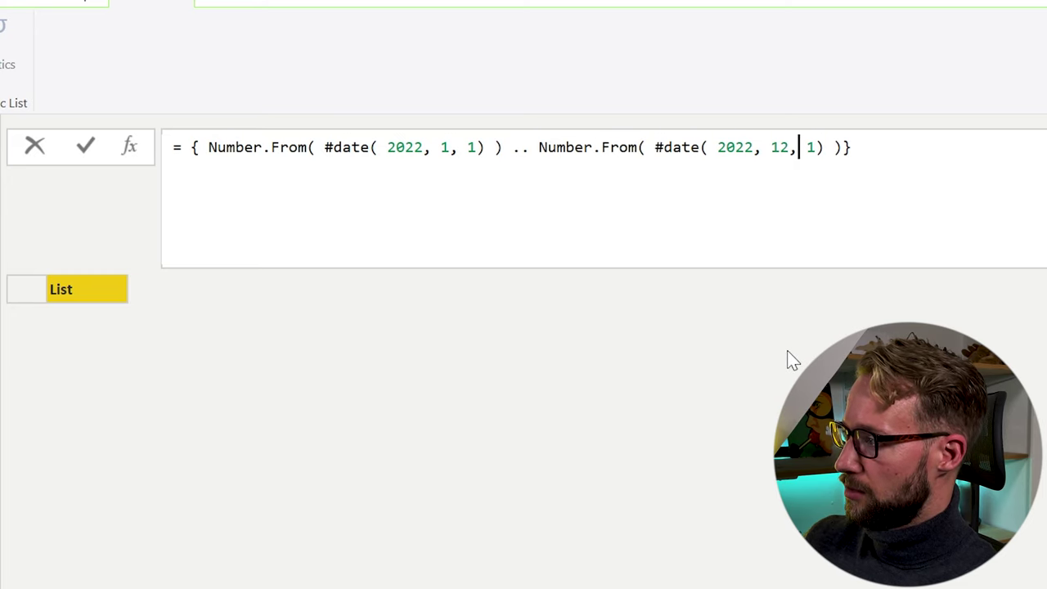
text(3)
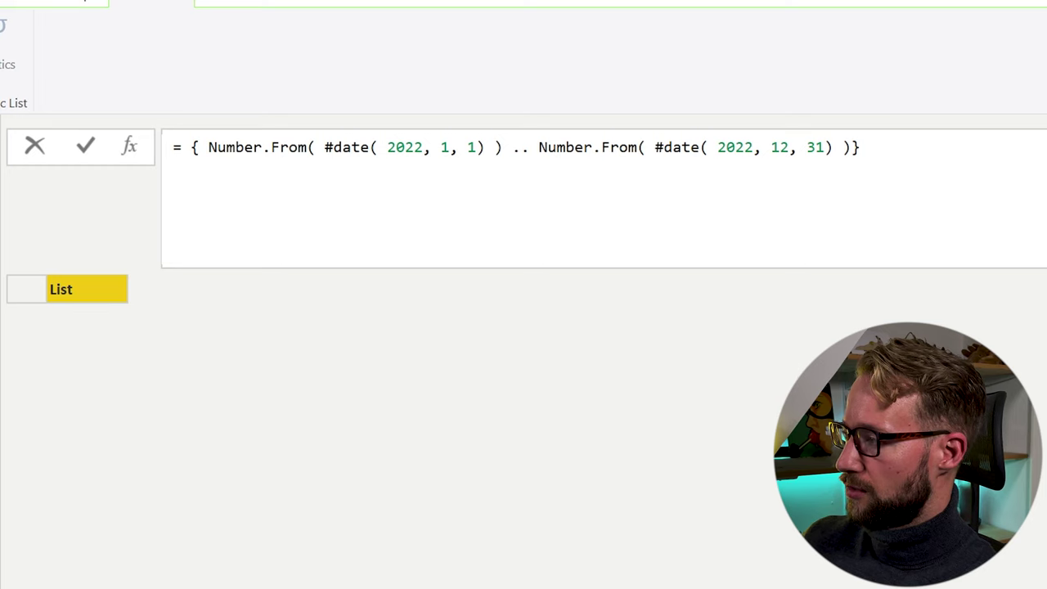
key(Return)
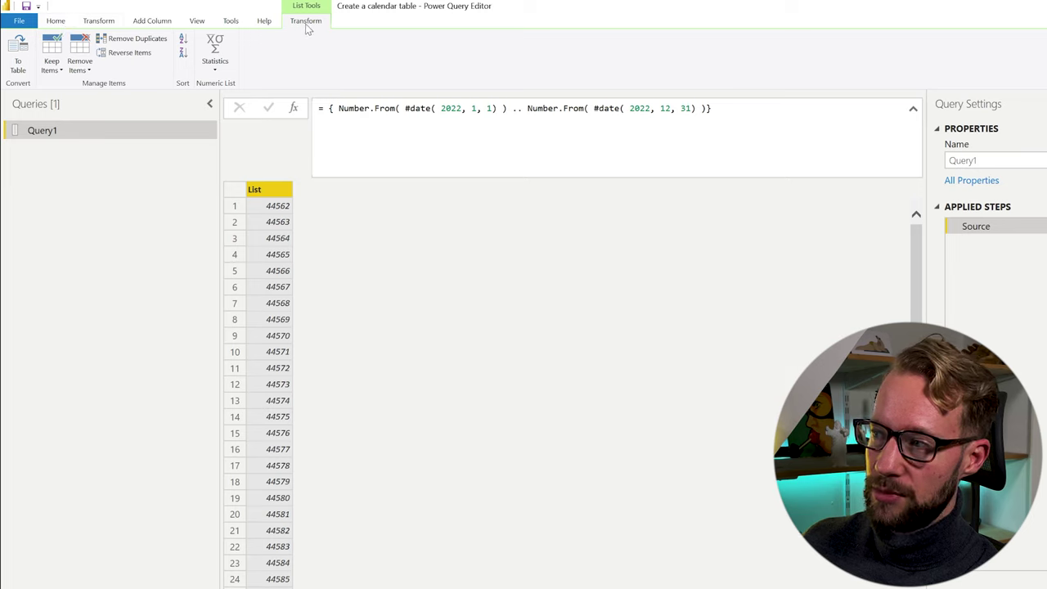
- Convert the serial-number list to a table with To Table, accepting the defaults
click(17, 57)
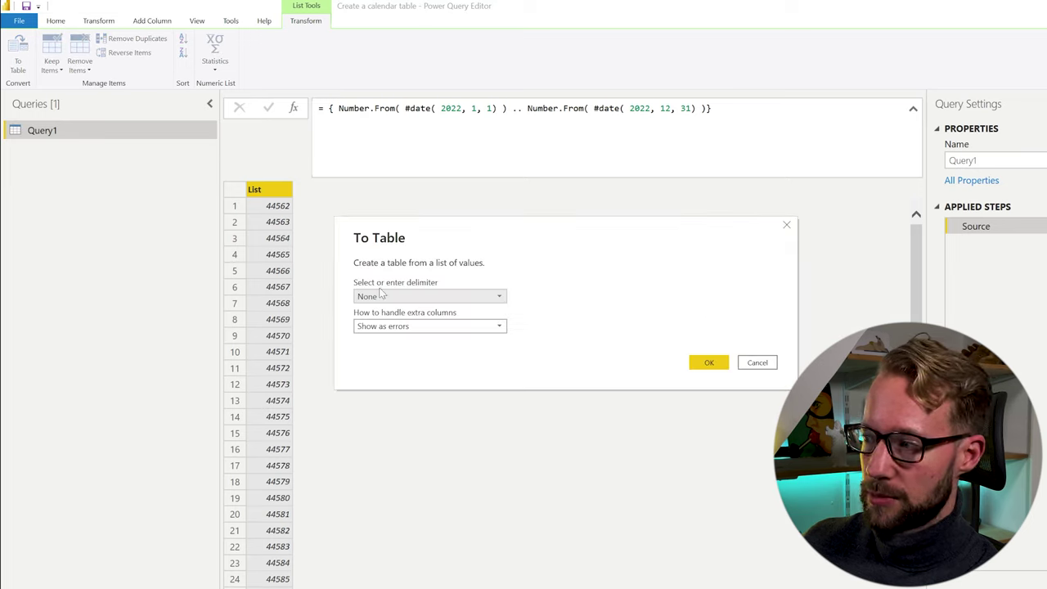
click(722, 362)
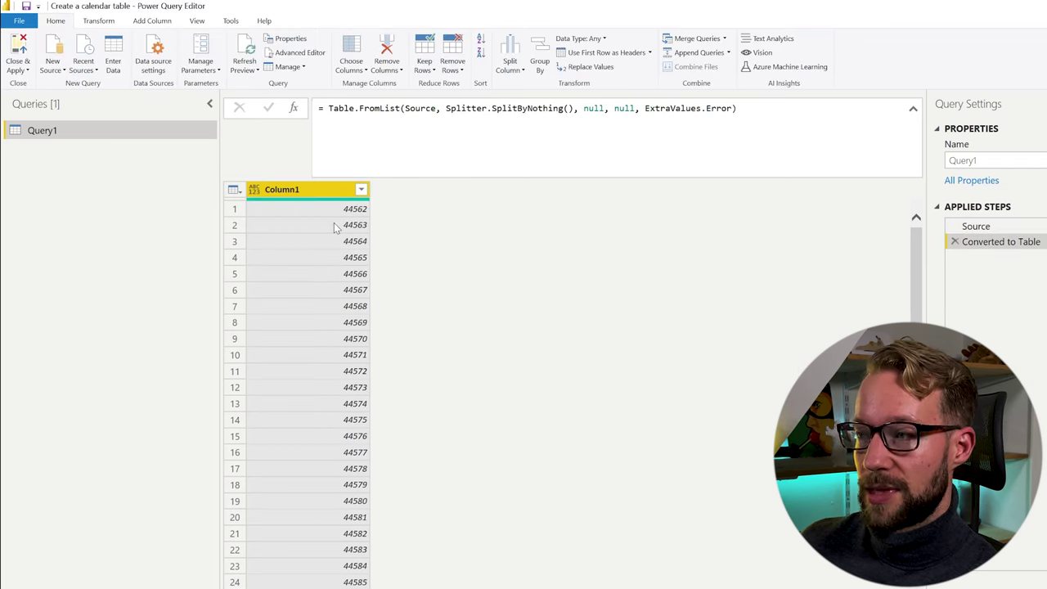
- Set Column1 to the Date type and reverse the row order twice
click(255, 192)
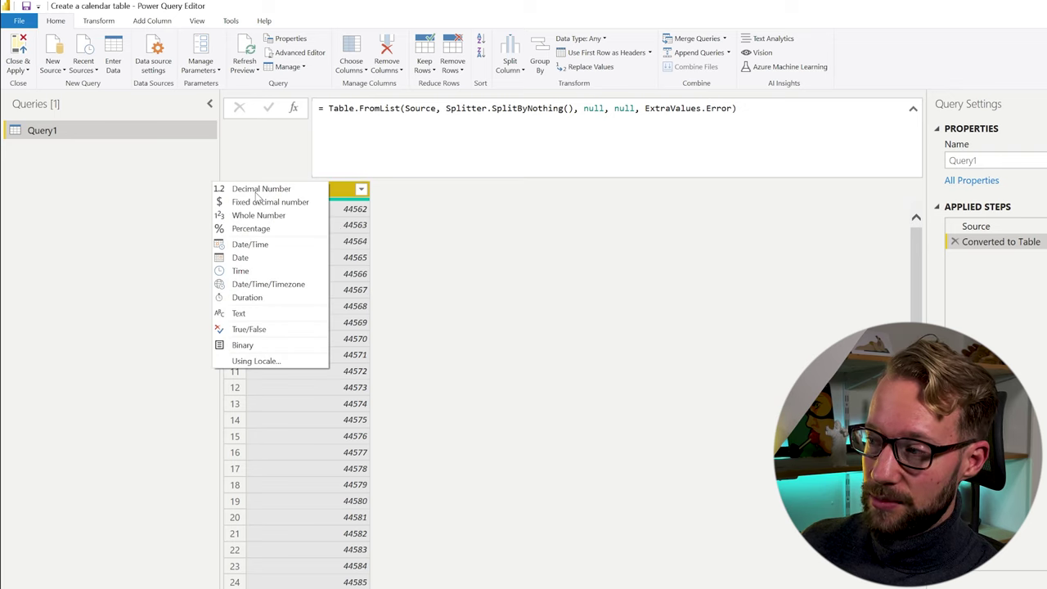
click(246, 257)
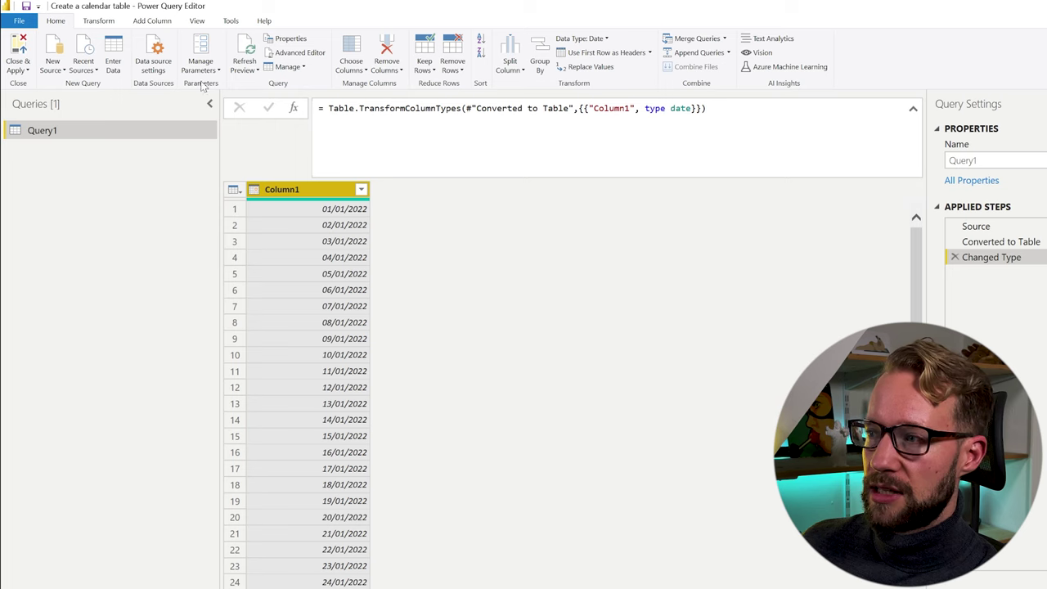
click(103, 22)
click(108, 53)
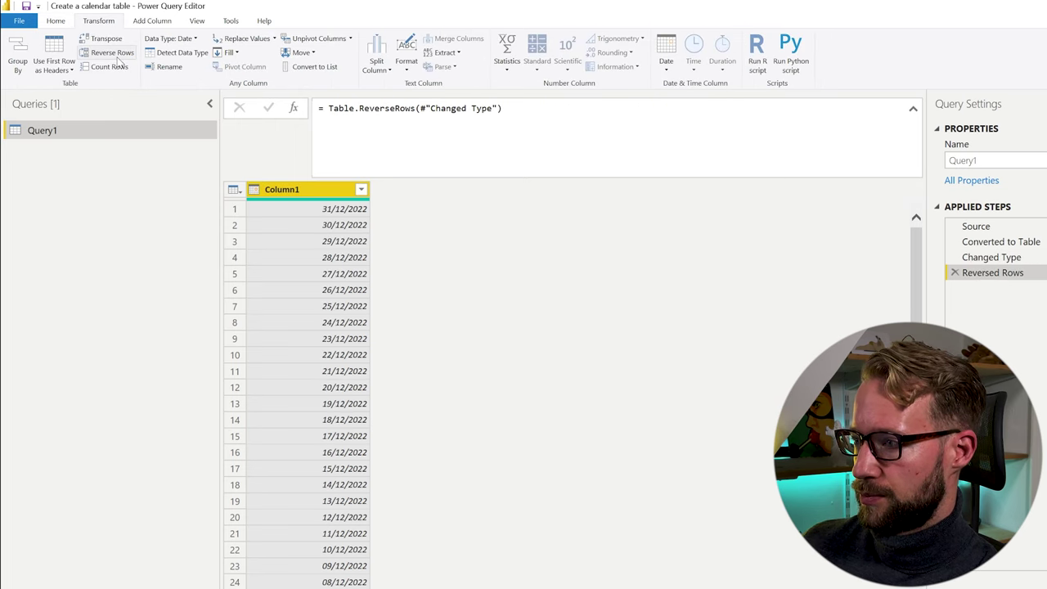
click(108, 53)
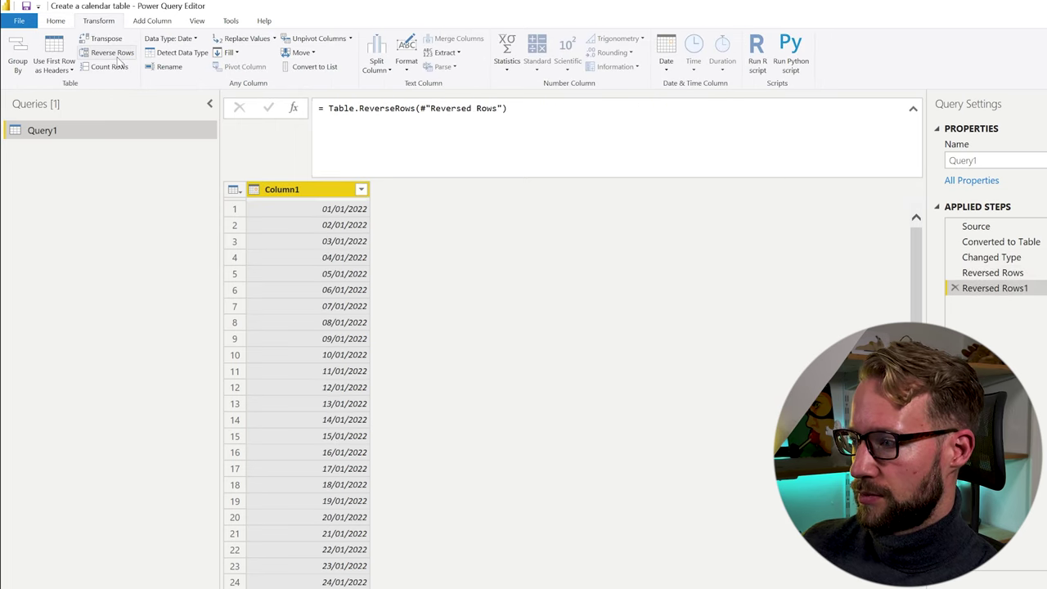
- Rename Column1 to Date and rename the query to Autofill
double_click(296, 194)
text(Date)
key(Return)
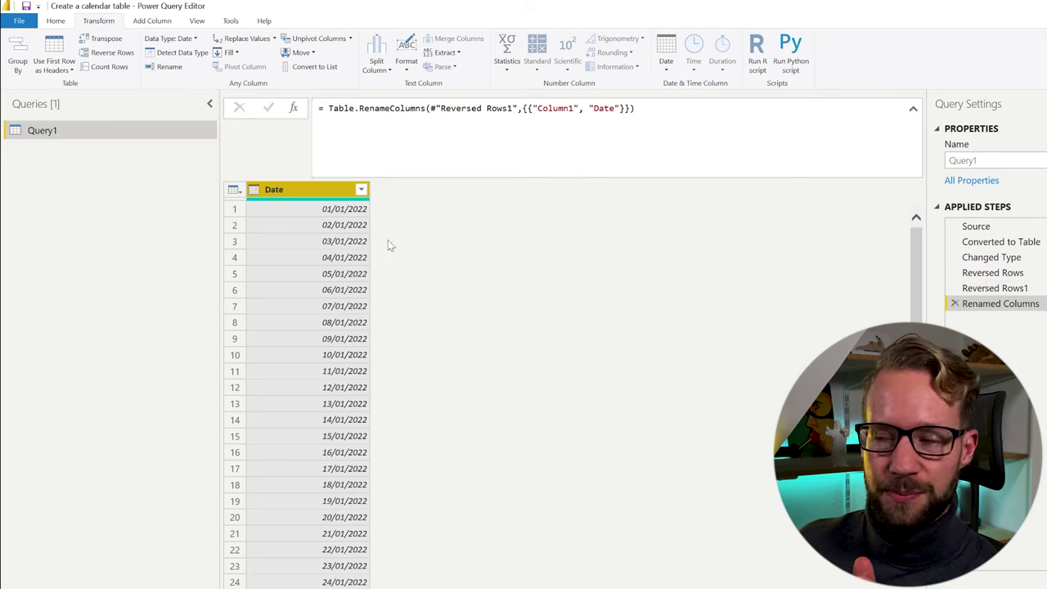
click(953, 225)
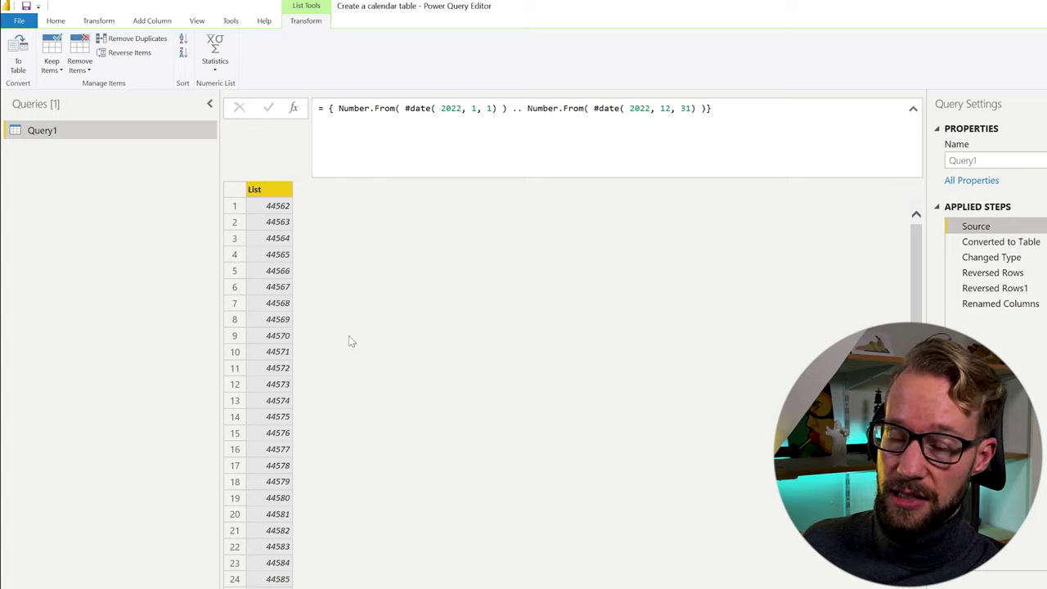
double_click(42, 130)
text(A)
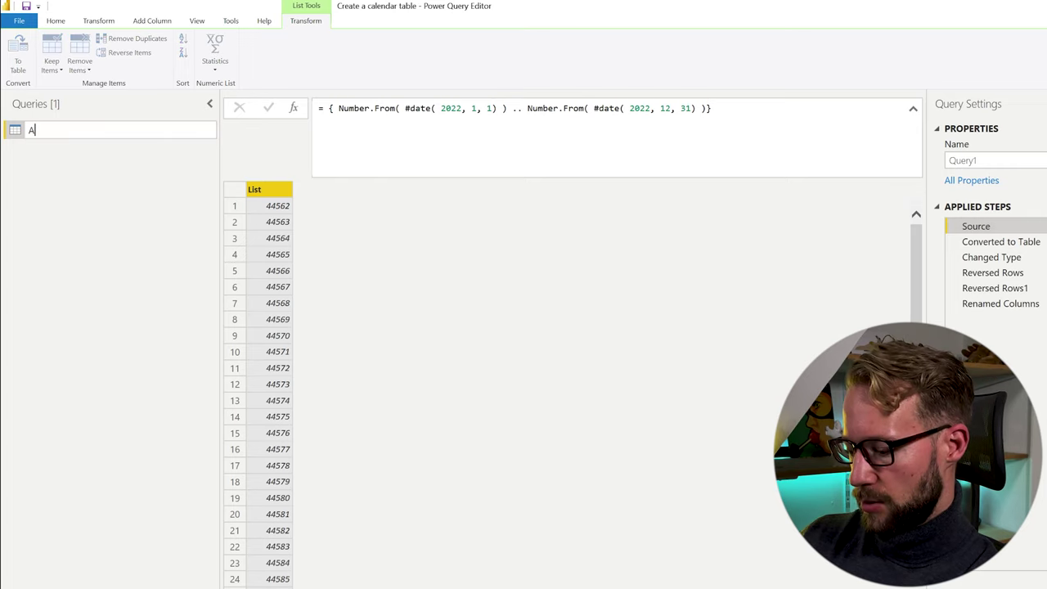
text(utofill)
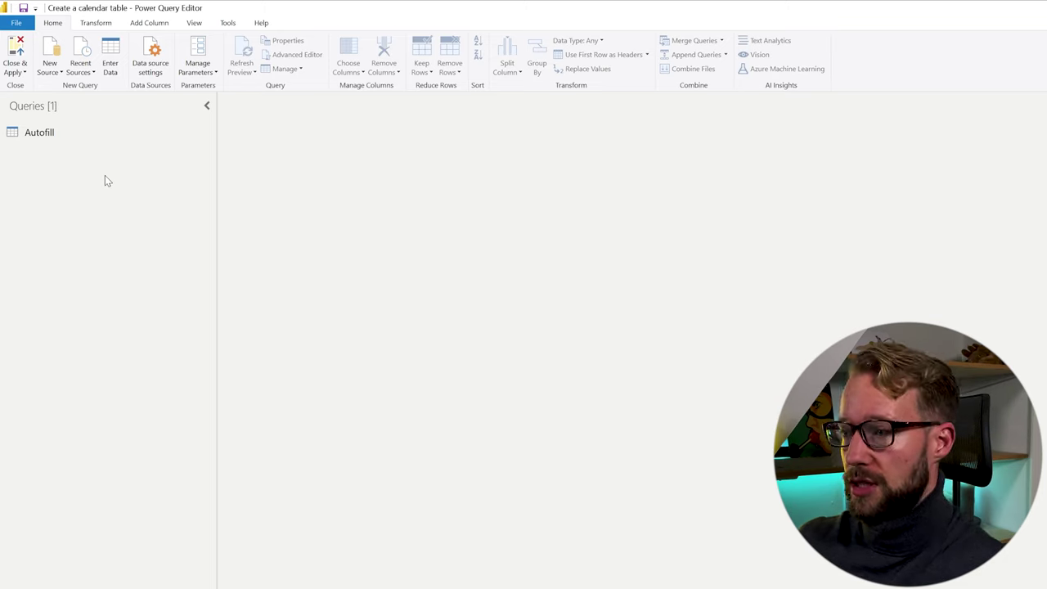
- Add a blank query with the formula =List.Numbers(#date(2022, 1, 1), 365)
right_click(92, 167)
mouse_move(141, 195)
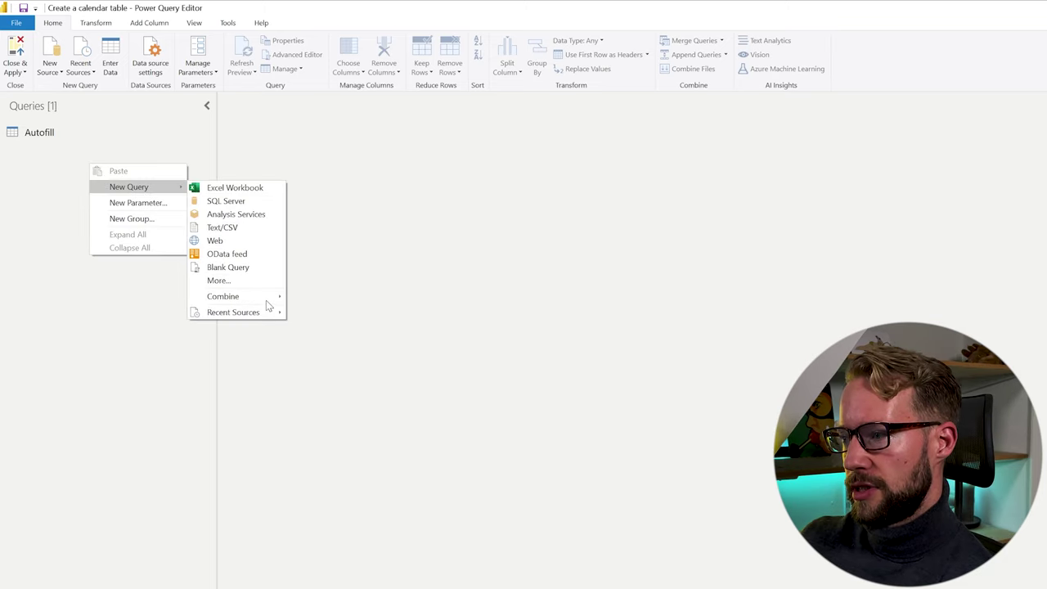
click(247, 270)
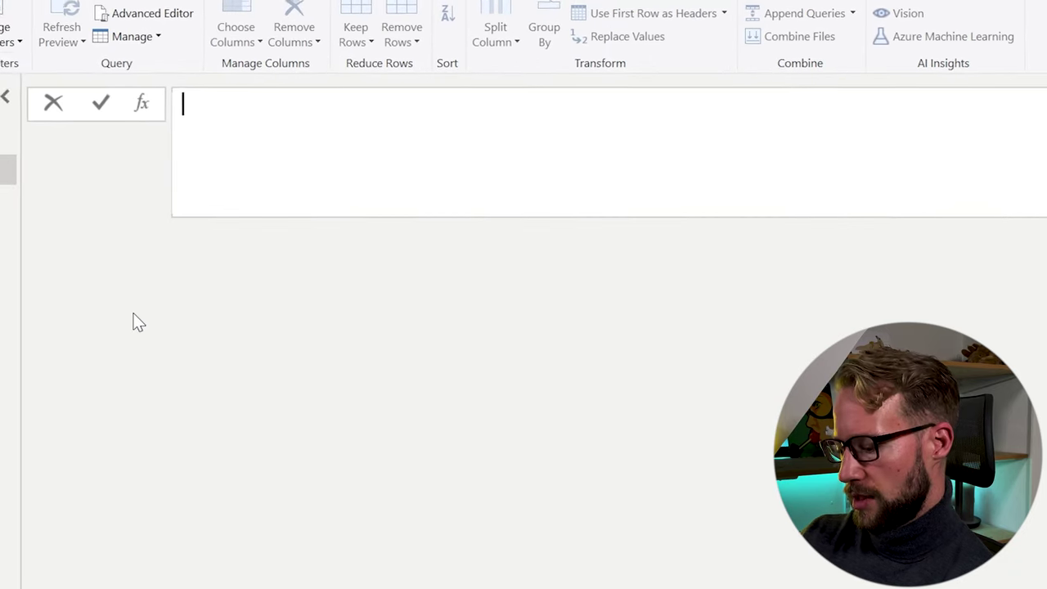
text(=List.Numbers()
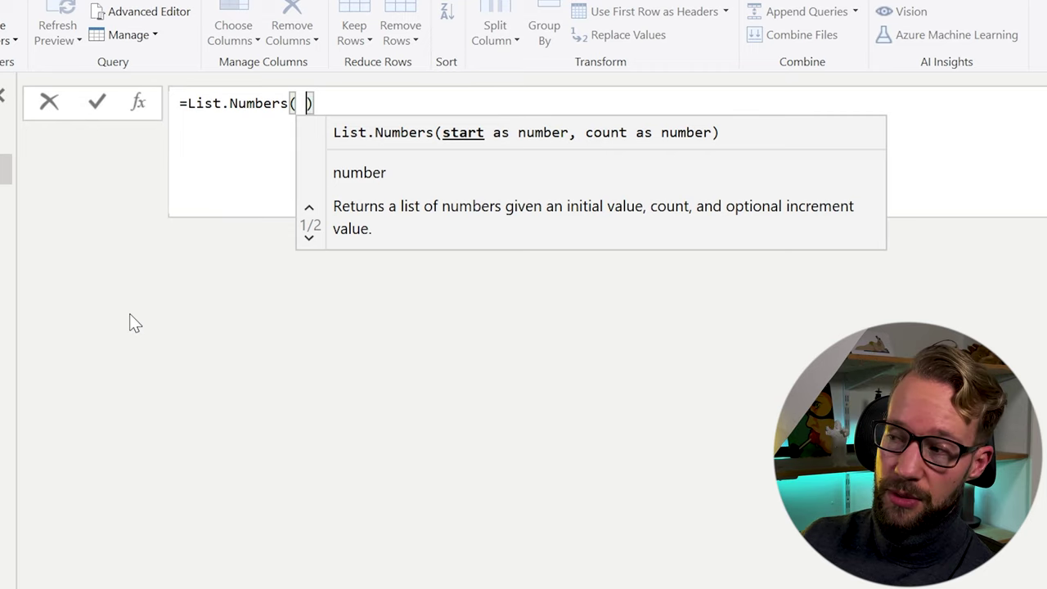
text(#date( 202)
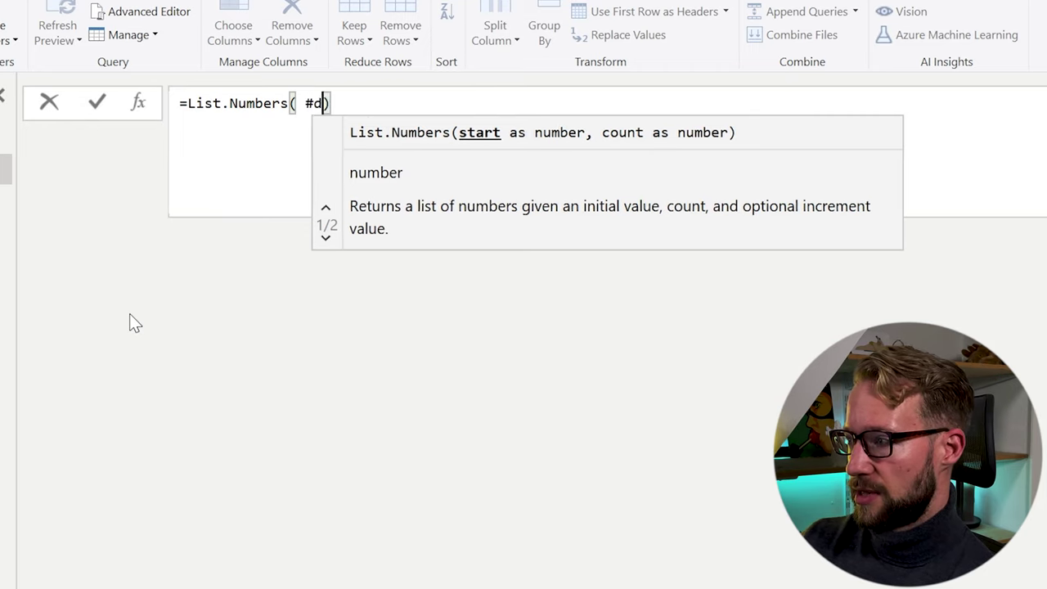
text(2, 1, 1)
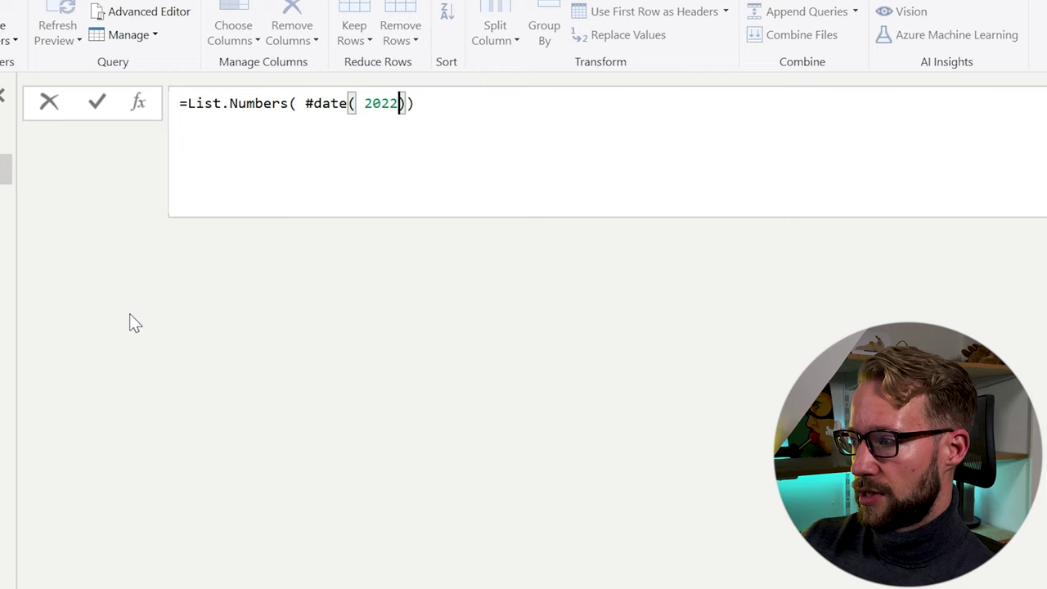
text(),)
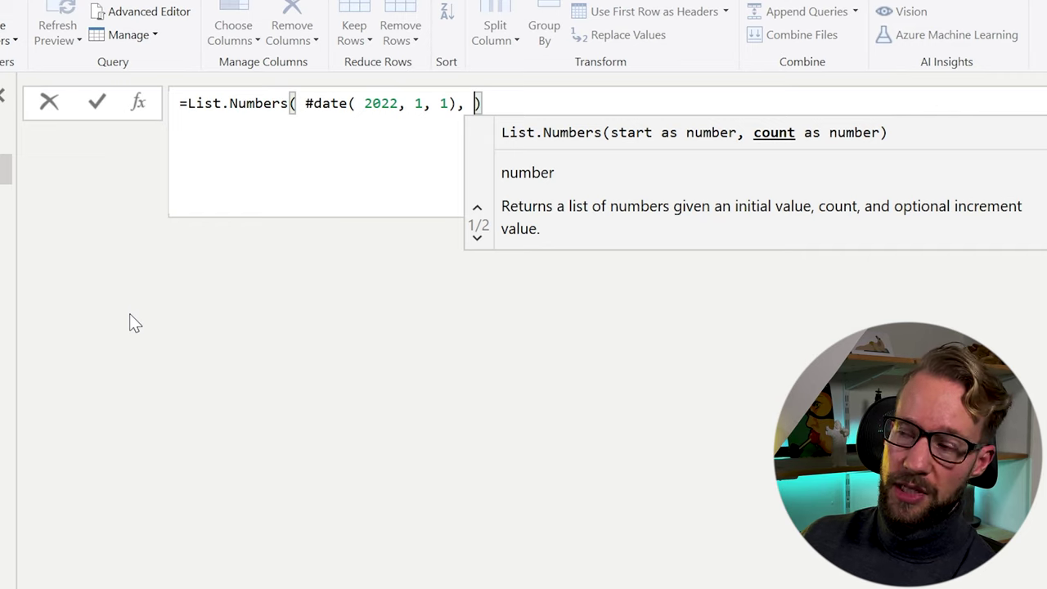
text(36)
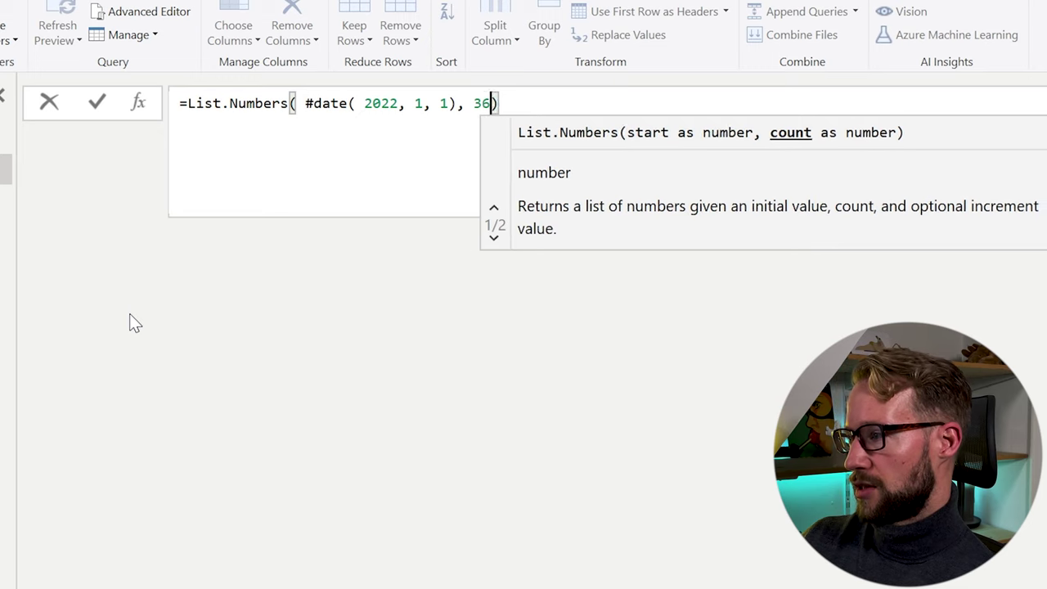
text(5)
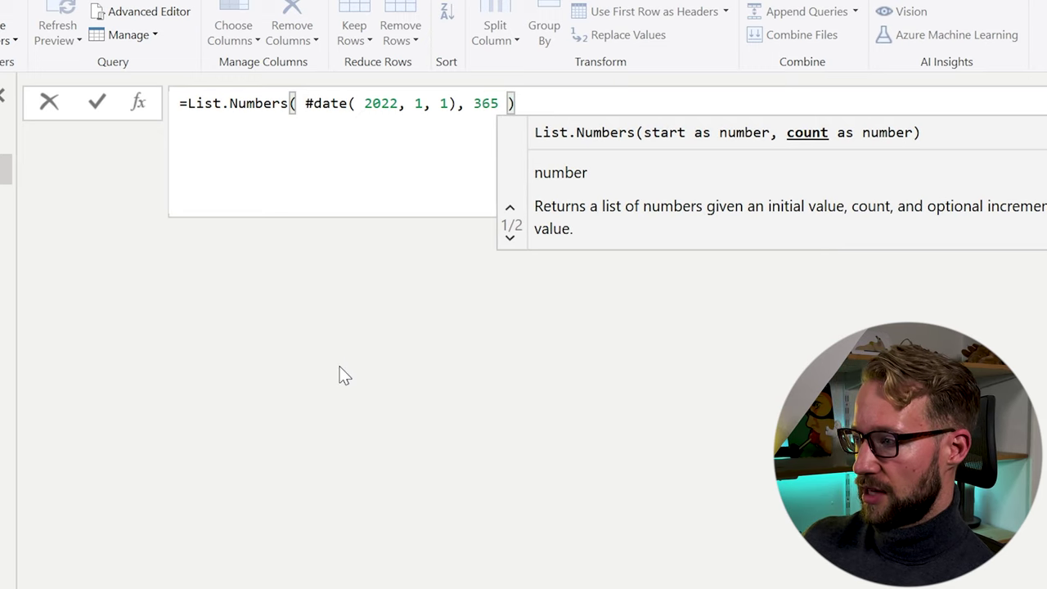
key(Return)
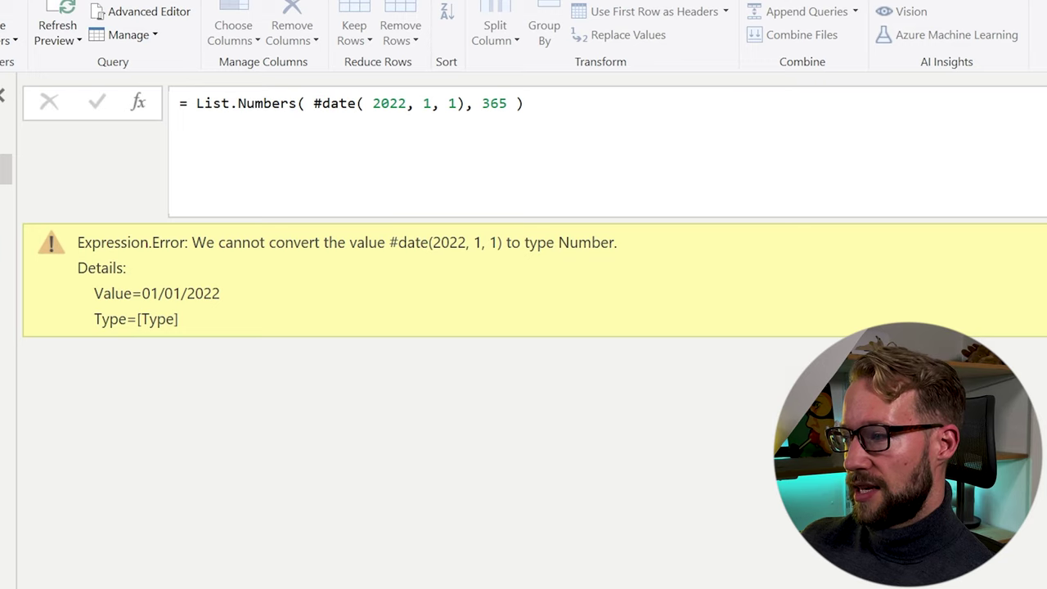
- Wrap the start date in Number.From() so the list starts at 44562
click(314, 103)
text(Numb)
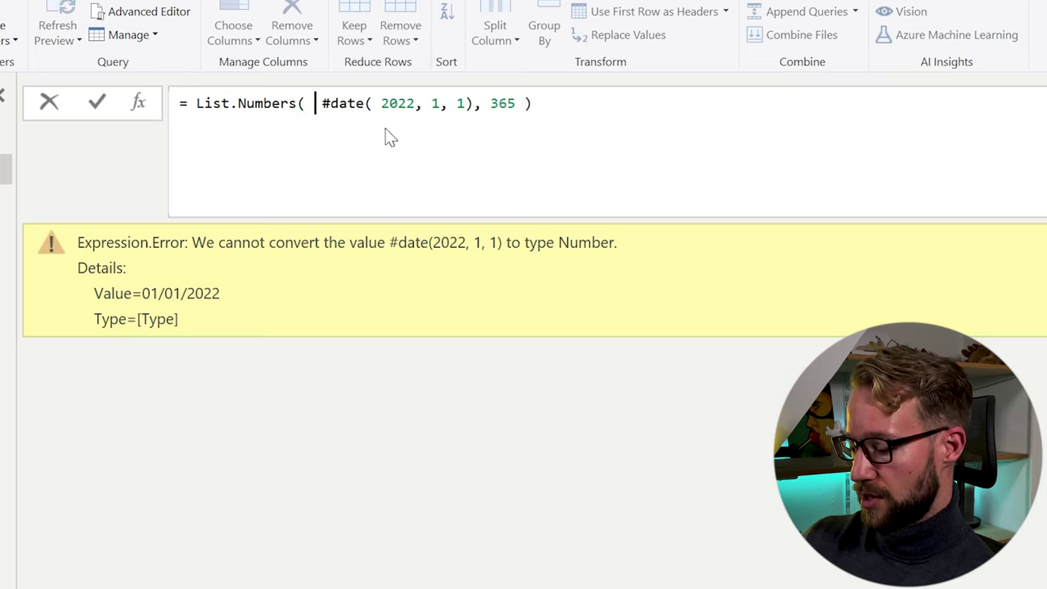
text(er.From()
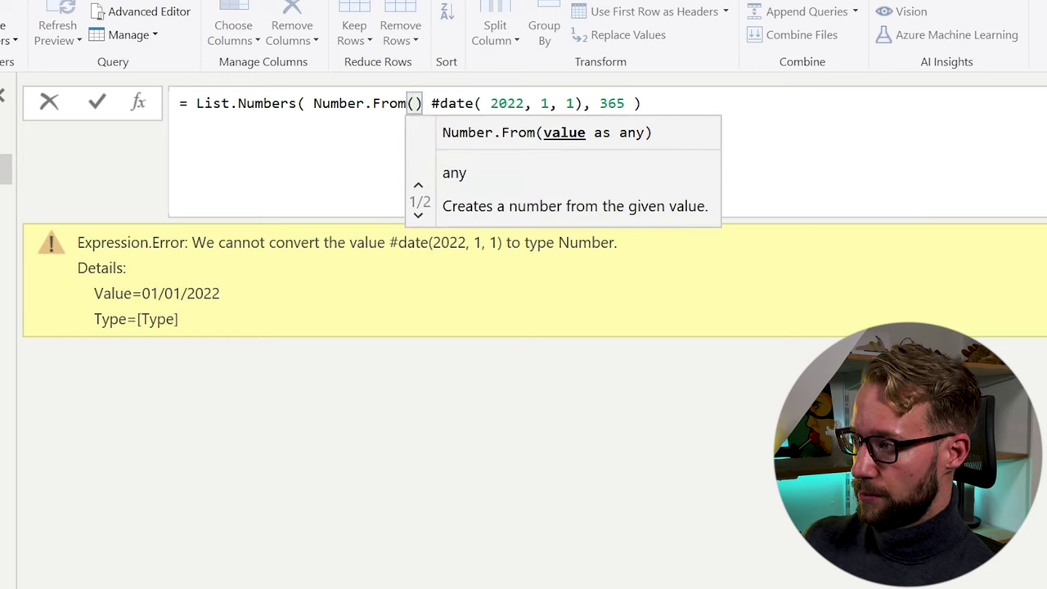
key(Delete)
click(576, 103)
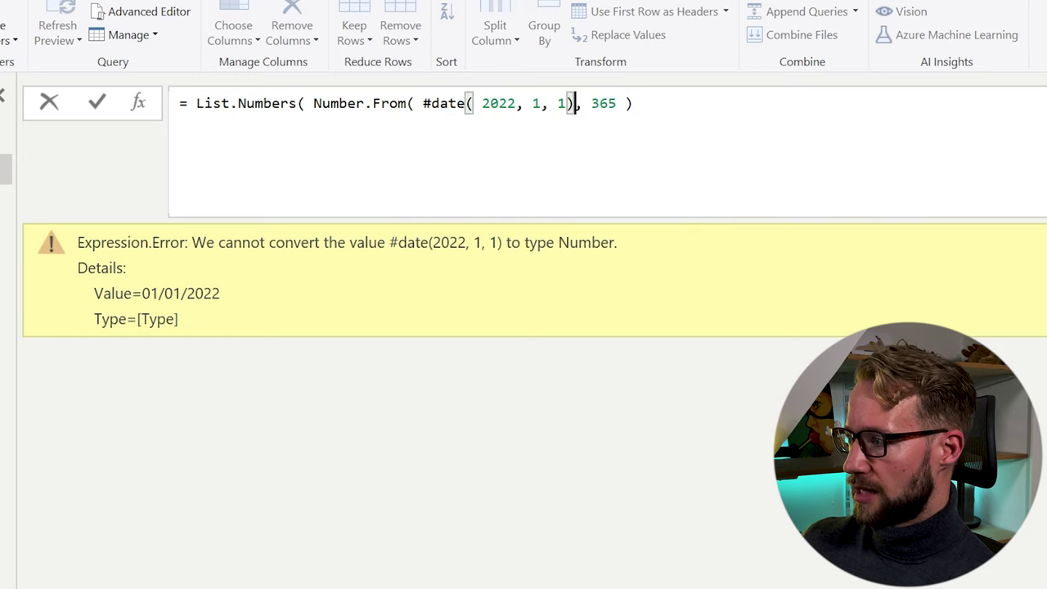
text())
key(Return)
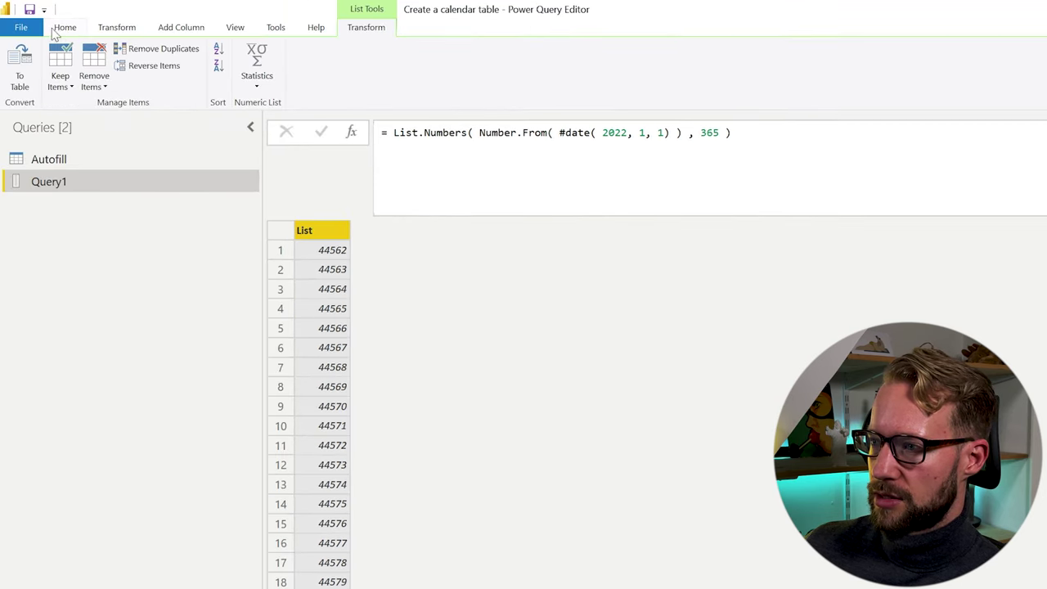
- Create a Date/Time parameter named StartDate with value 01-01-2022
right_click(100, 249)
click(181, 281)
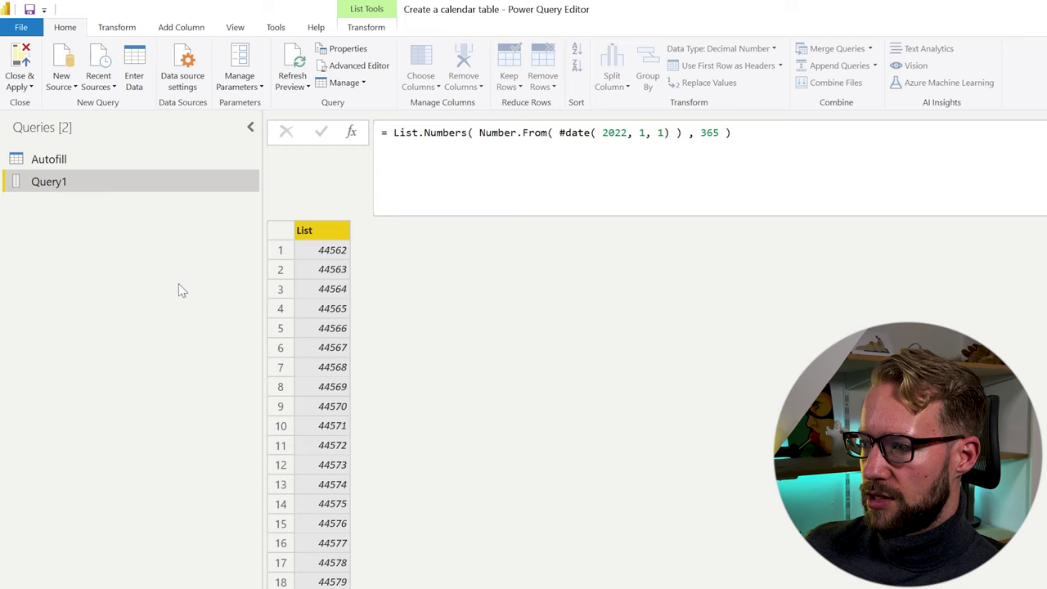
key(ctrl+a)
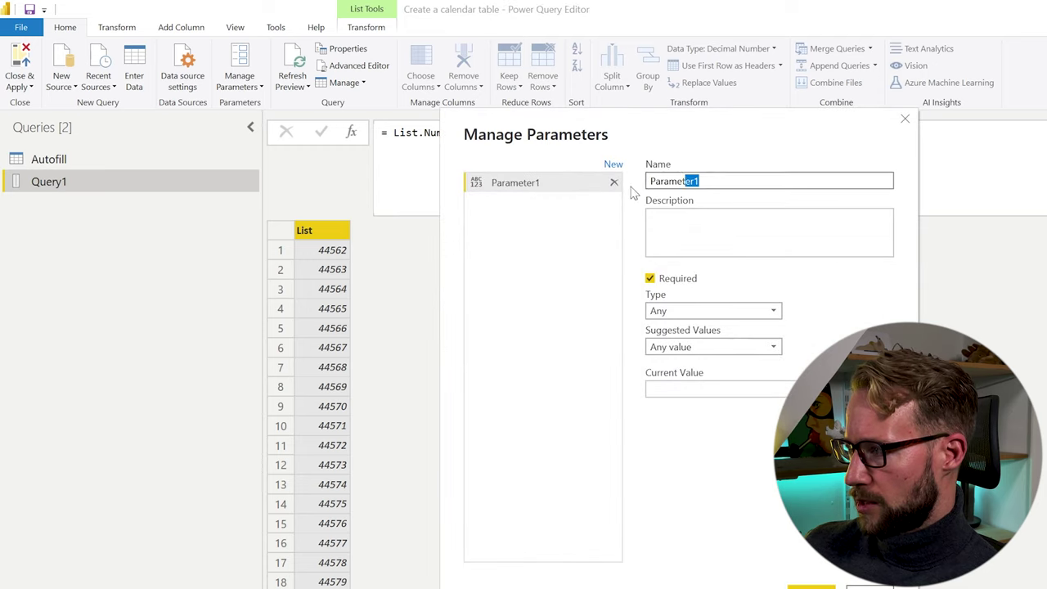
text(STart)
key(BackSpace)
key(BackSpace)
key(BackSpace)
key(BackSpace)
text(tartDate)
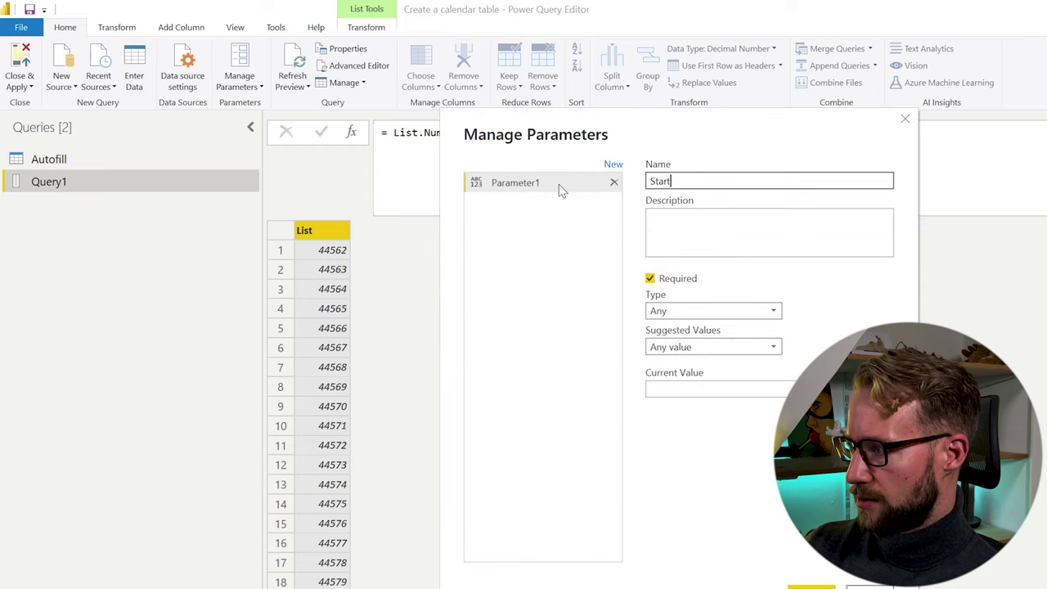
click(728, 311)
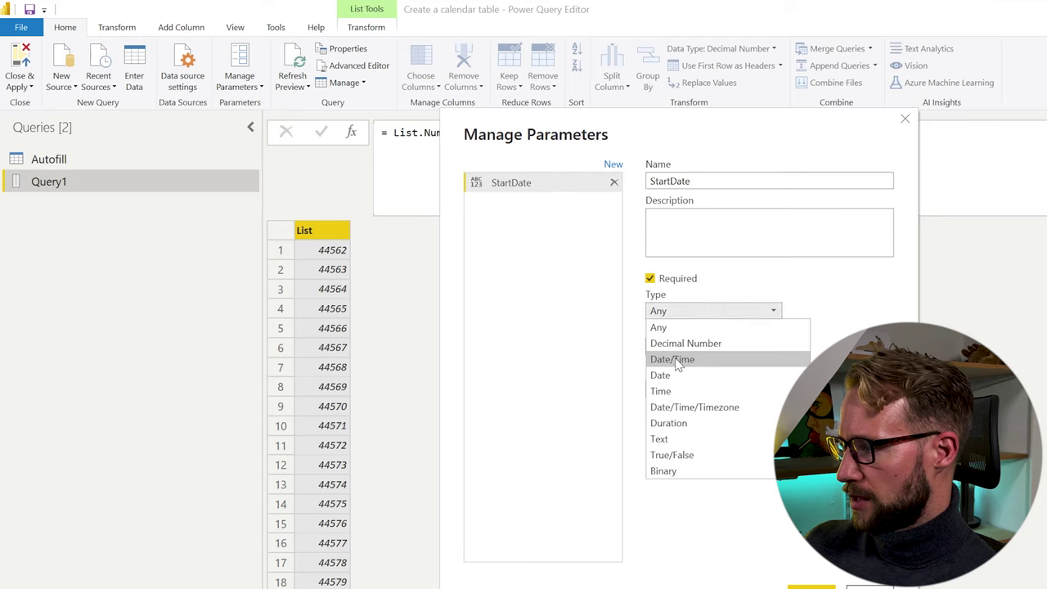
click(719, 355)
text(01-01-2022)
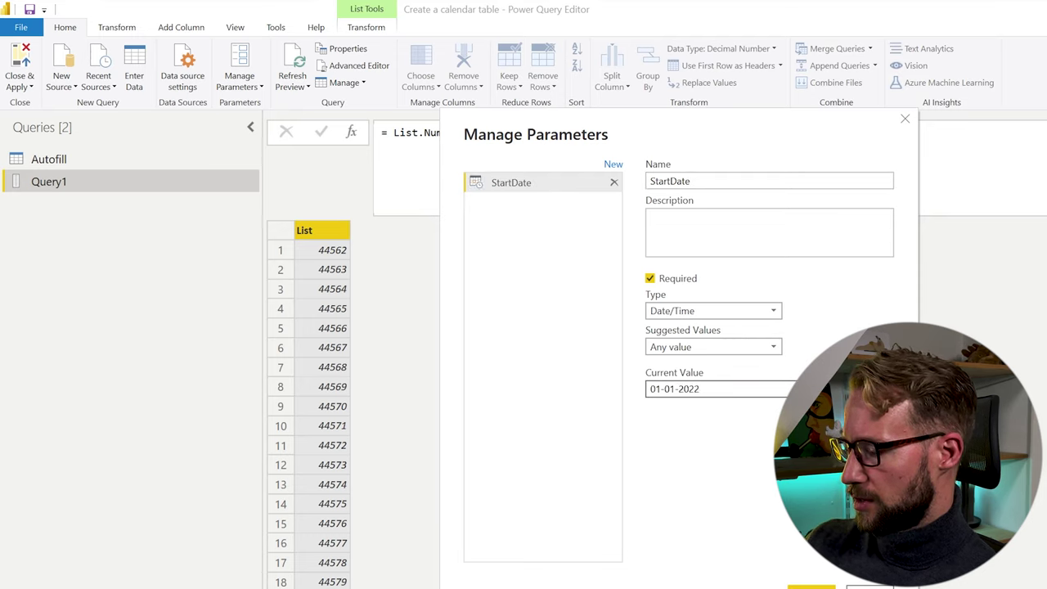
key(Return)
- Change StartDate's type to Date and remove the time part from its value
click(108, 214)
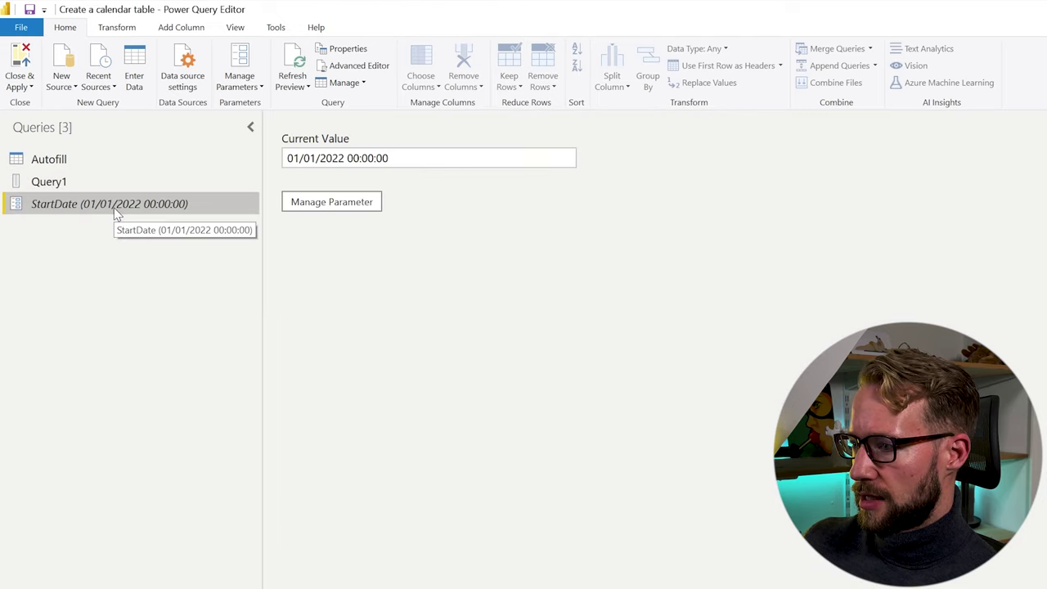
click(296, 211)
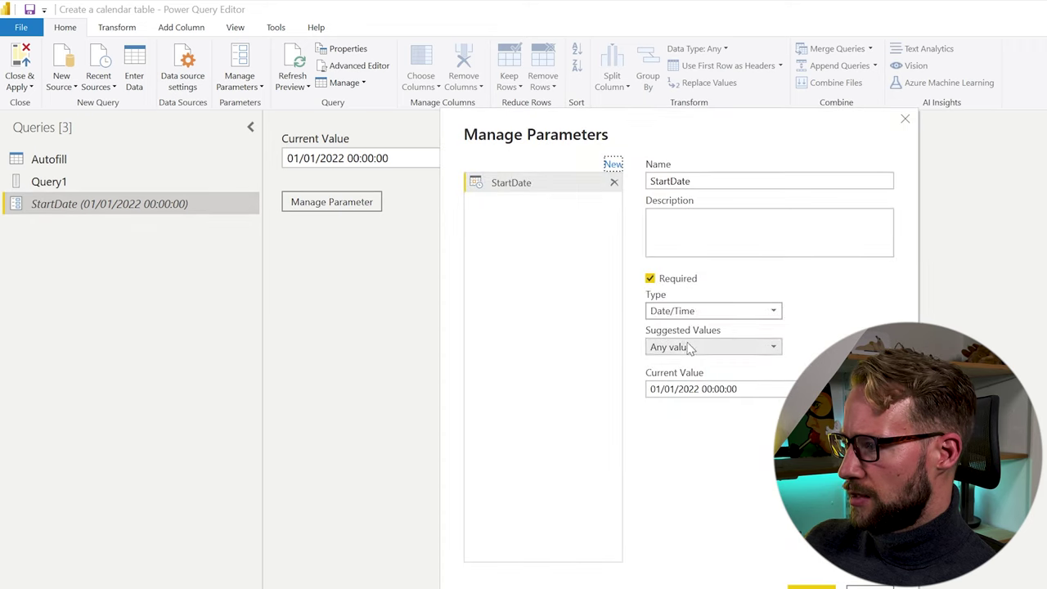
click(719, 310)
click(687, 375)
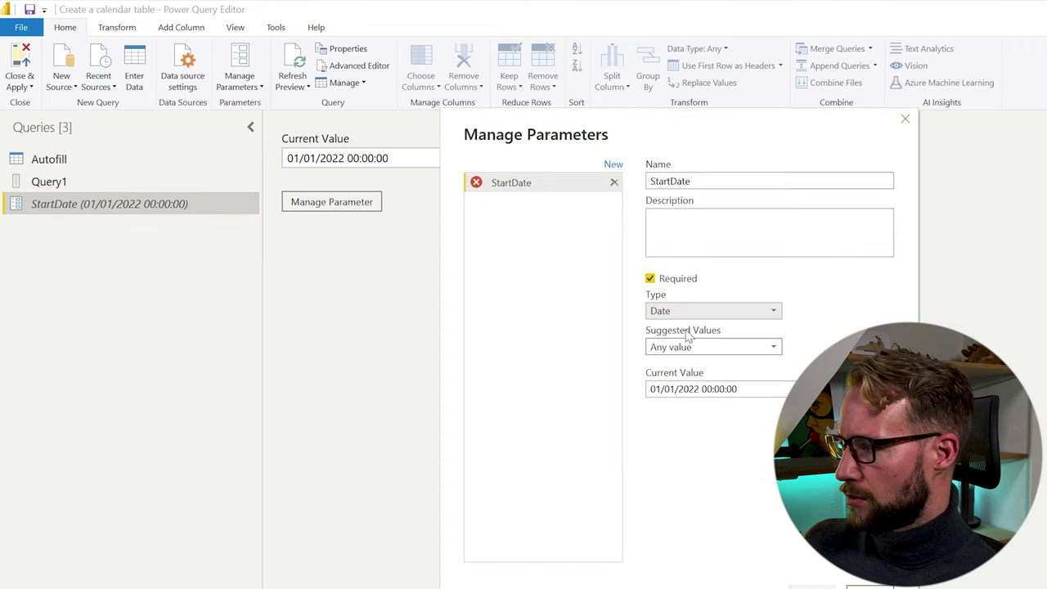
click(736, 389)
key(shift+Left)
key(shift+Left)
key(shift+Left)
key(shift+Left)
key(shift+Left)
key(shift+Left)
key(shift+Left)
key(shift+Left)
key(shift+Left)
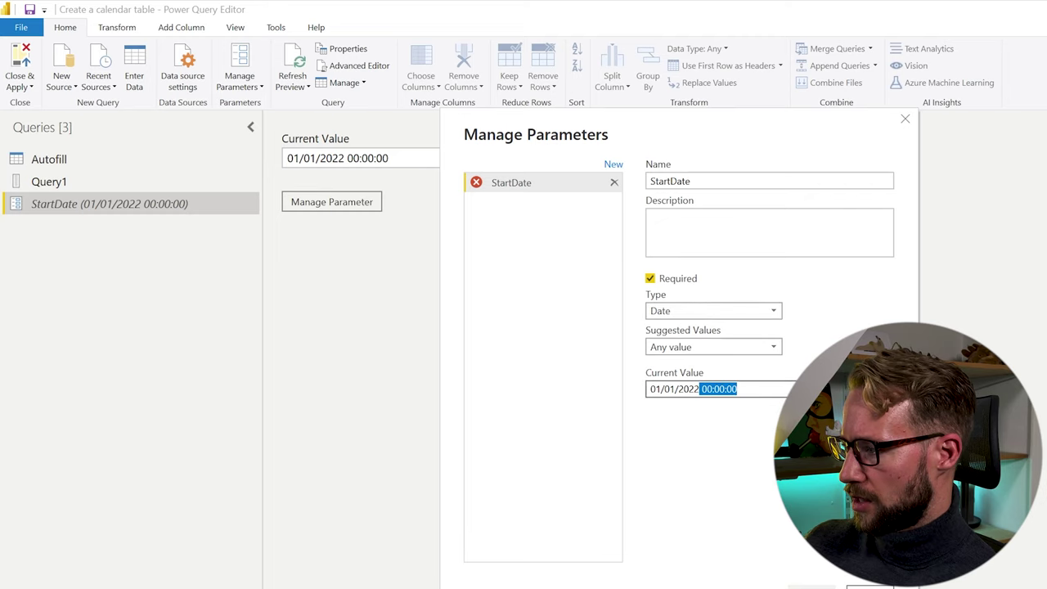
key(BackSpace)
click(811, 586)
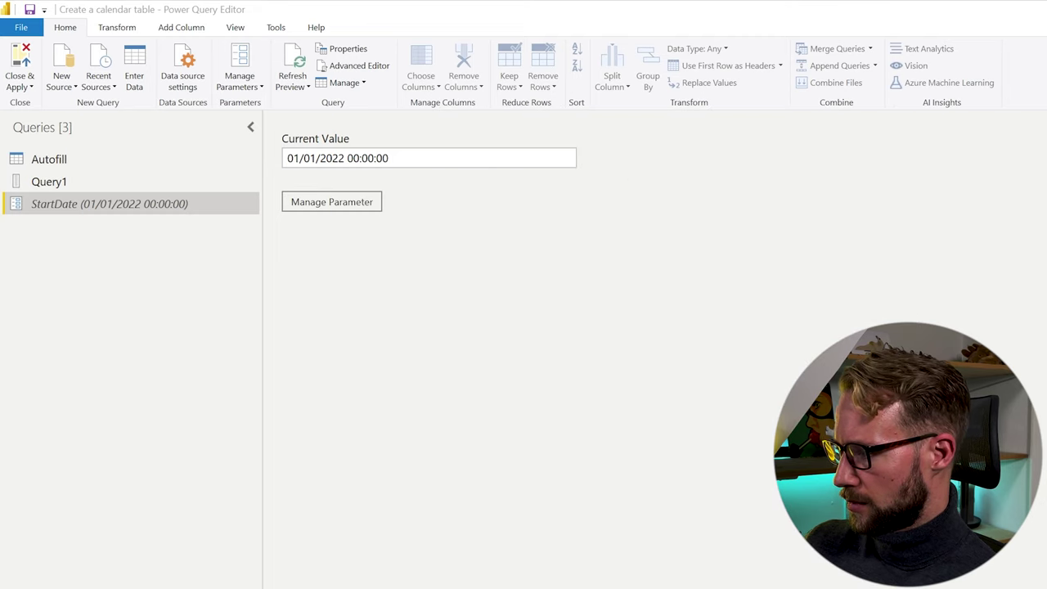
- Duplicate the StartDate parameter and rename the copy EndDate
right_click(65, 180)
right_click(37, 201)
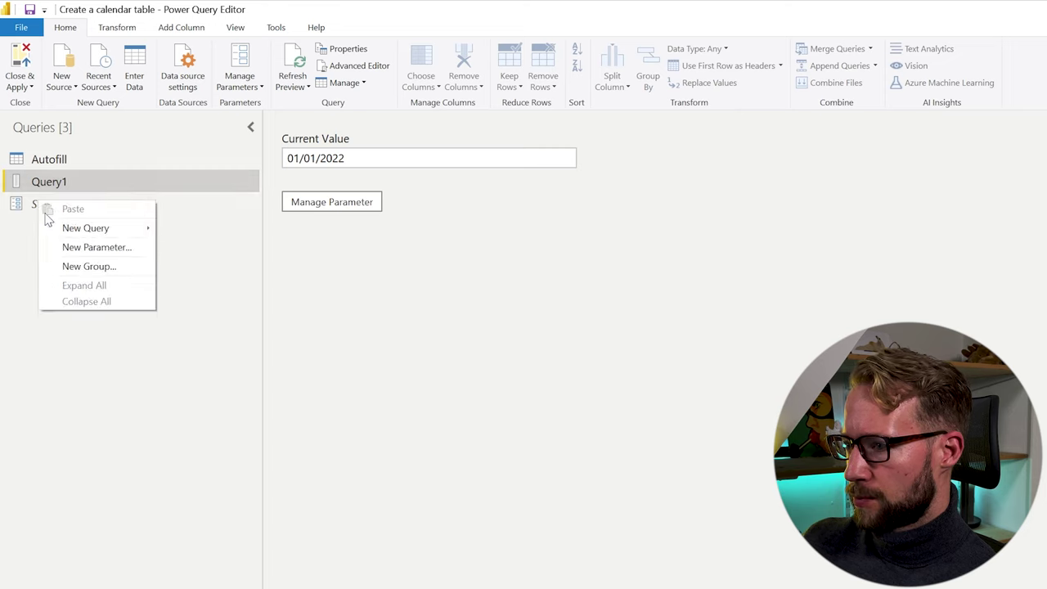
click(33, 211)
right_click(69, 209)
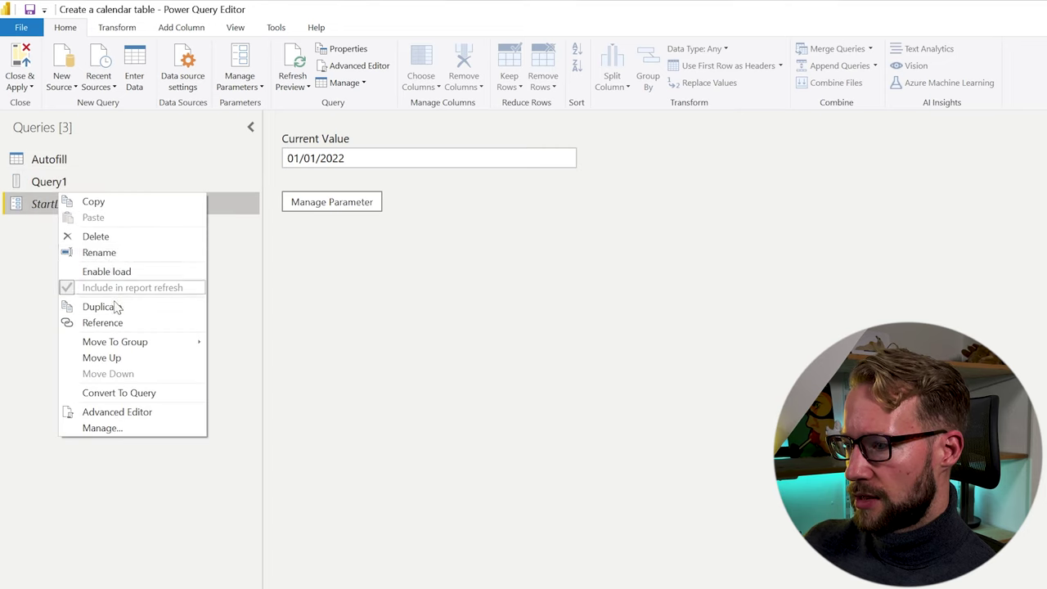
click(117, 306)
double_click(87, 227)
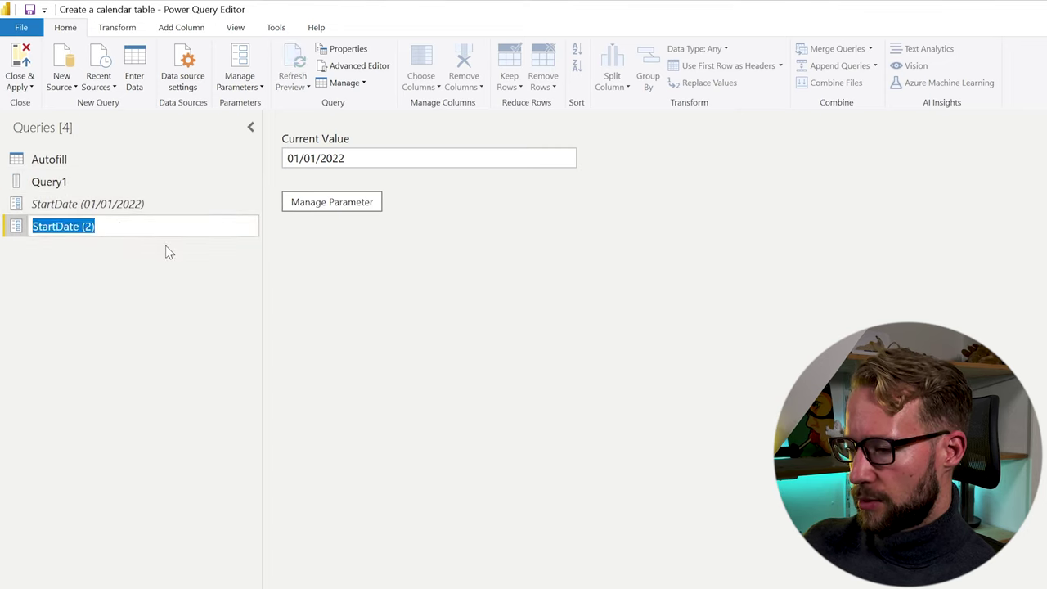
text(EndDate)
key(Return)
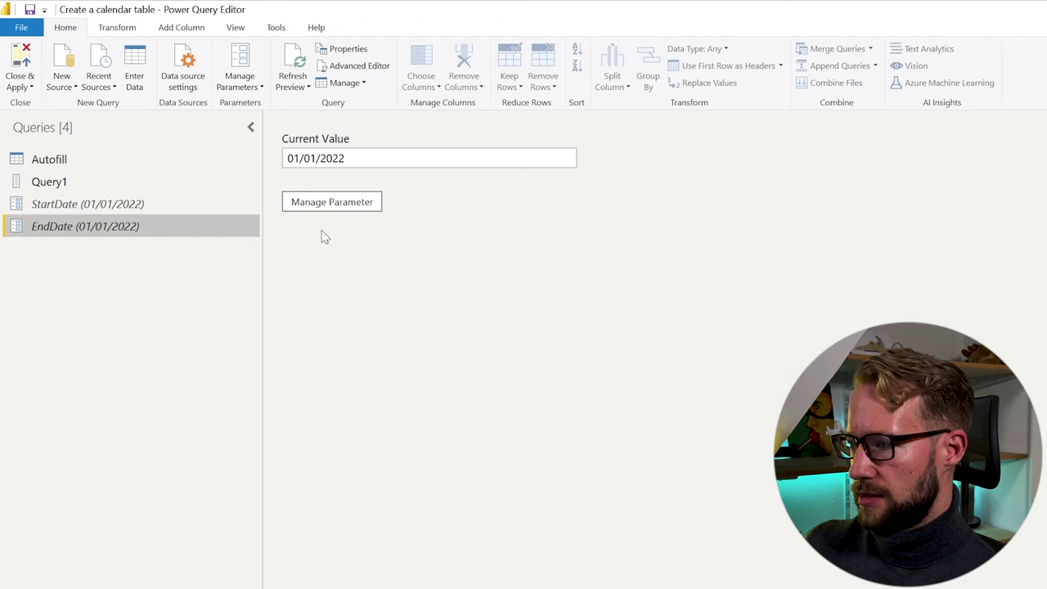
- Set EndDate's current value to 31/12/2022, then select Query1
click(312, 158)
key(BackSpace)
key(BackSpace)
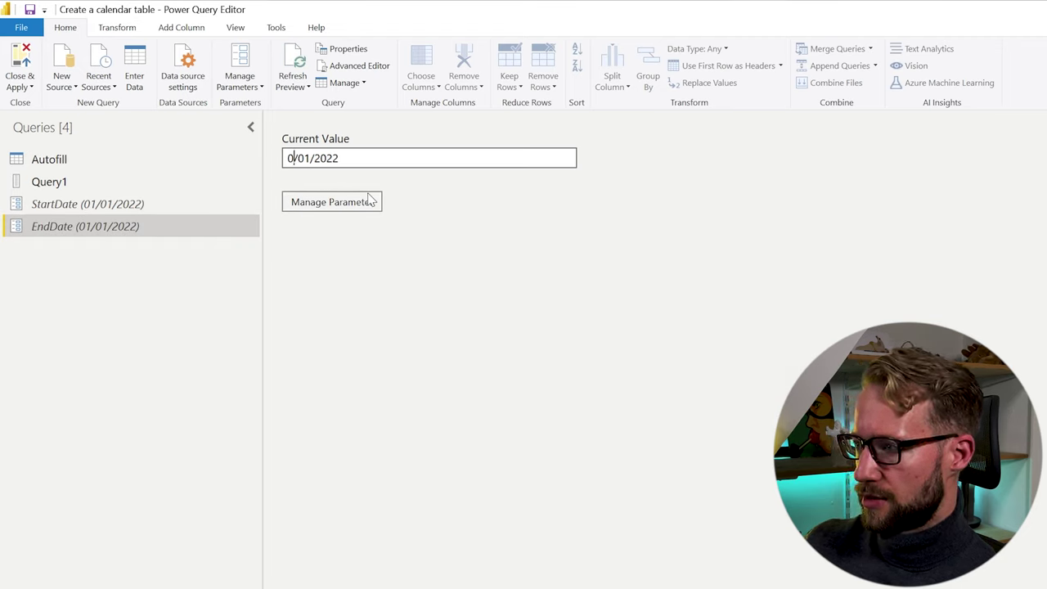
text(31)
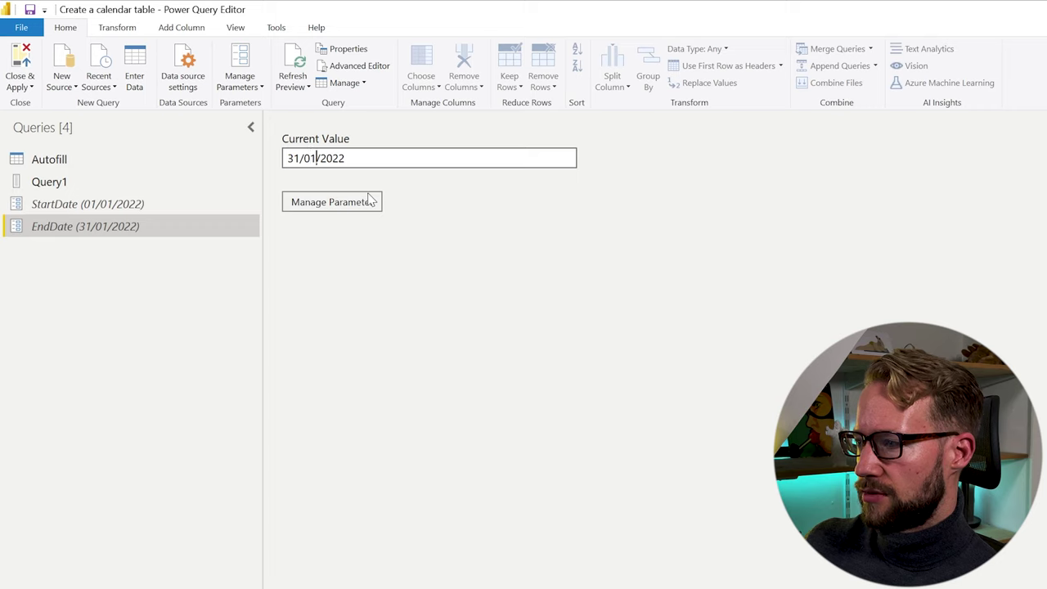
key(BackSpace)
key(BackSpace)
text(12)
key(Return)
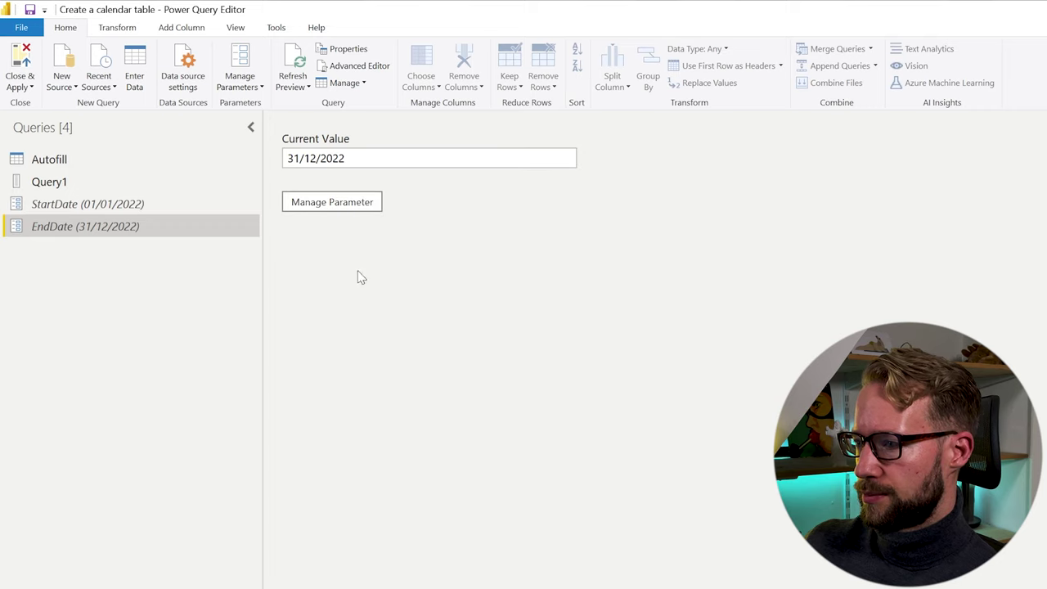
click(61, 185)
- Rename Query1 to ListNumbers and replace #date(2022, 1, 1) with the StartDate parameter
double_click(88, 187)
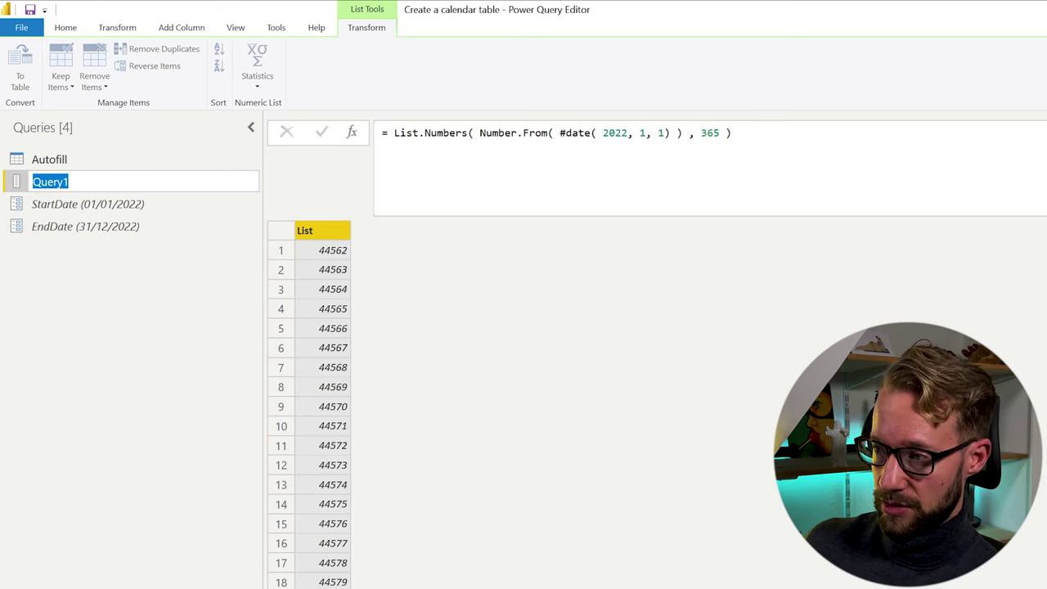
text(ListNumbers)
key(Return)
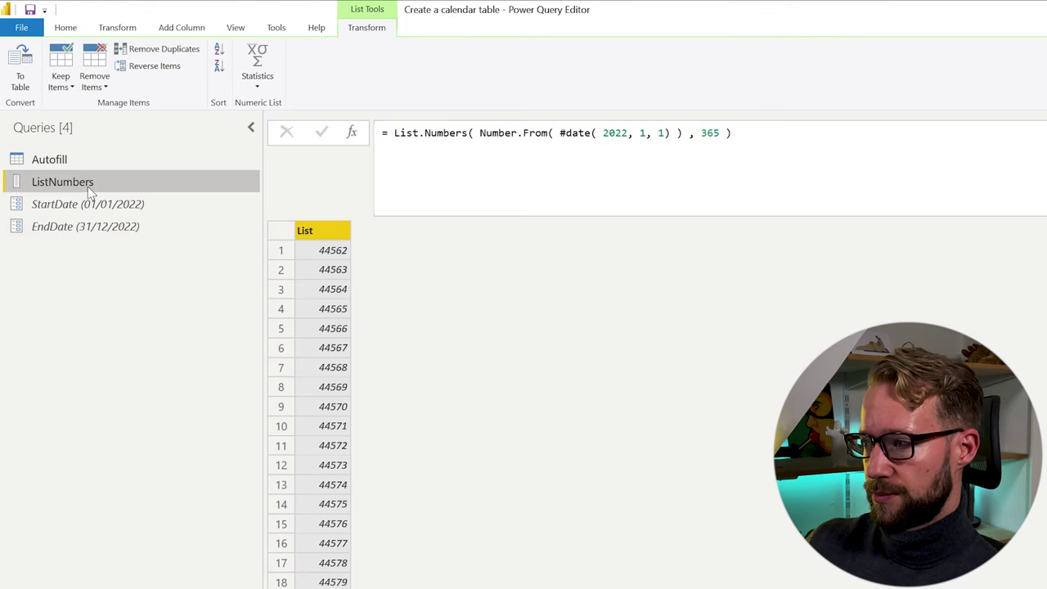
drag(559, 132, 671, 132)
text(Start)
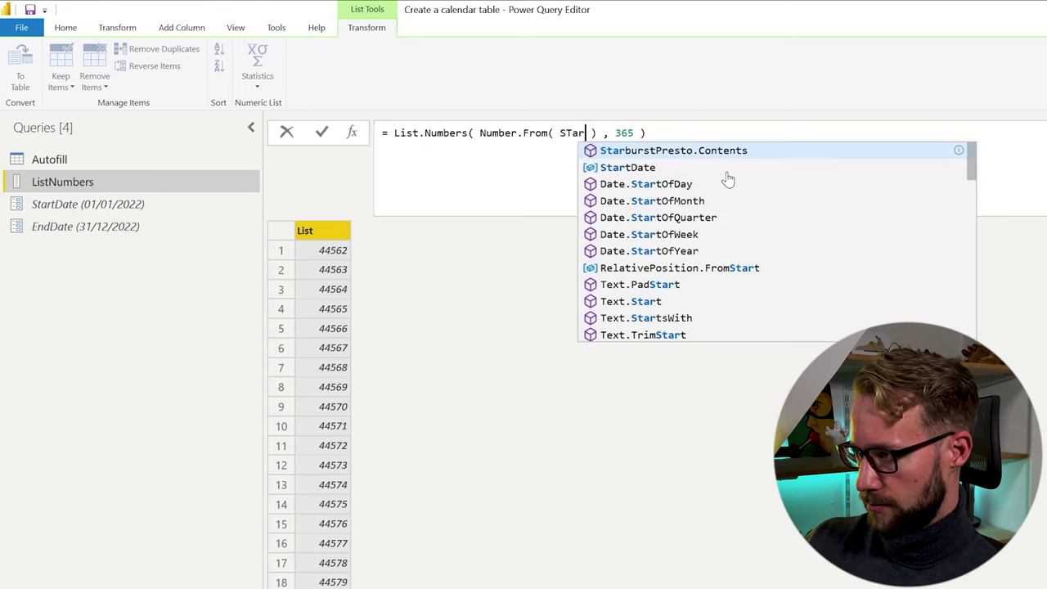
key(BackSpace)
key(BackSpace)
key(BackSpace)
text(artDate)
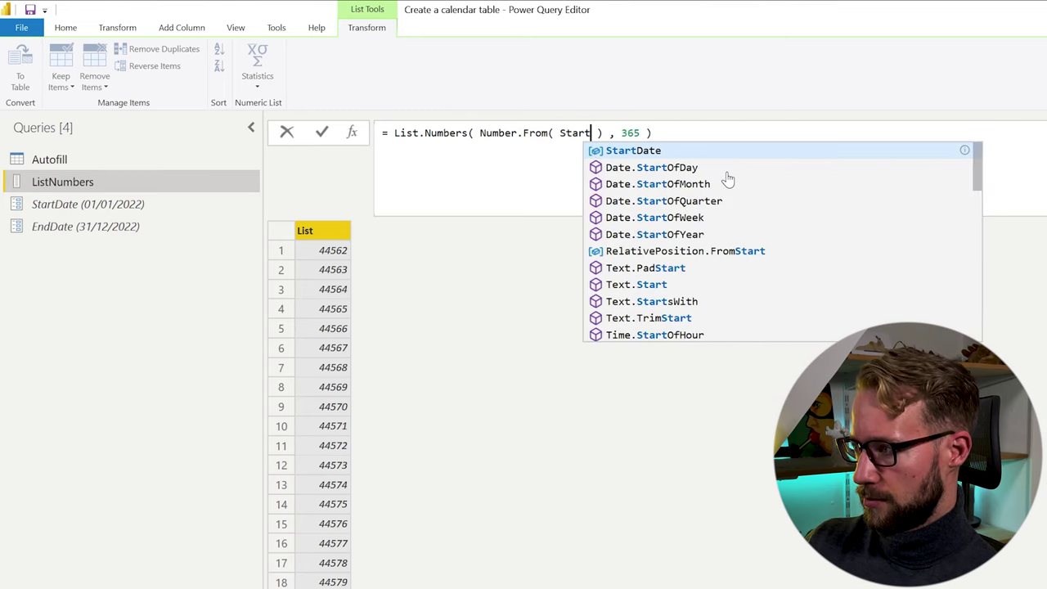
key(Return)
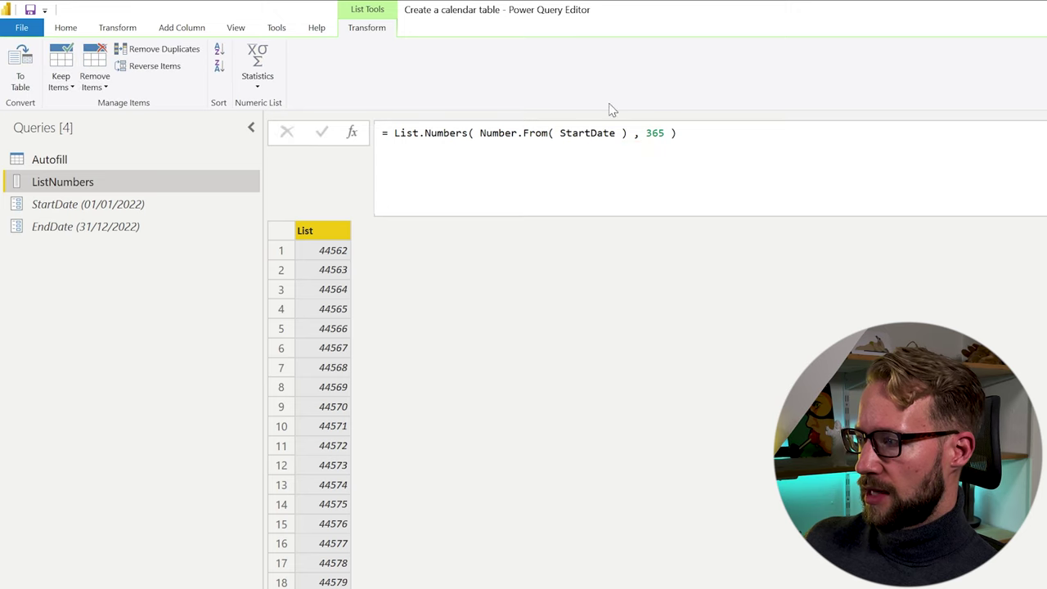
- Convert the list to a table with no delimiter and set Column1 to Date type
click(24, 72)
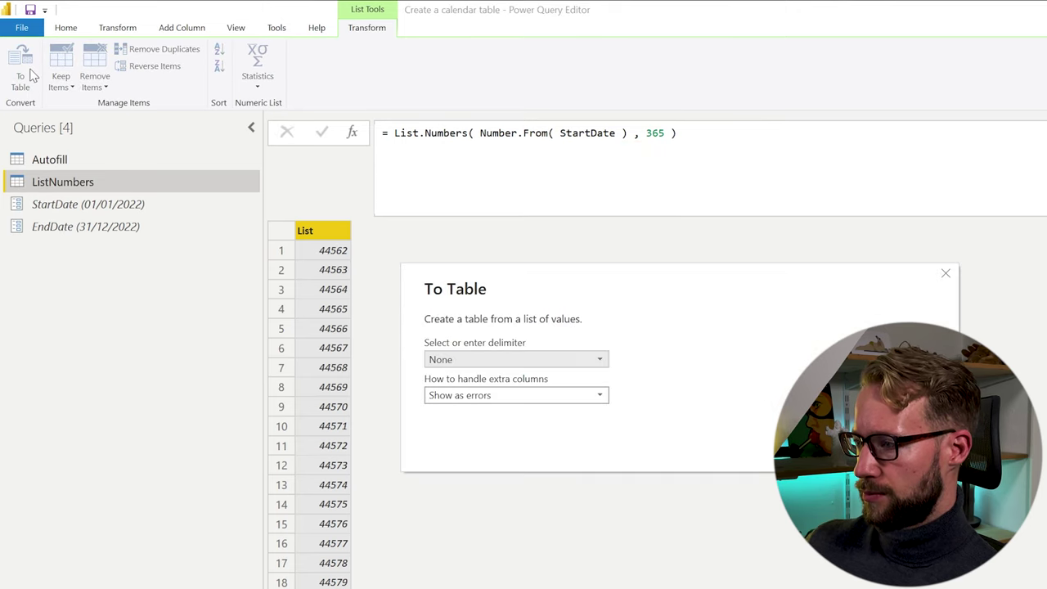
click(600, 359)
click(850, 446)
click(851, 446)
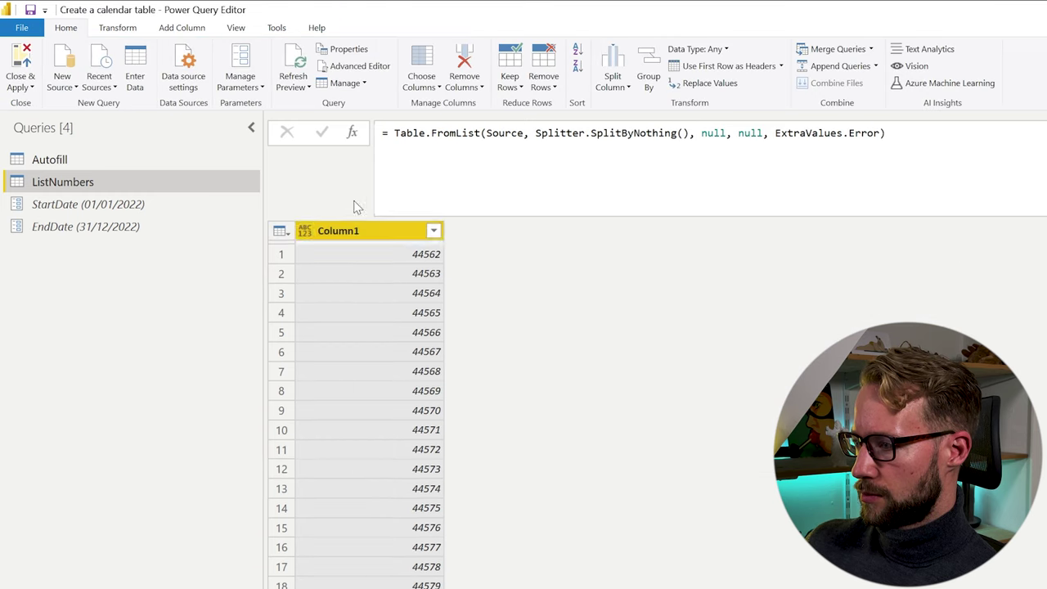
click(311, 232)
click(306, 313)
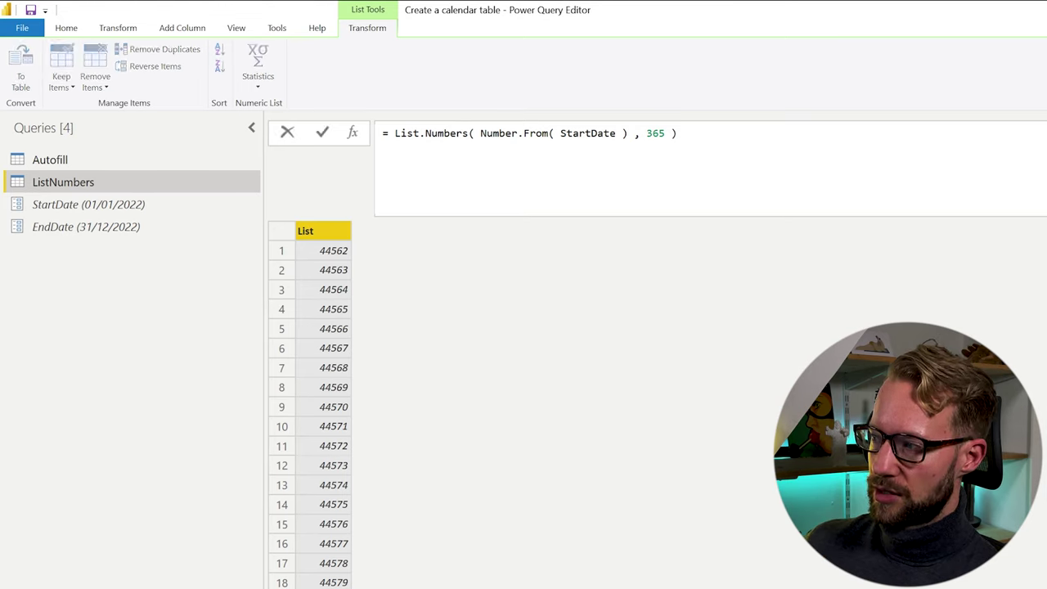
- Replace the fixed 365 count with Duration.Days(EndDate - StartDate)
double_click(655, 132)
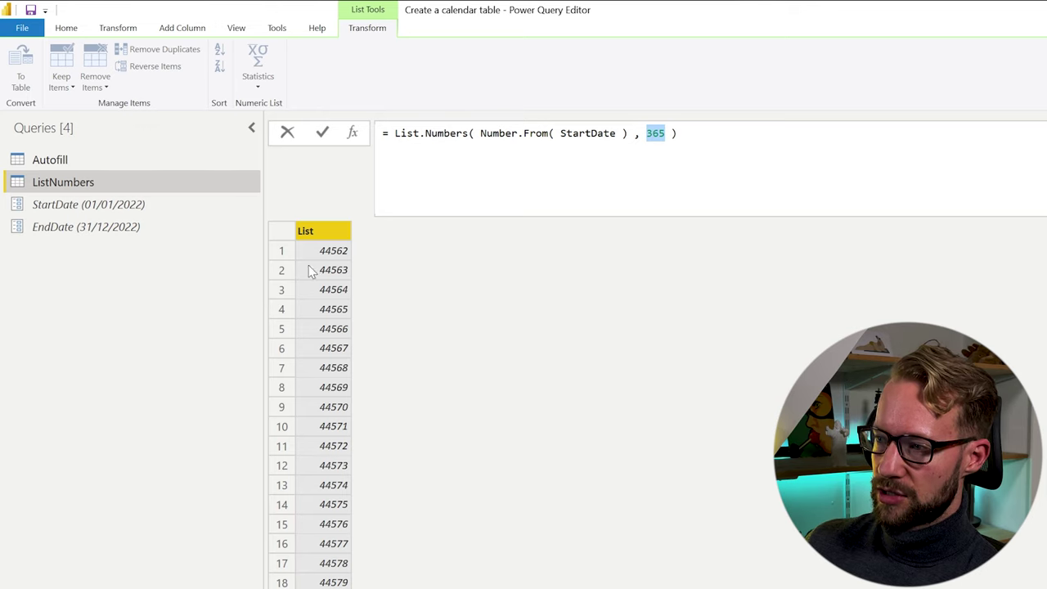
text(EndDate)
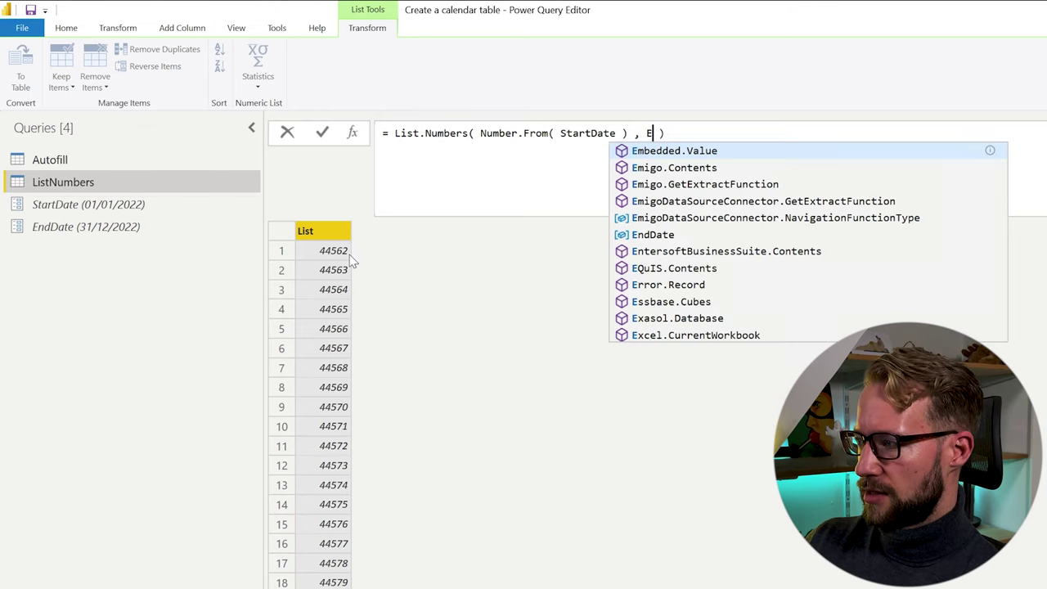
text( - Start)
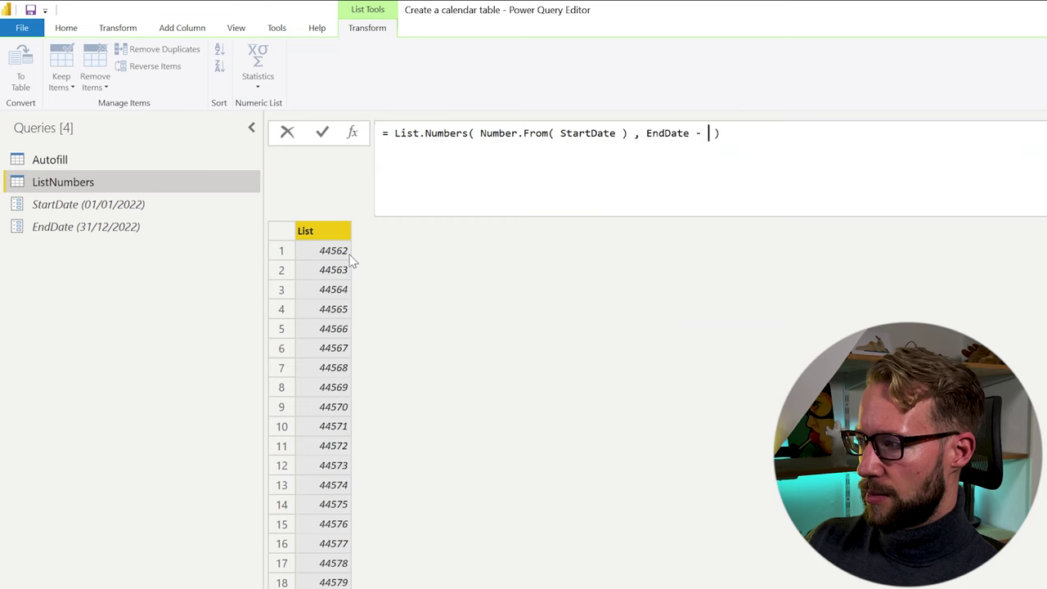
text(Date)
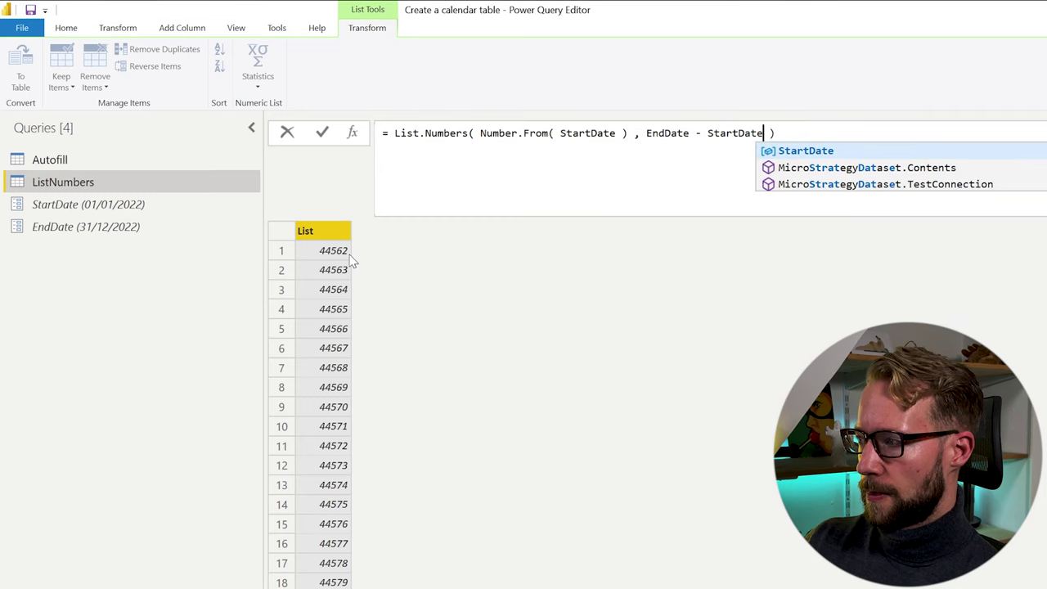
key(Return)
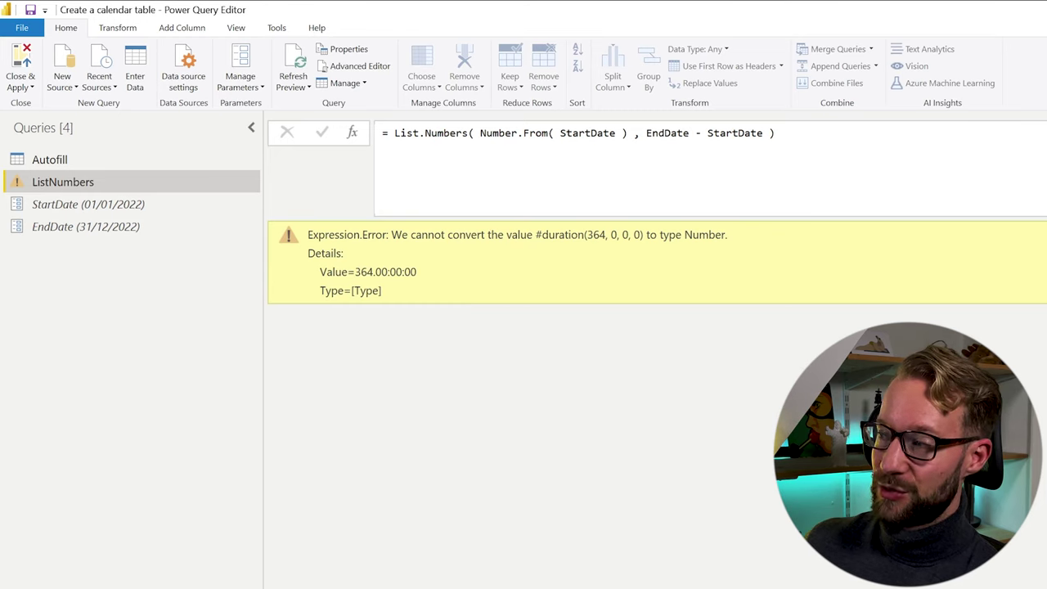
click(646, 132)
text(Duration)
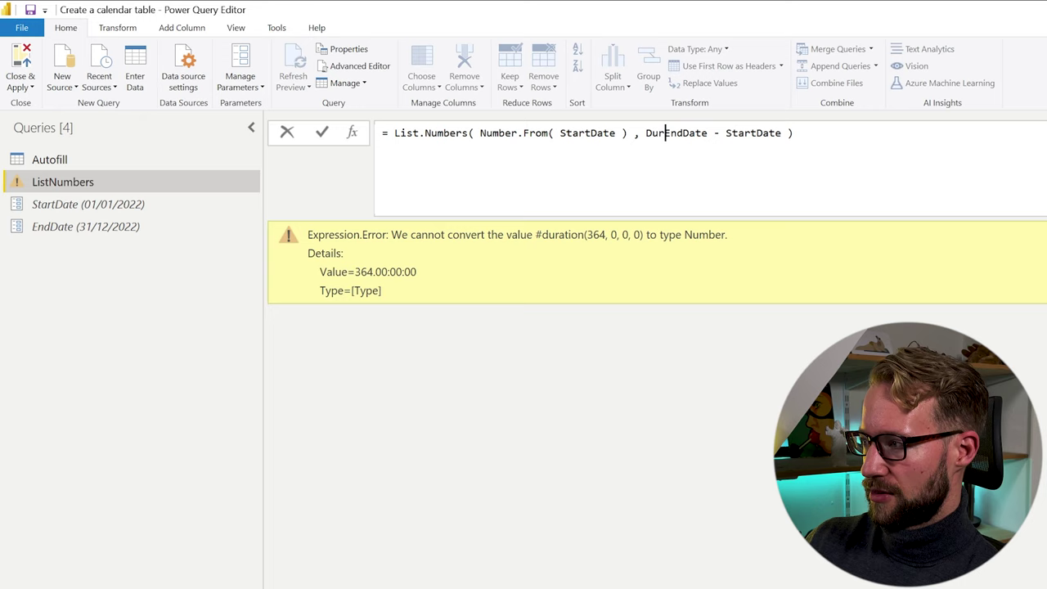
text(.Days()
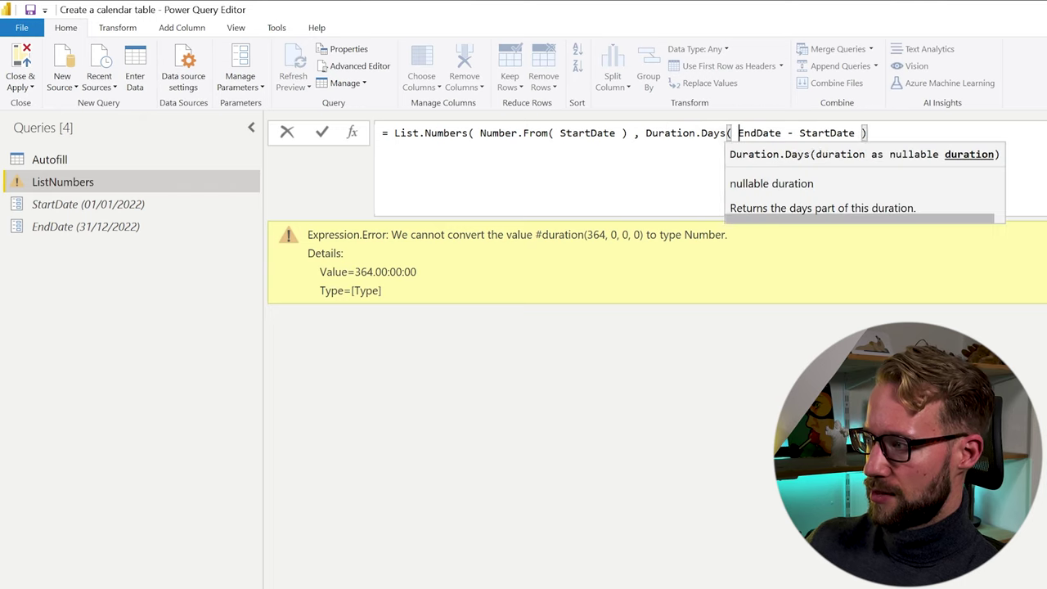
click(855, 133)
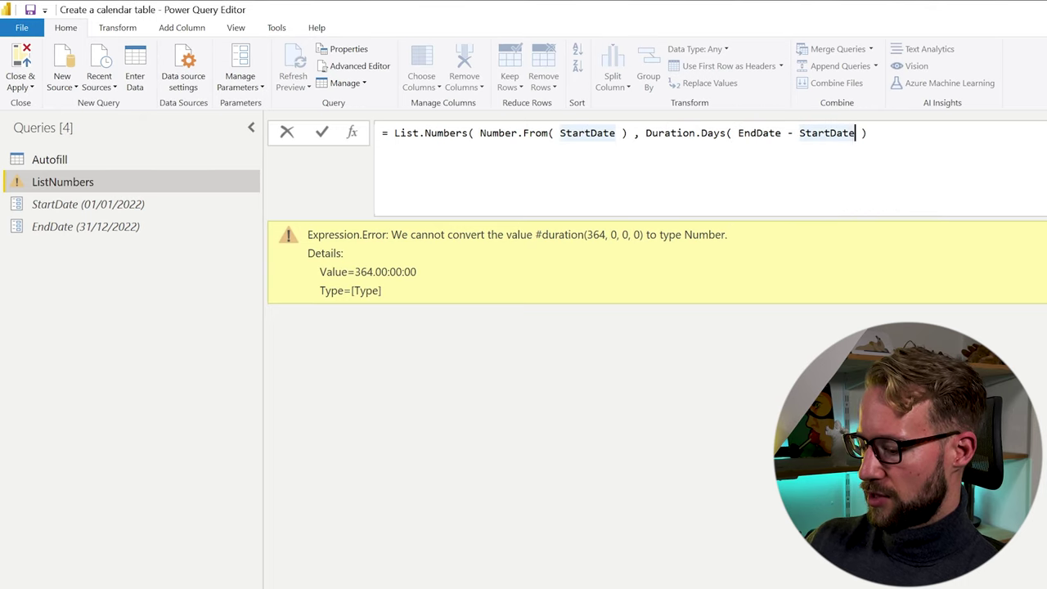
text())
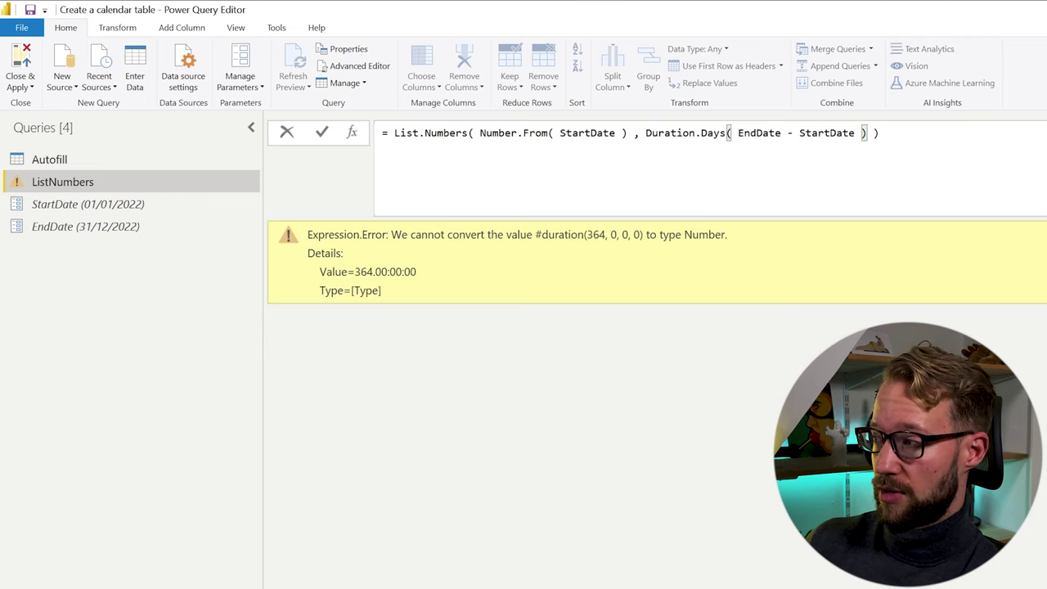
key(Return)
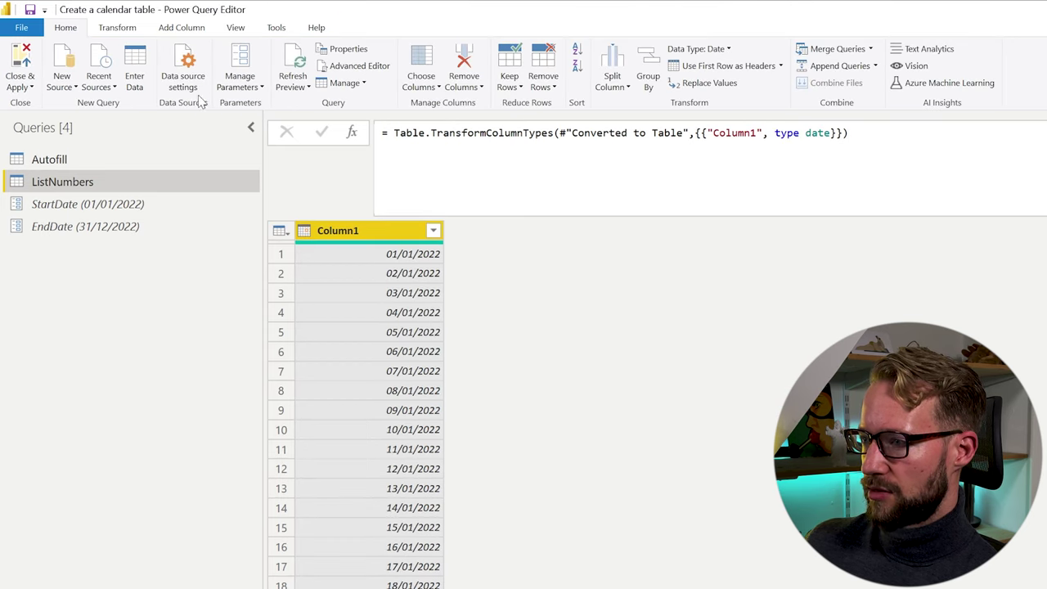
- Sort the dates descending and append + 1 to the ListNumbers day count
click(114, 27)
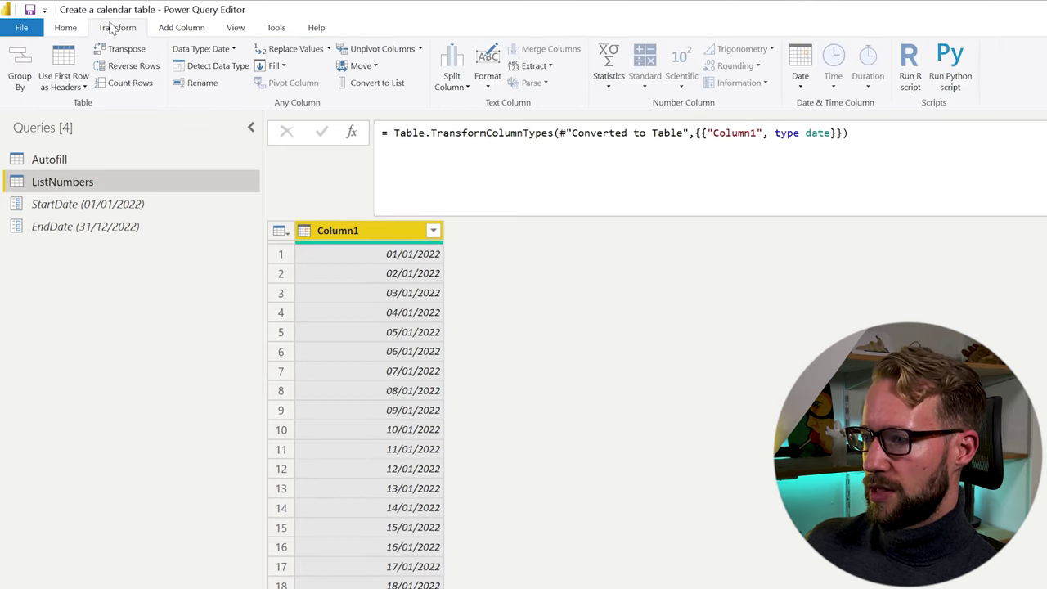
click(133, 65)
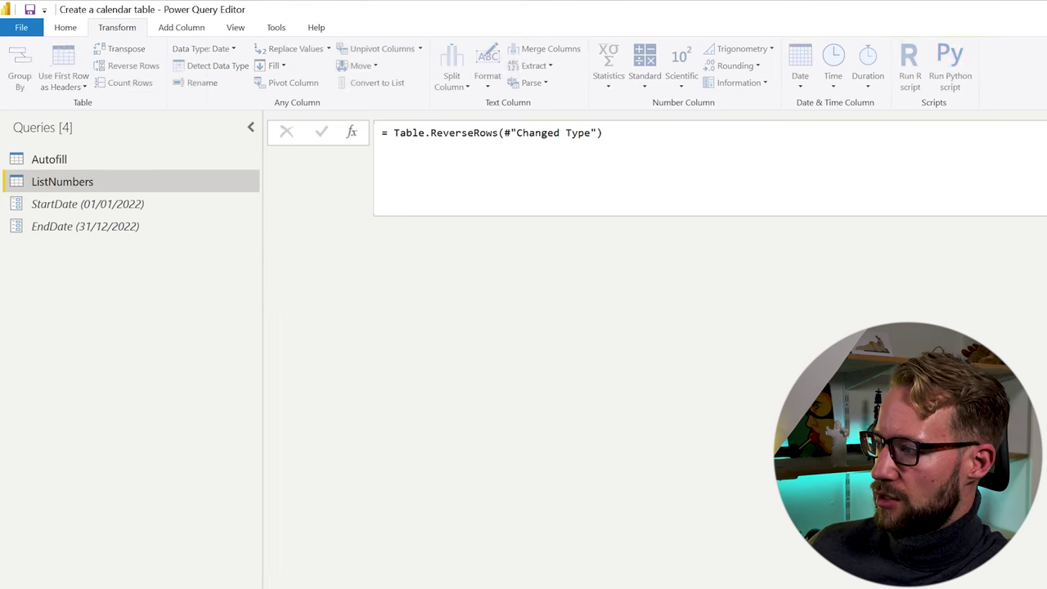
click(866, 132)
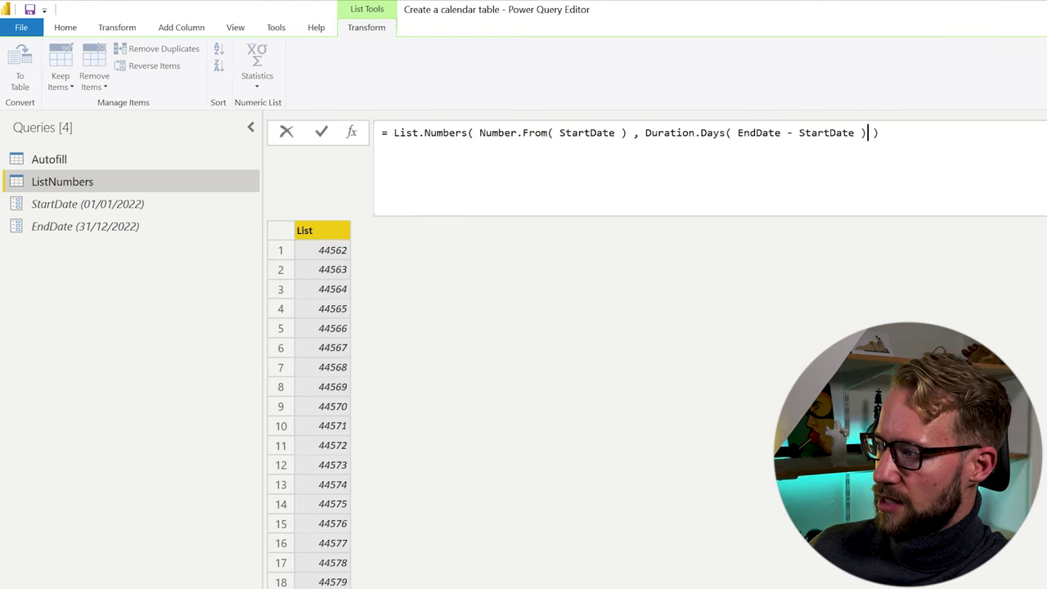
text(+ 1)
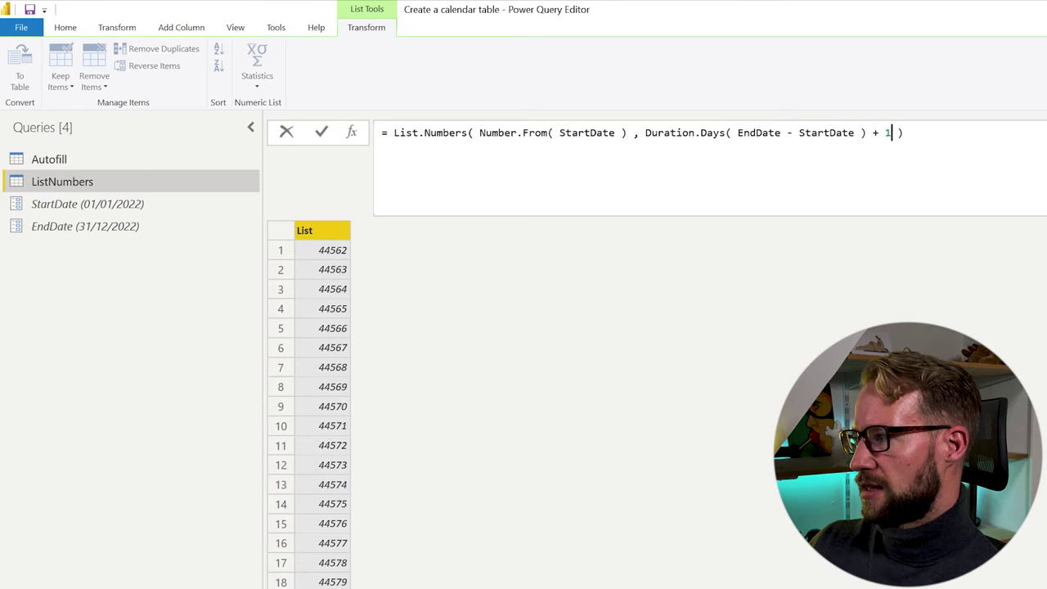
key(Return)
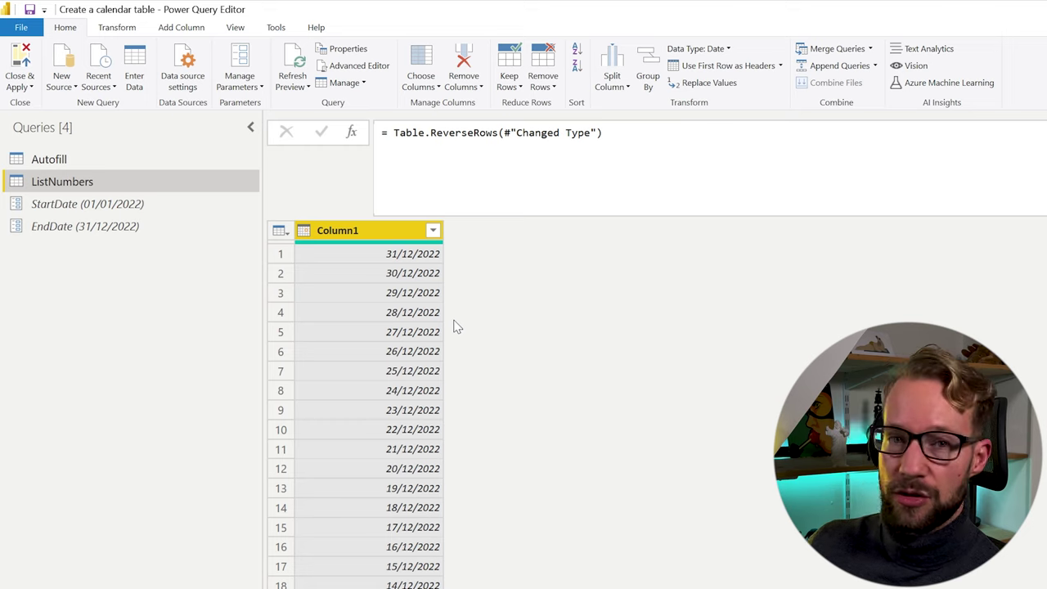
- Move the StartDate and EndDate parameters together above Autofill in the query list
click(409, 255)
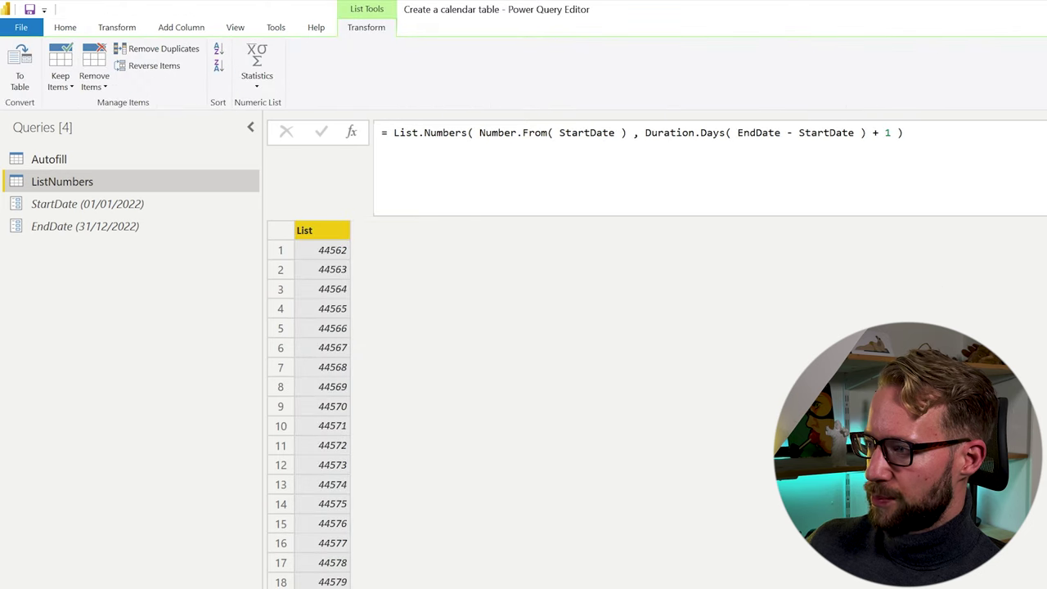
click(78, 226)
ctrl+click(82, 204)
drag(82, 203, 162, 161)
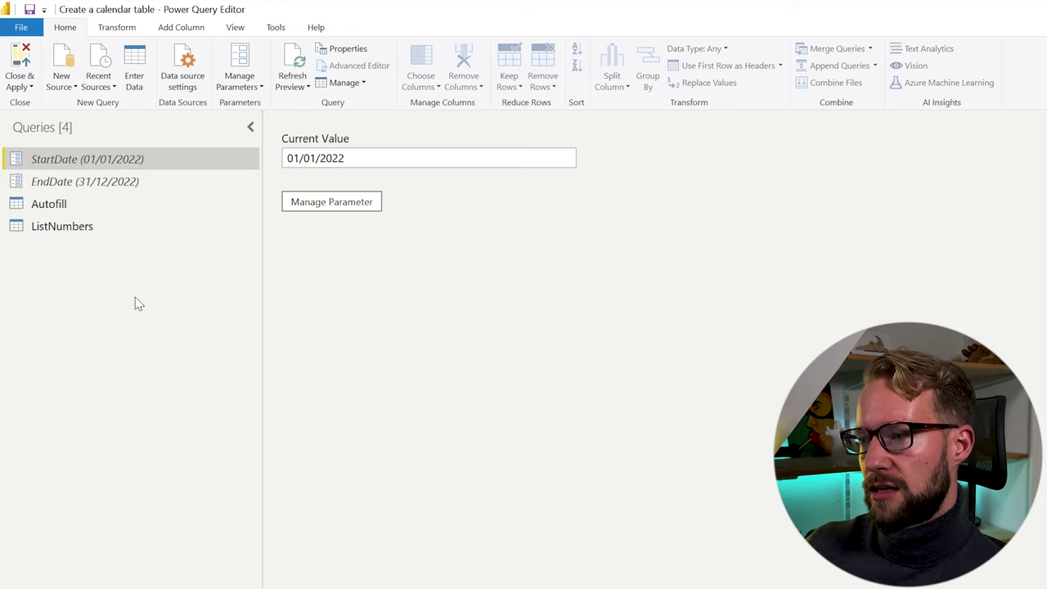
- Add a new blank query from the Queries pane
right_click(71, 243)
mouse_move(131, 270)
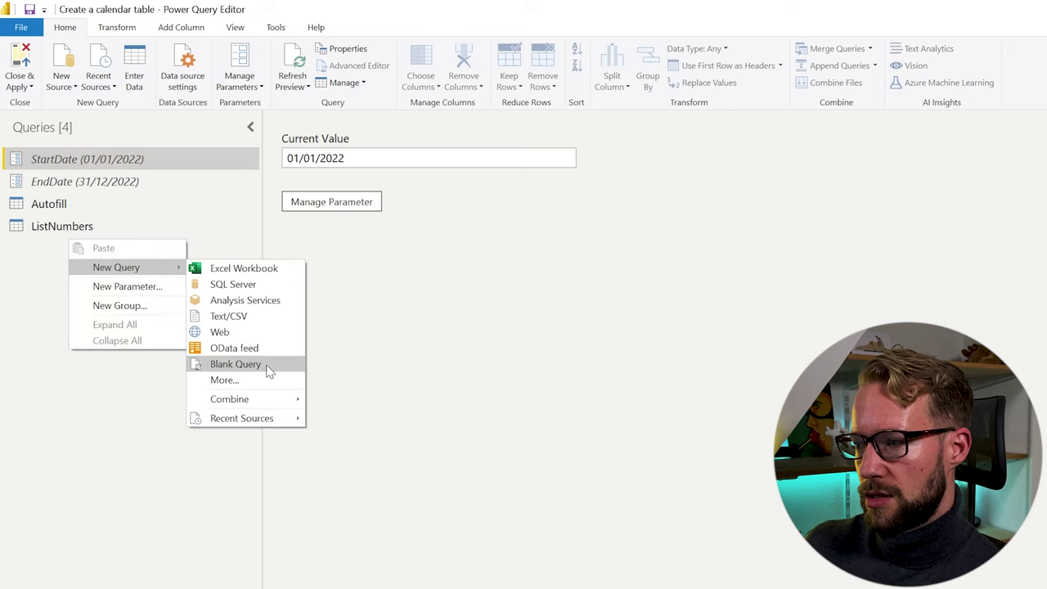
click(284, 362)
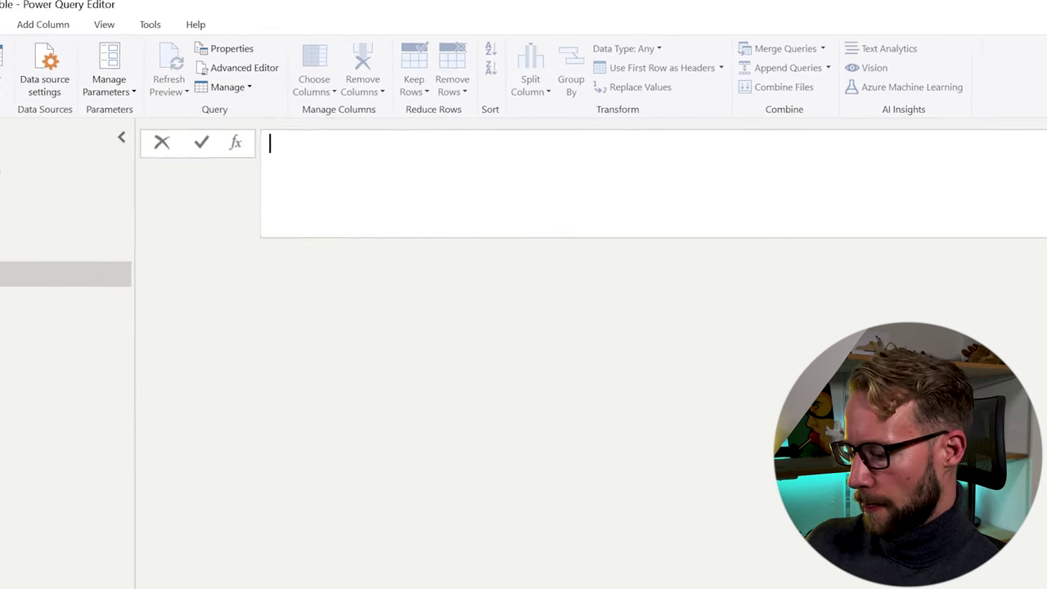
- Enter the formula =List.Dates( StartDate, 365, #duration( 1, 0, 0, 0) )
text(=List.Dates()
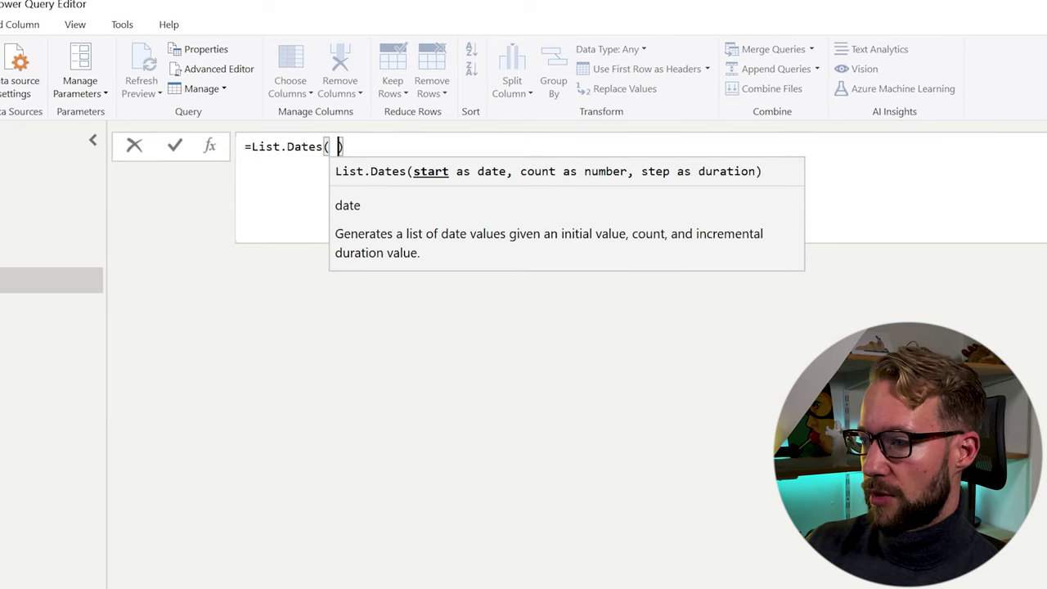
text(StartDate,)
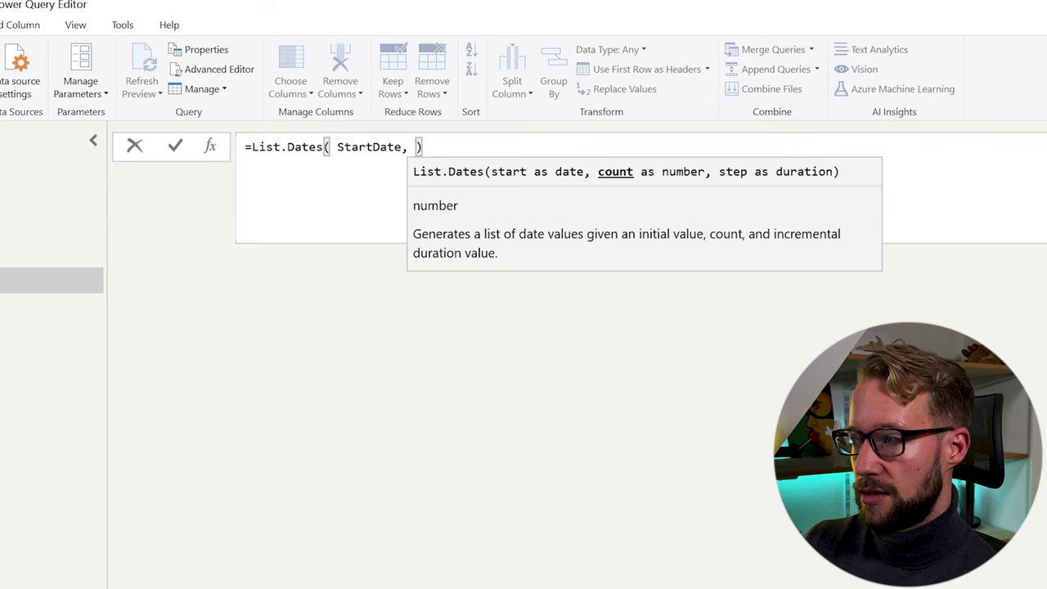
text(365,)
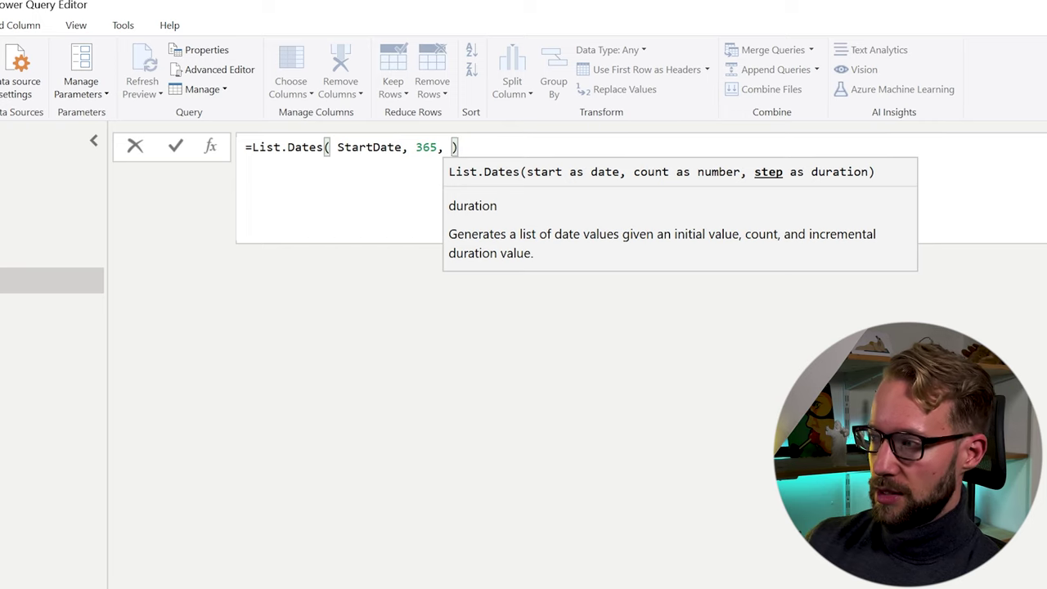
text(#)
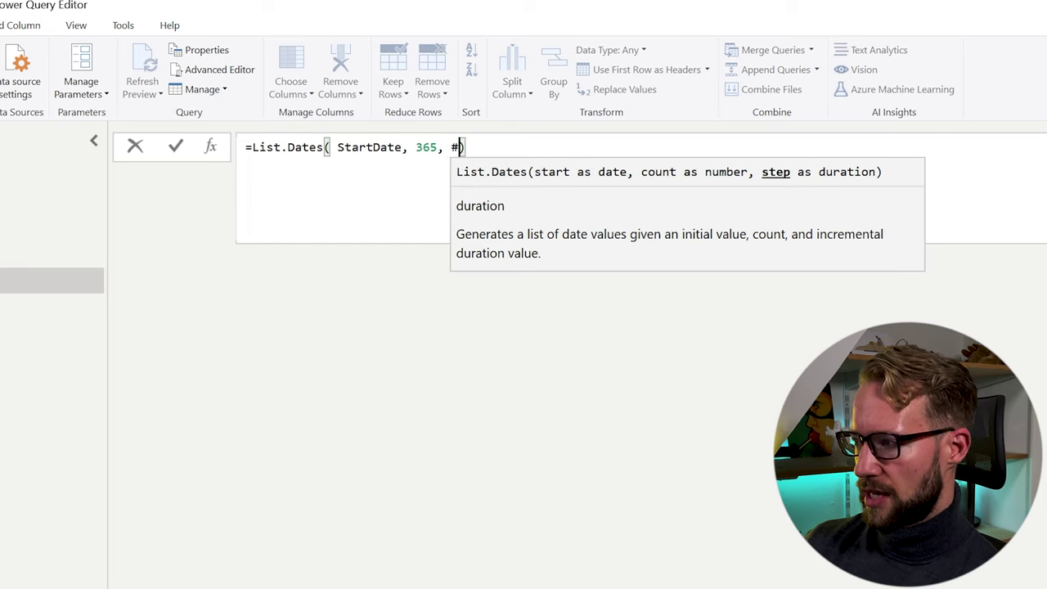
text(duration)
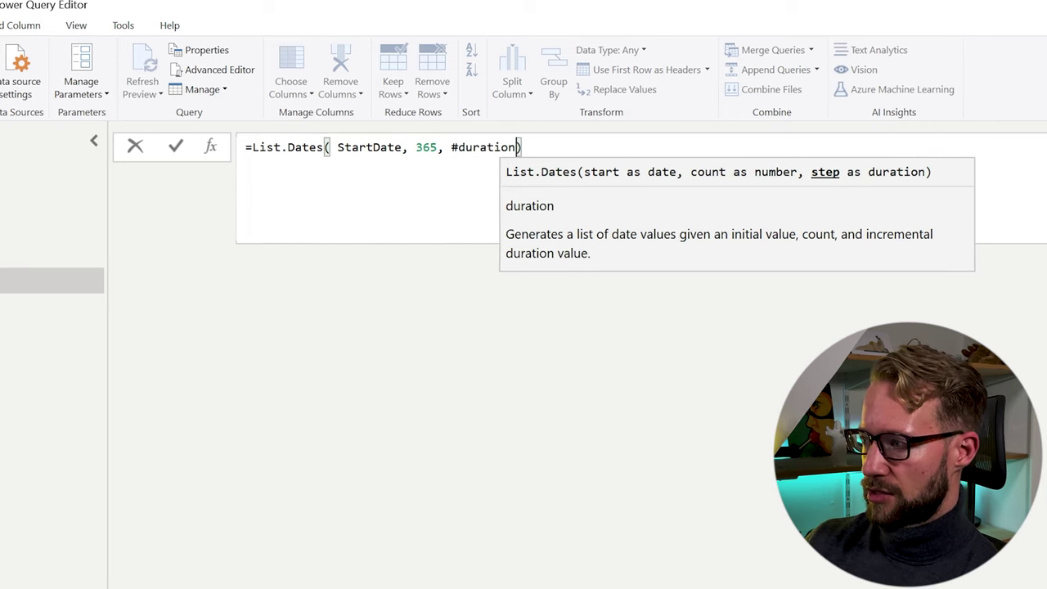
text(()
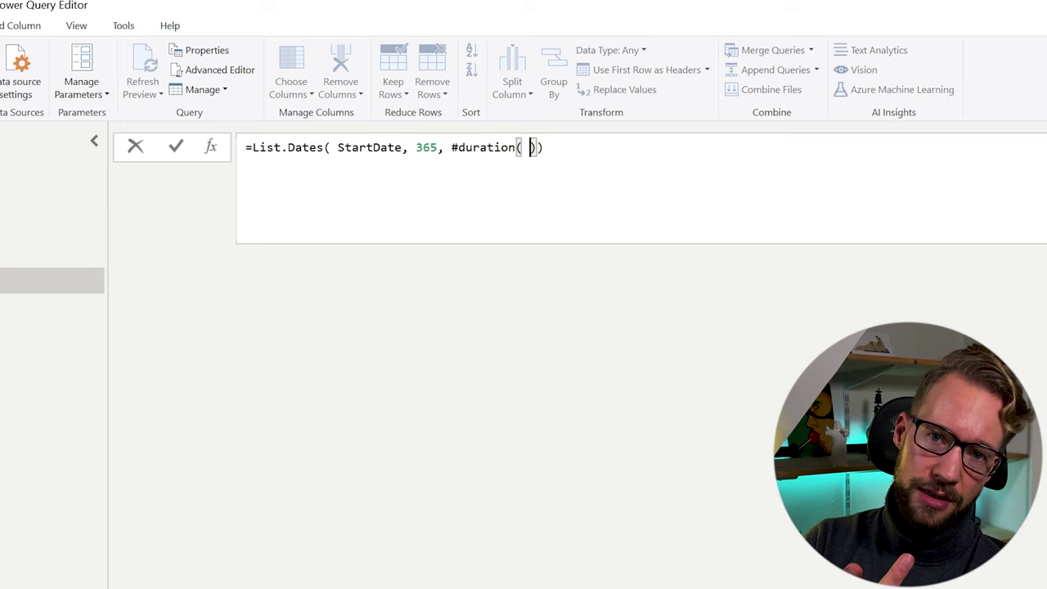
text(1)
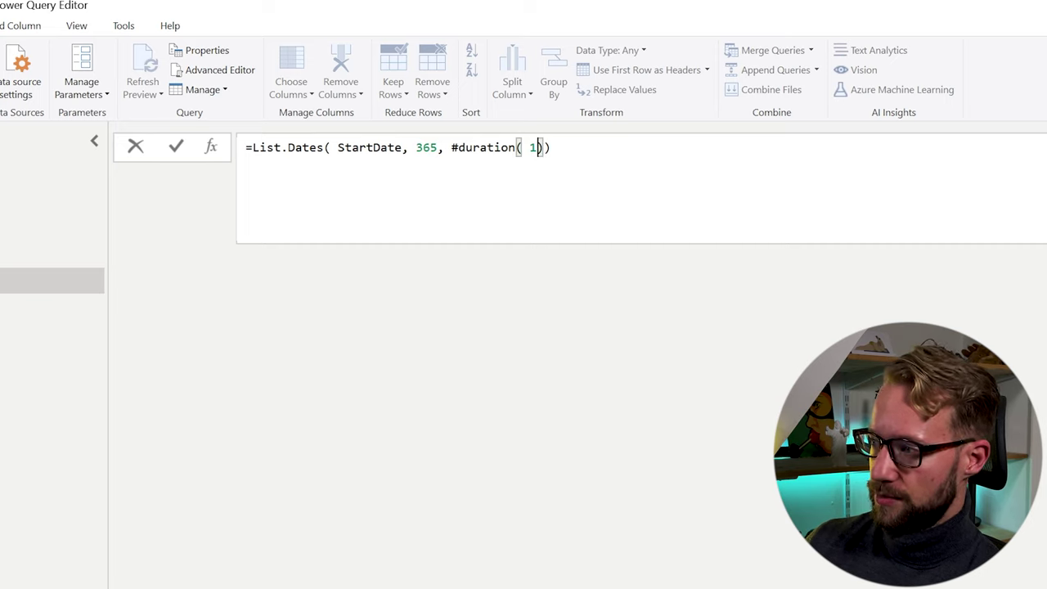
text(, 0, 0, )
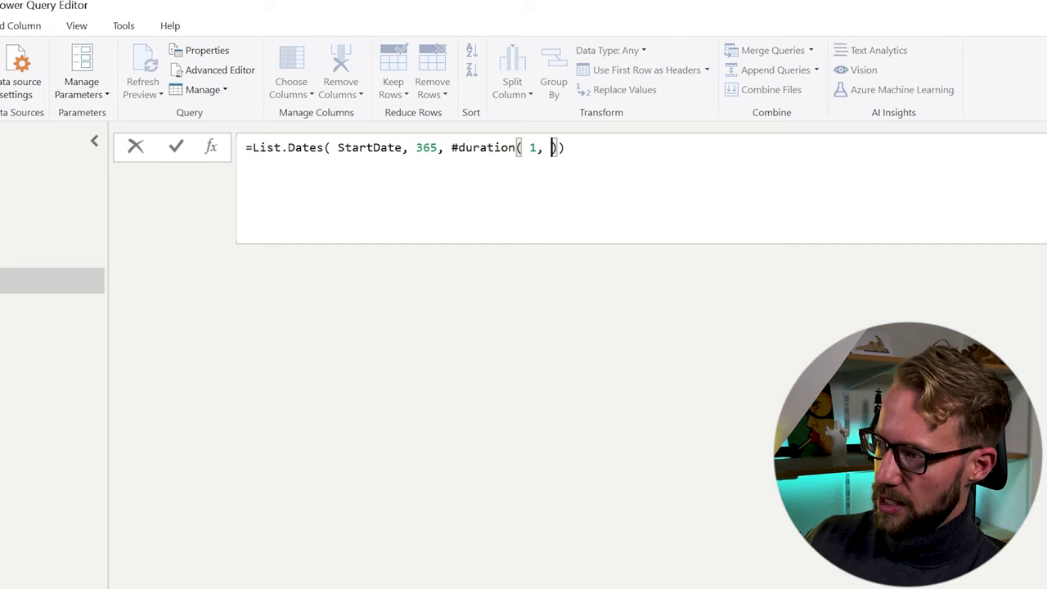
text(0)
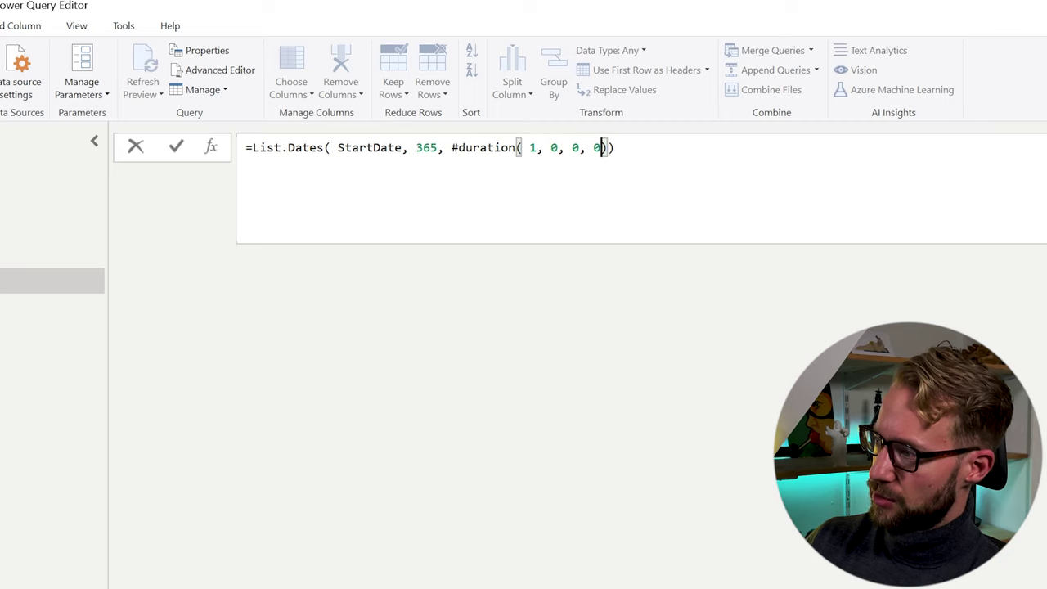
text())
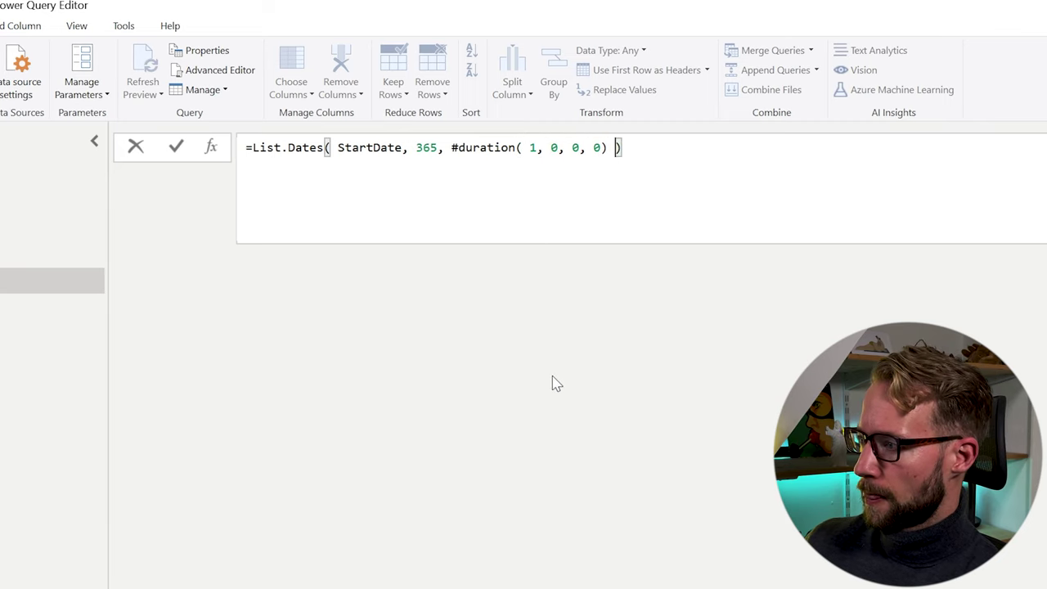
- Commit the List.Dates formula, then replace 365 with Duration.Days( EndDate - StartDate) + 1
key(Return)
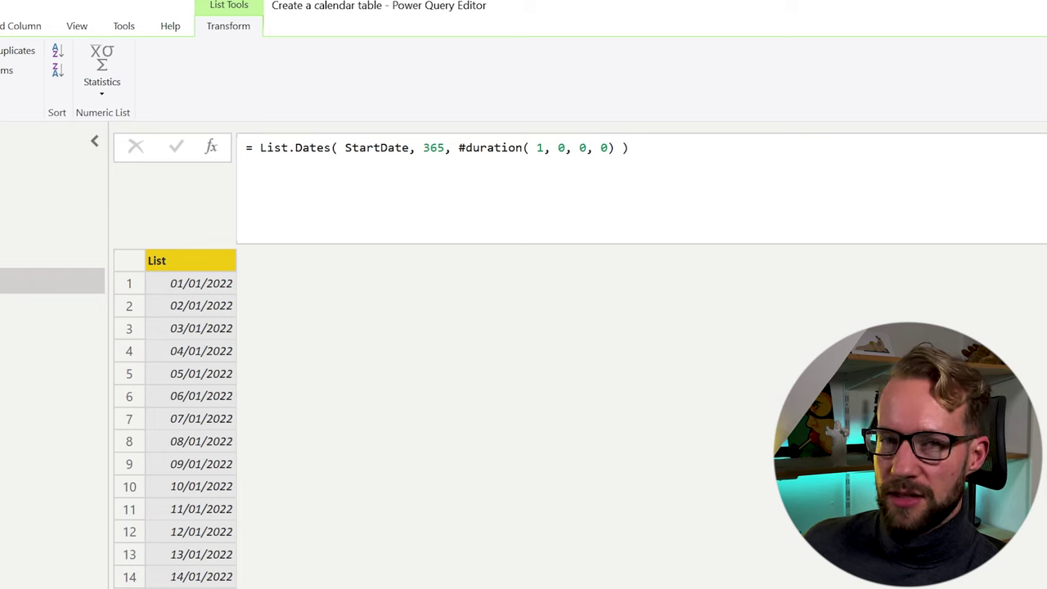
click(433, 147)
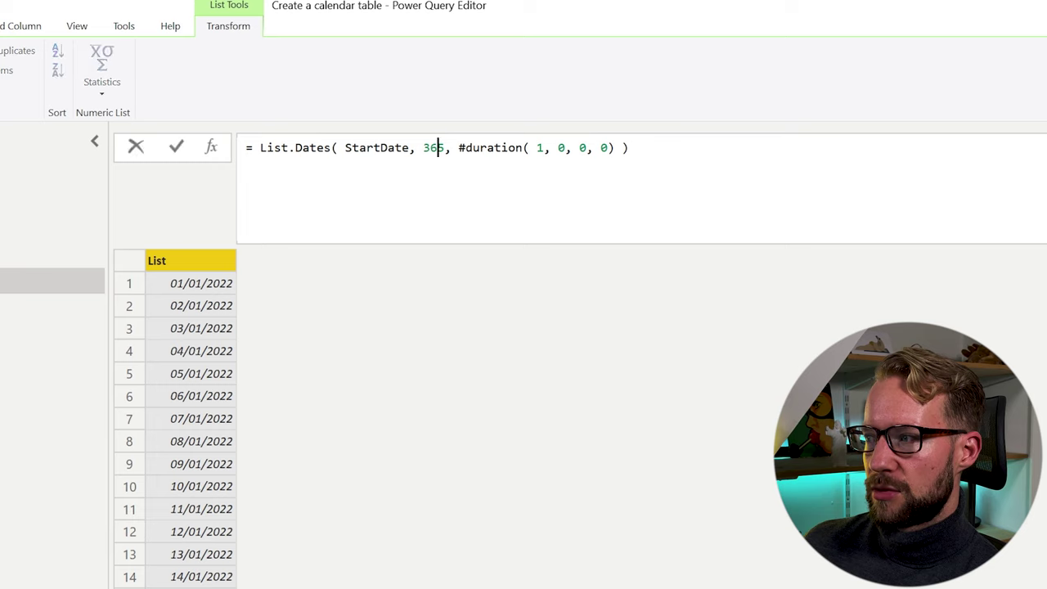
double_click(434, 147)
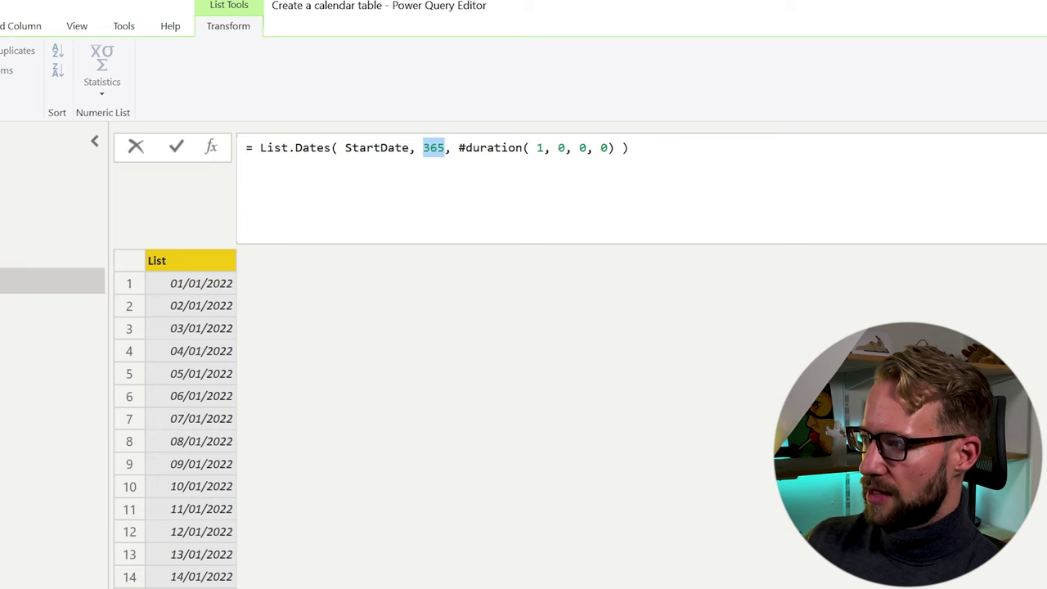
text(Duration.Days()
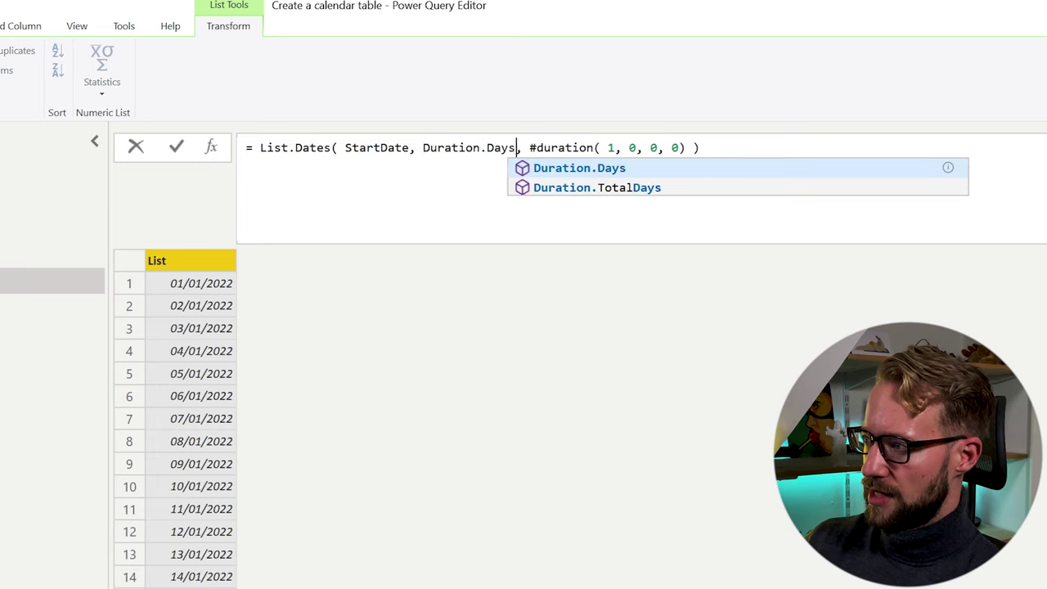
text( E)
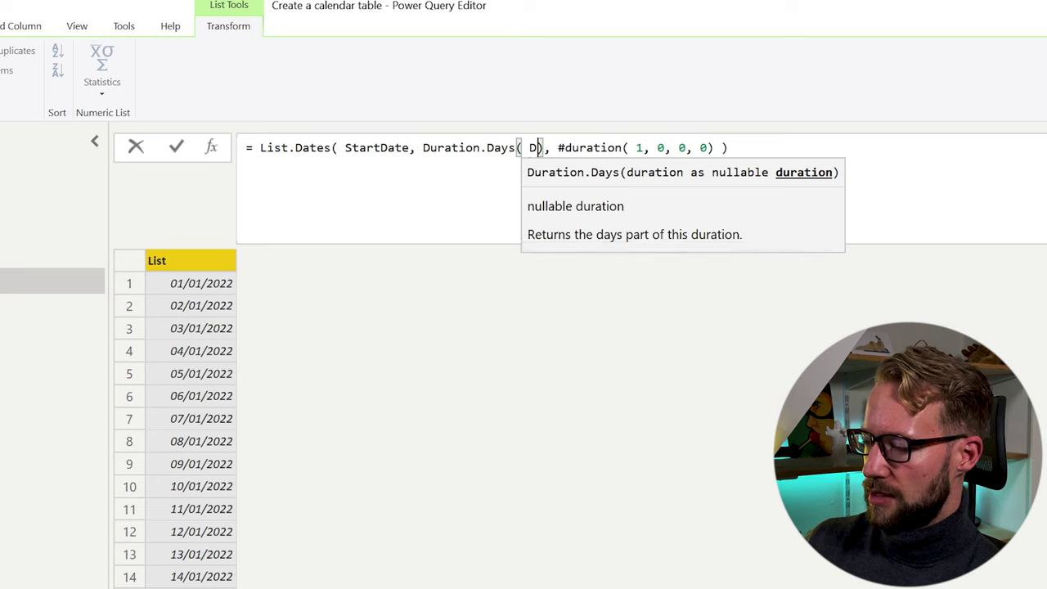
key(BackSpace)
text(EndDate - Star)
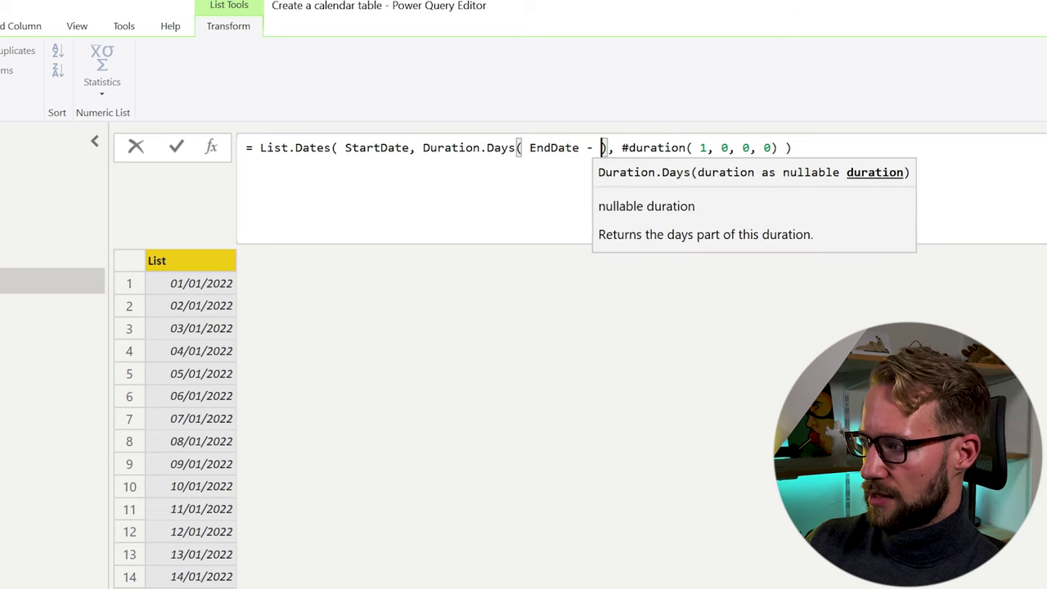
text(tDate) )
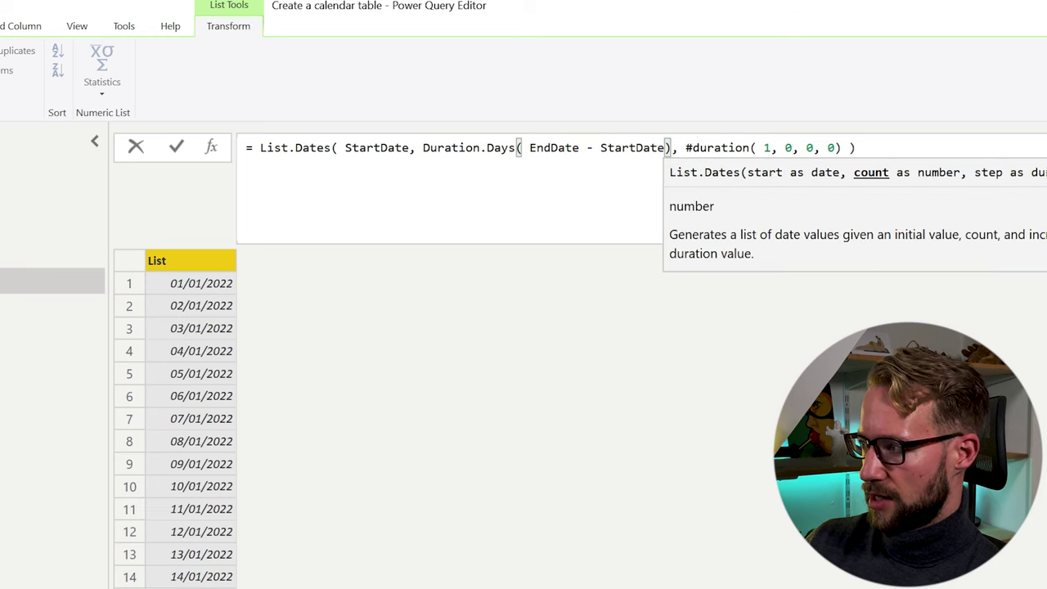
text(+ 1)
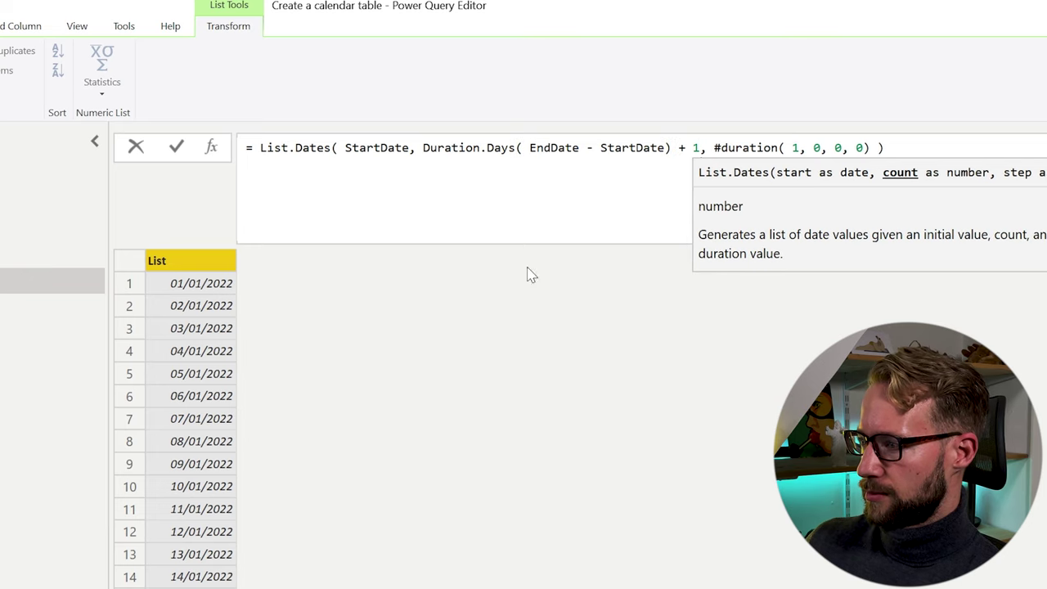
key(Return)
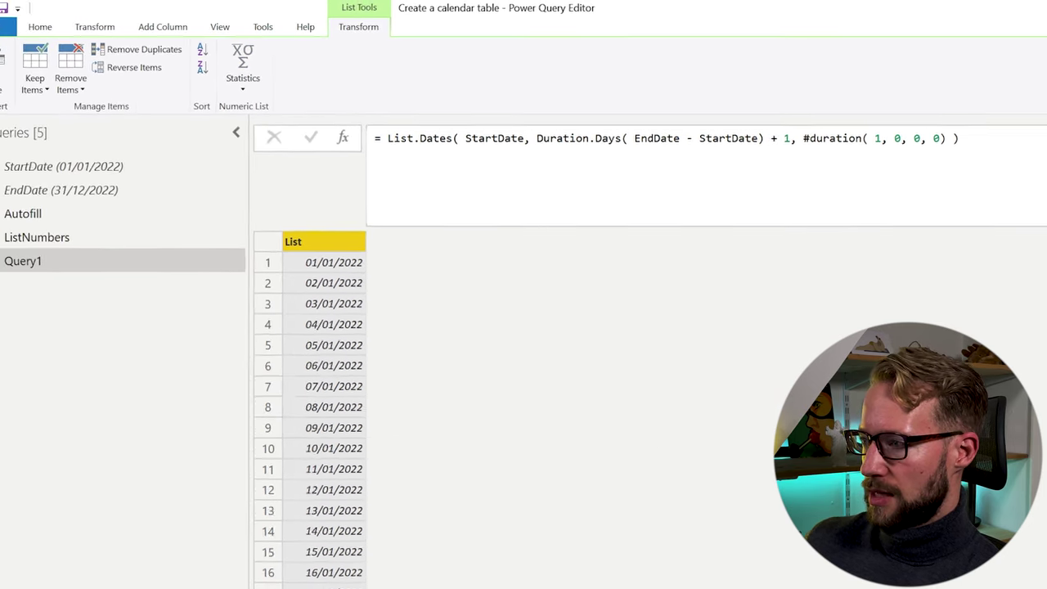
- Convert the date list to a table, rename Column1 to Date and type it as Date
click(22, 64)
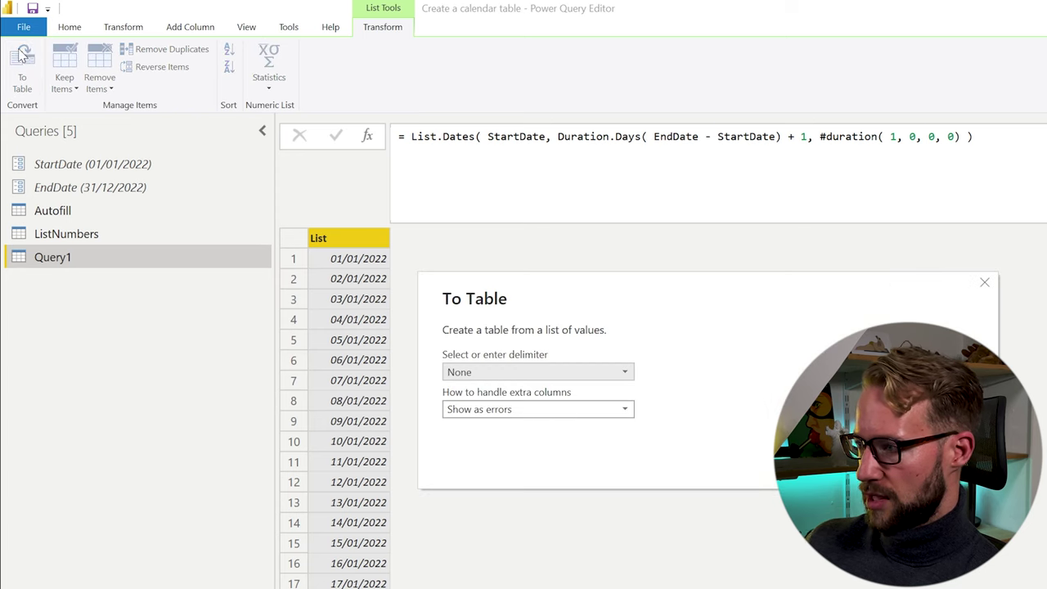
key(Return)
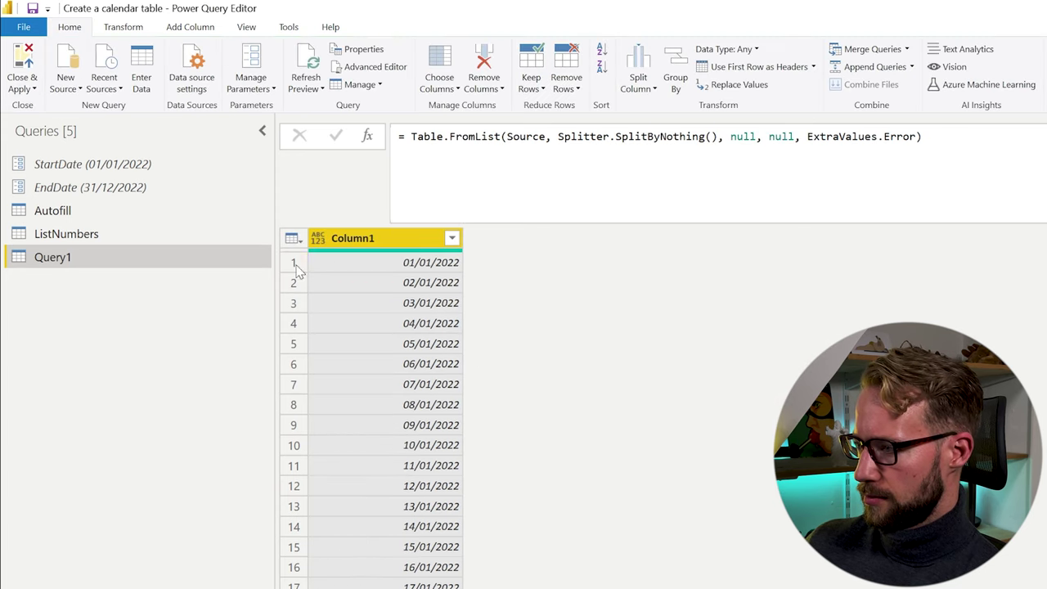
double_click(365, 238)
text(Date)
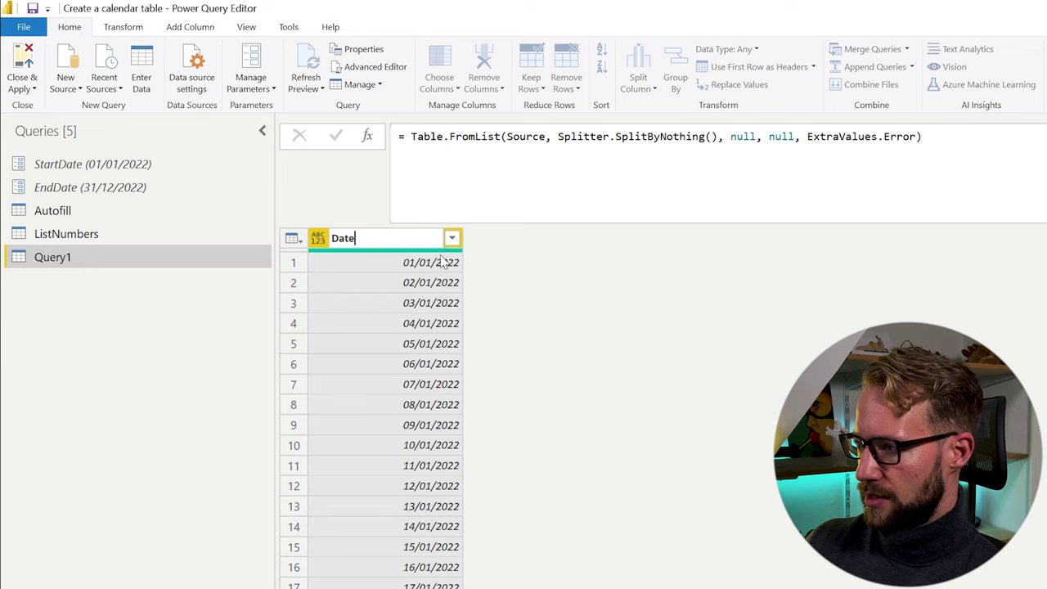
key(Return)
click(317, 238)
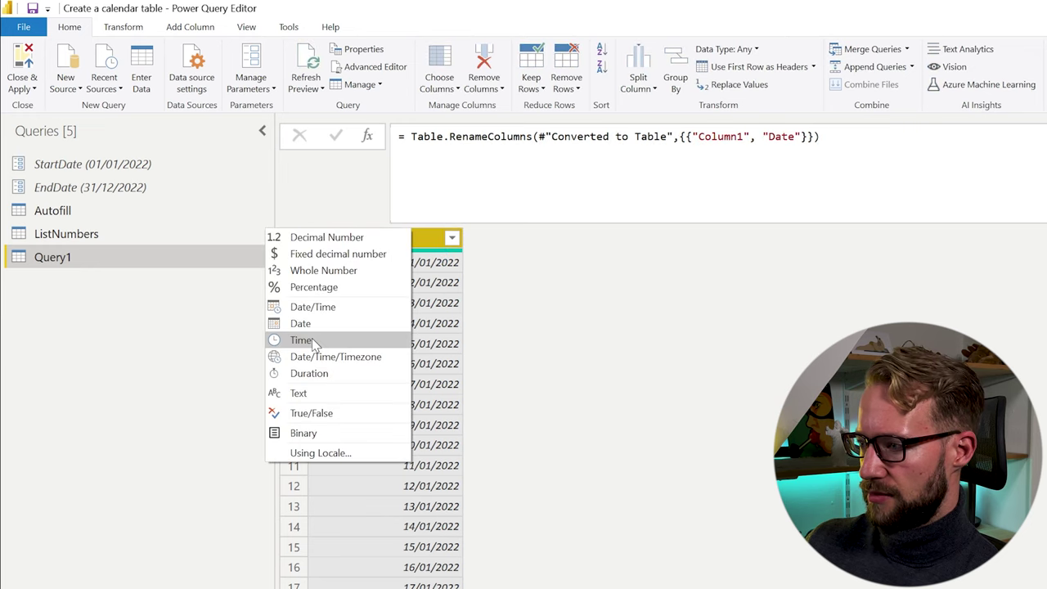
click(311, 323)
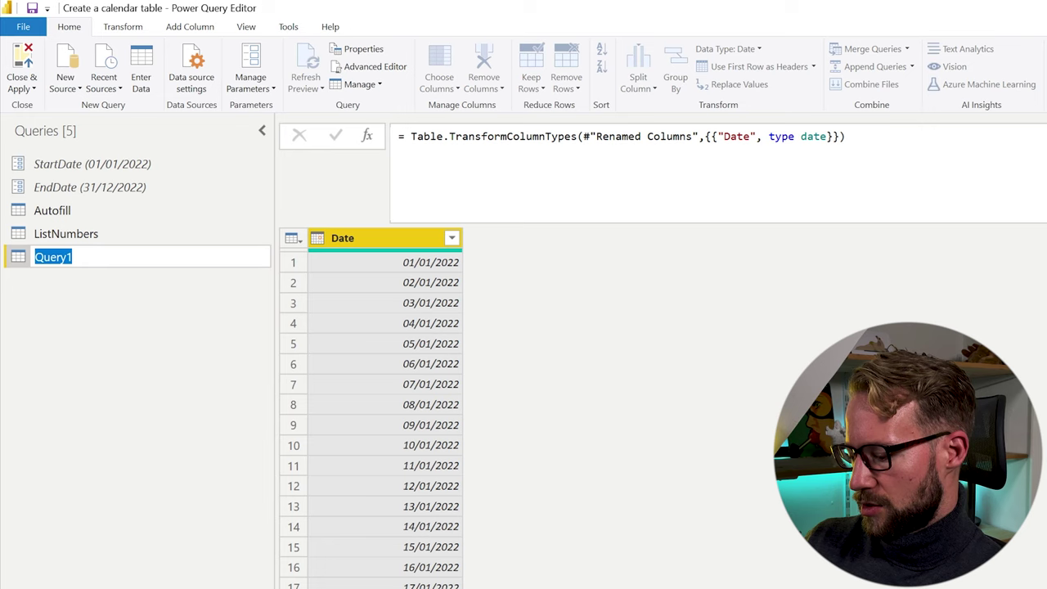
- Name the query ListDates, then add a new blank query named ListGenerate
text(ListDates)
key(Return)
right_click(57, 257)
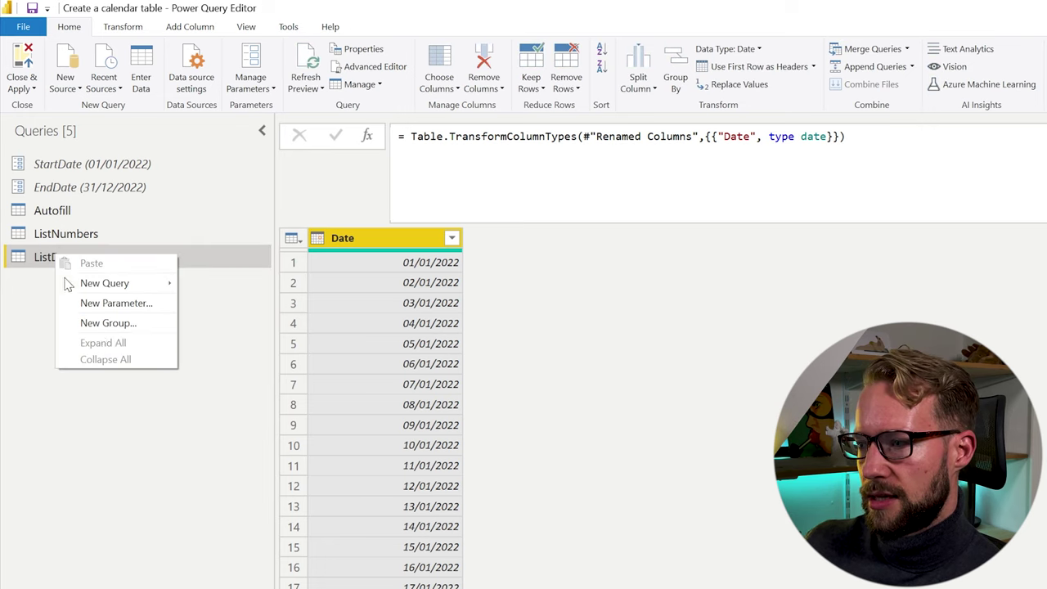
mouse_move(122, 287)
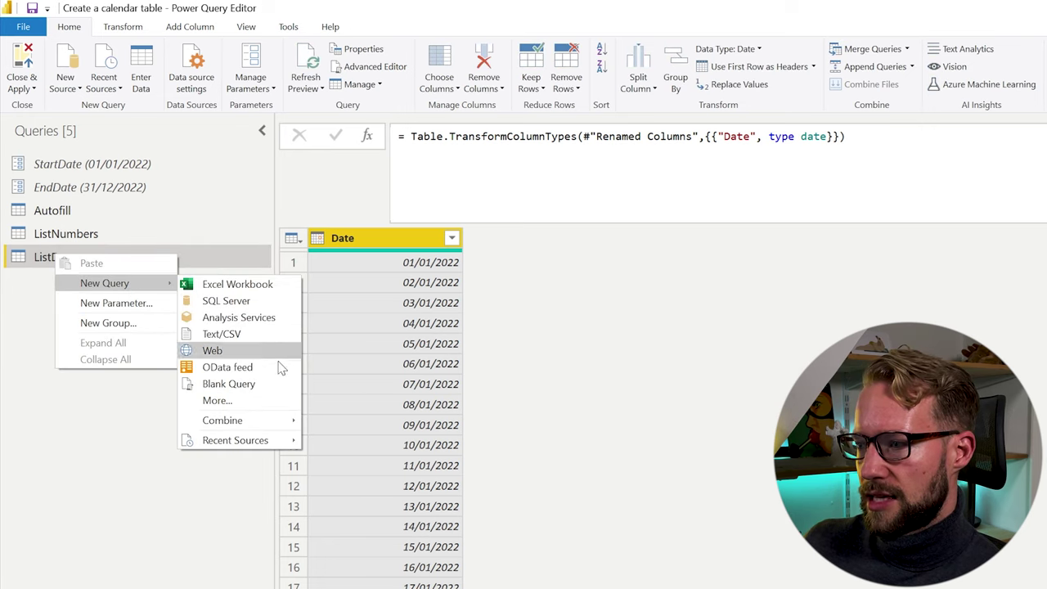
click(233, 388)
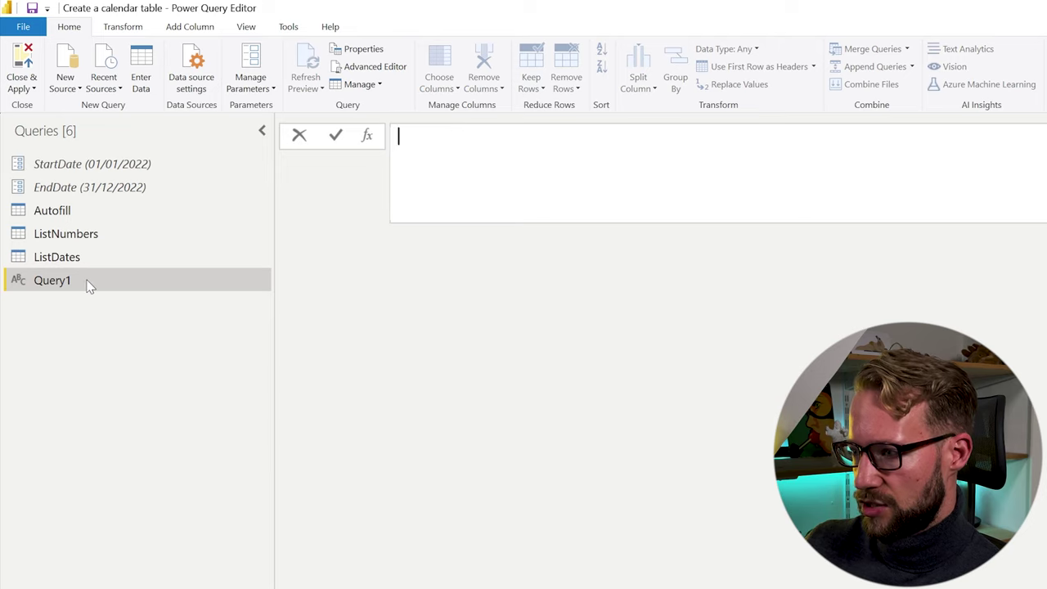
double_click(88, 282)
text(ListGenerate)
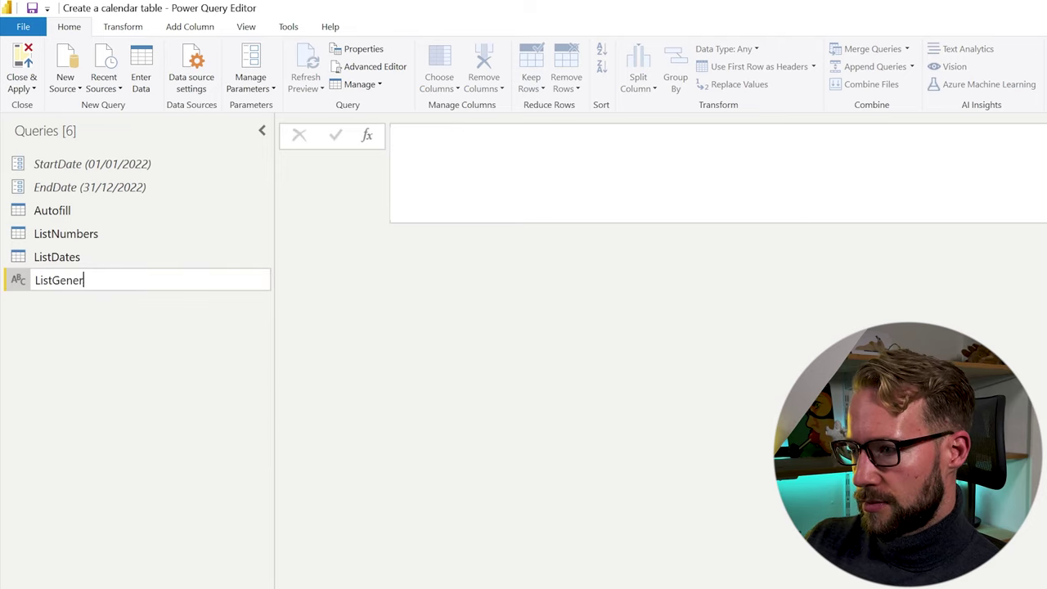
key(Return)
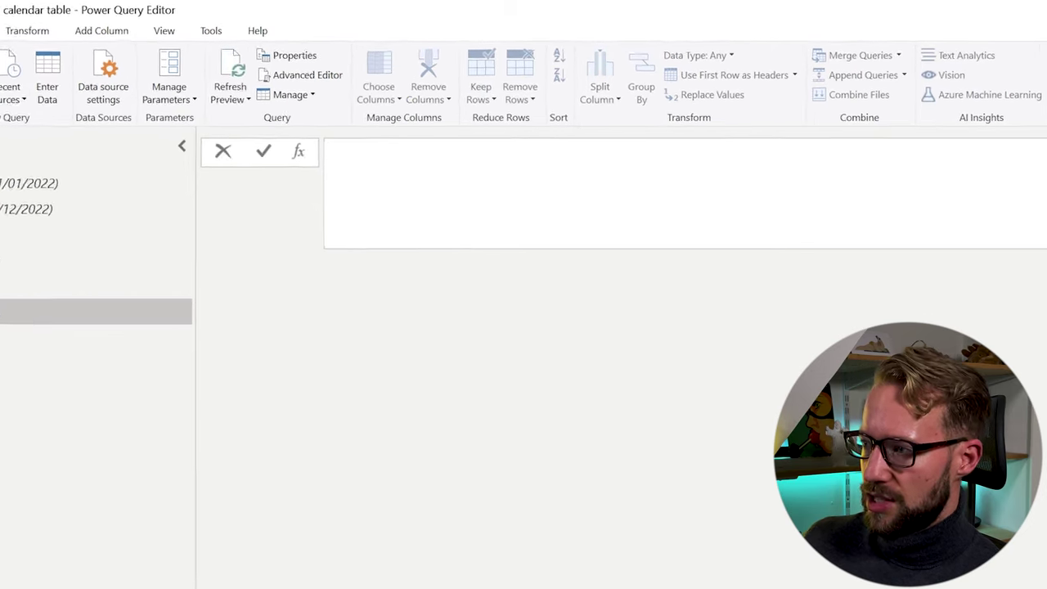
- Start = List.Generate( with the initial function () => Number.From( StartDate ) on its own line
click(332, 152)
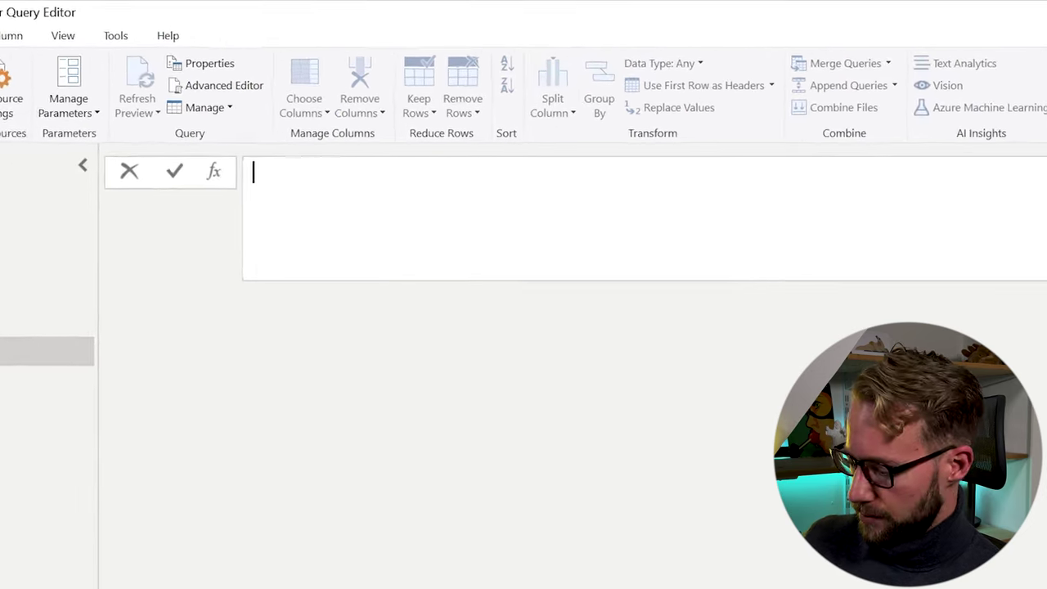
text(= )
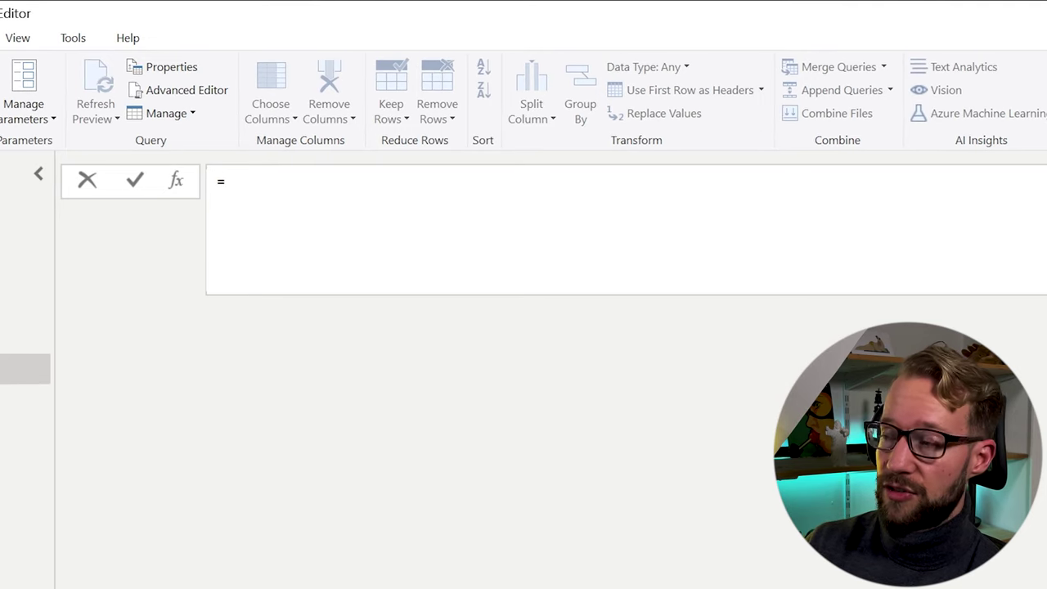
text(List)
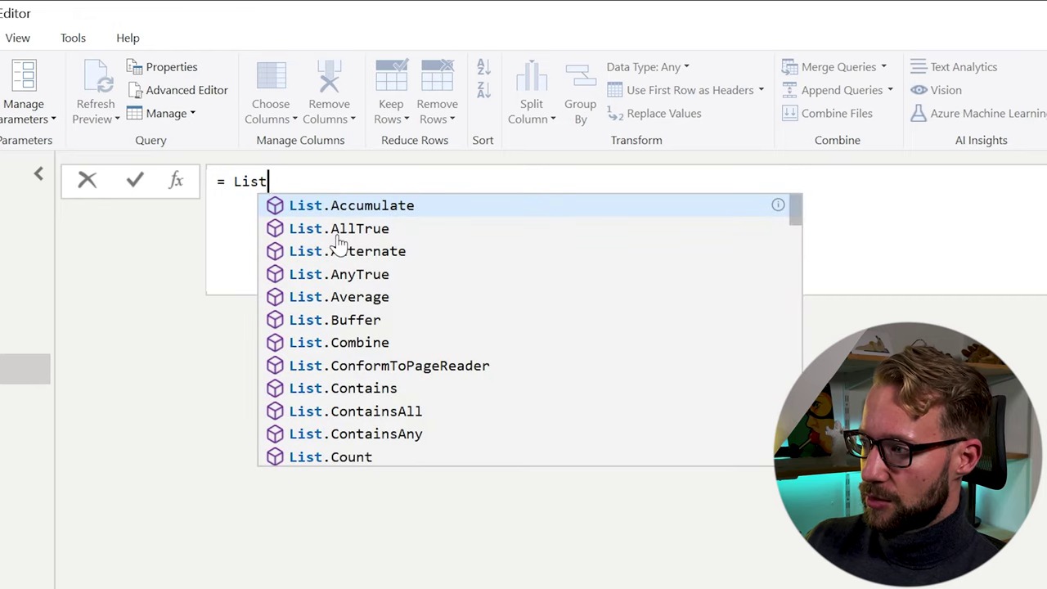
text(.Generate()
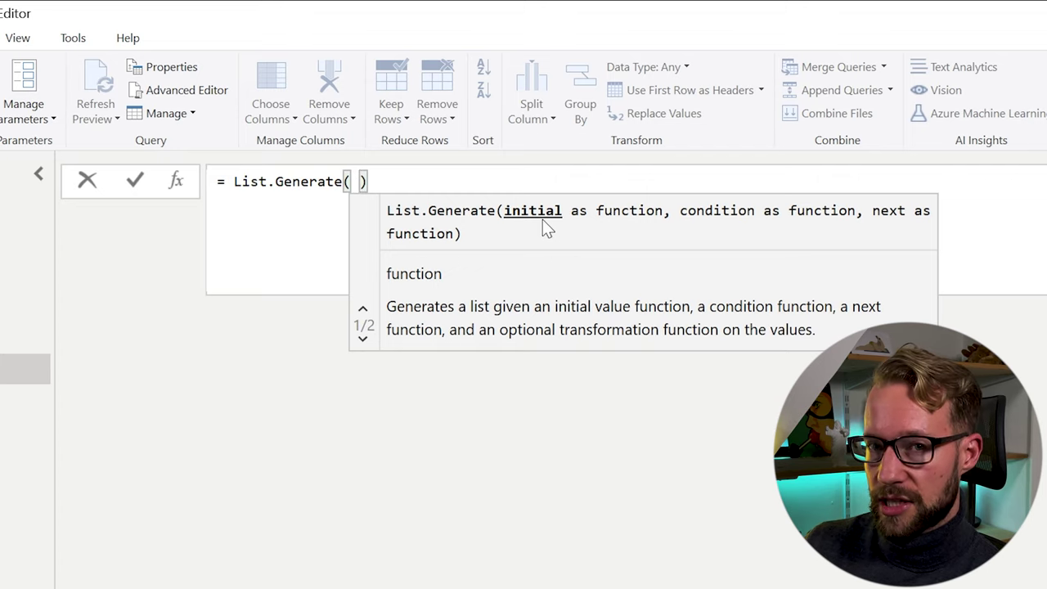
text(Nu)
key(BackSpace)
key(BackSpace)
text(())
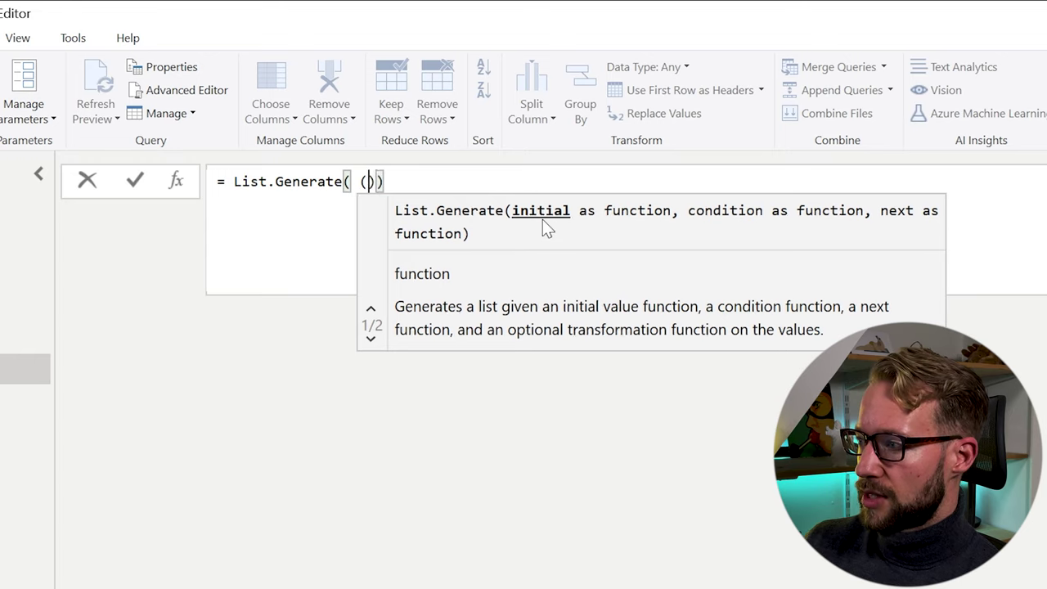
text( -)
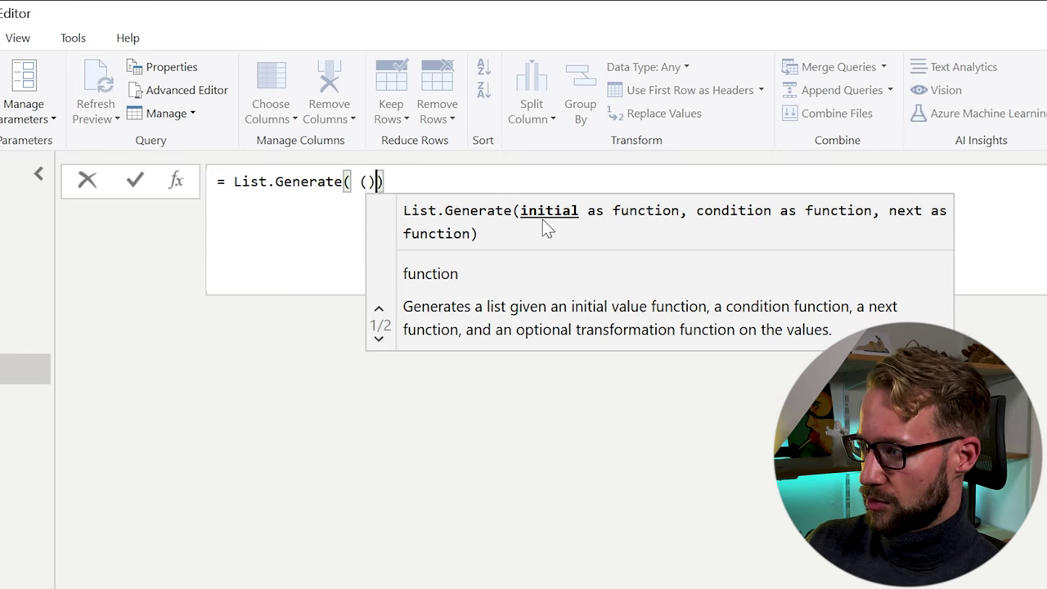
key(BackSpace)
text(=>)
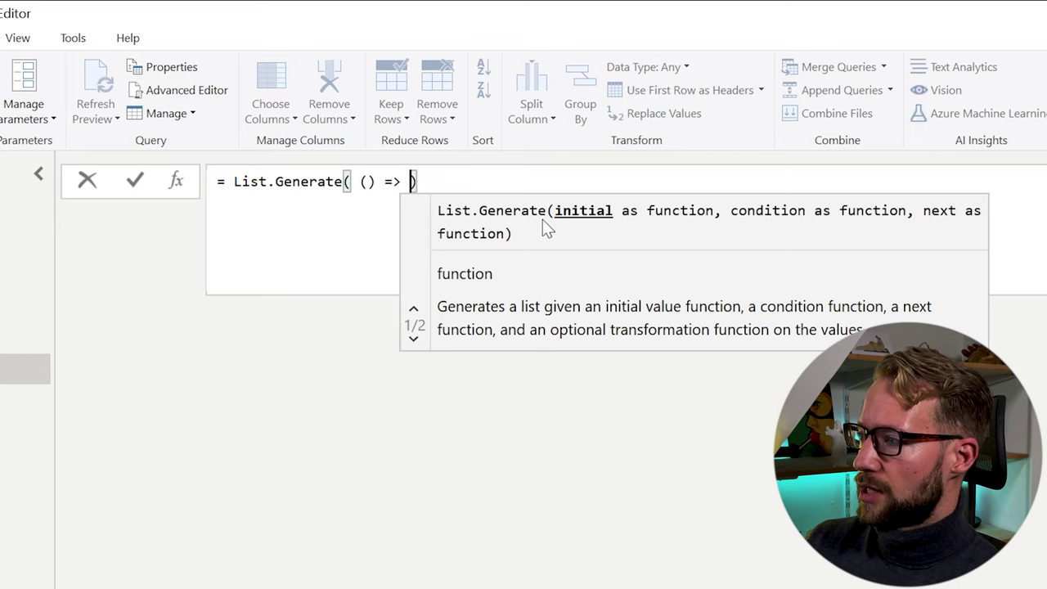
text(Number.From( St)
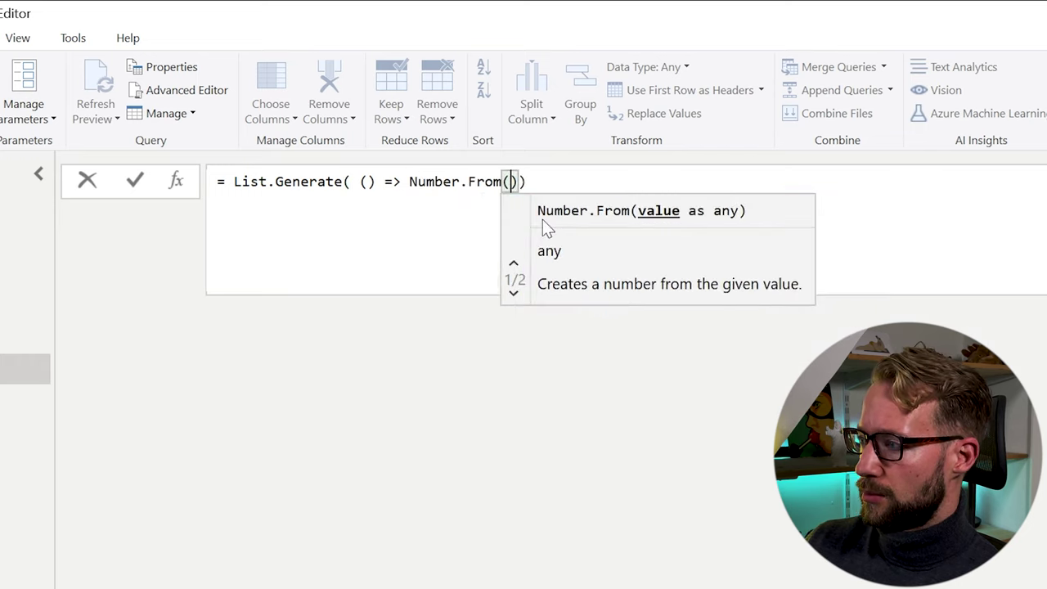
text(Date) ,)
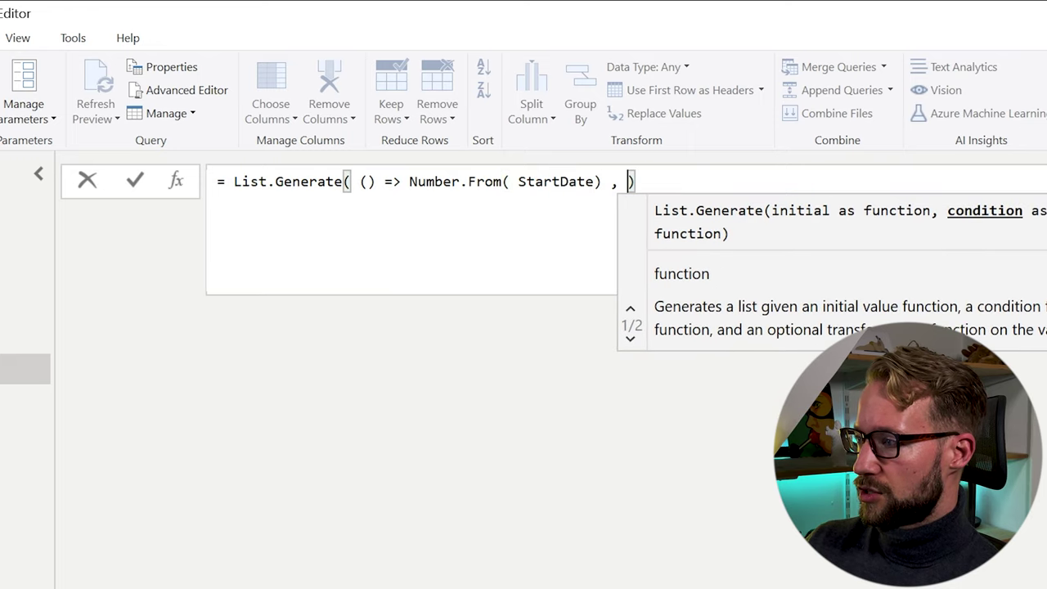
click(368, 181)
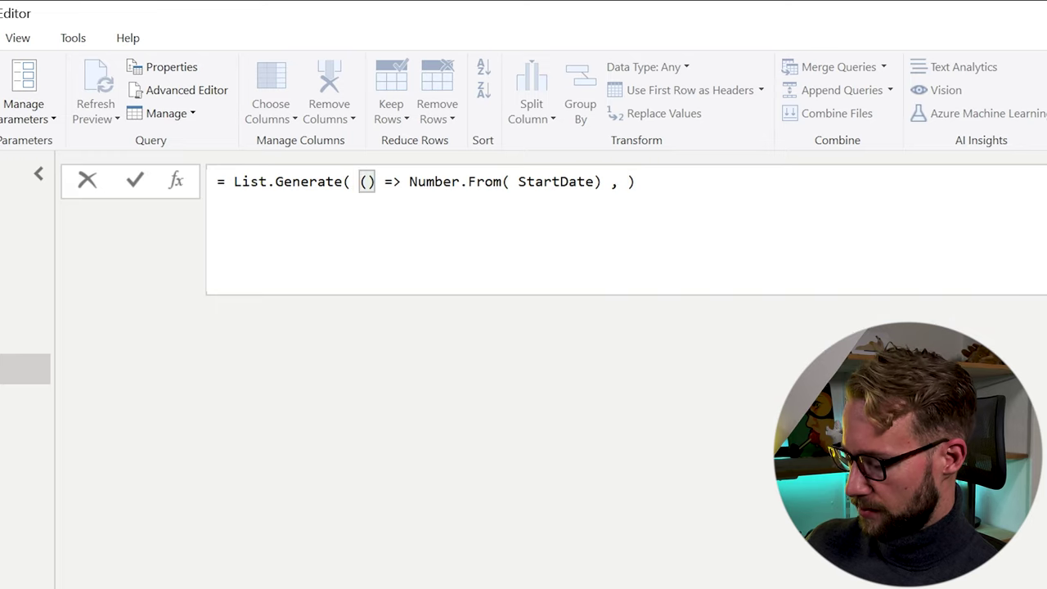
key(shift+Return)
key(End)
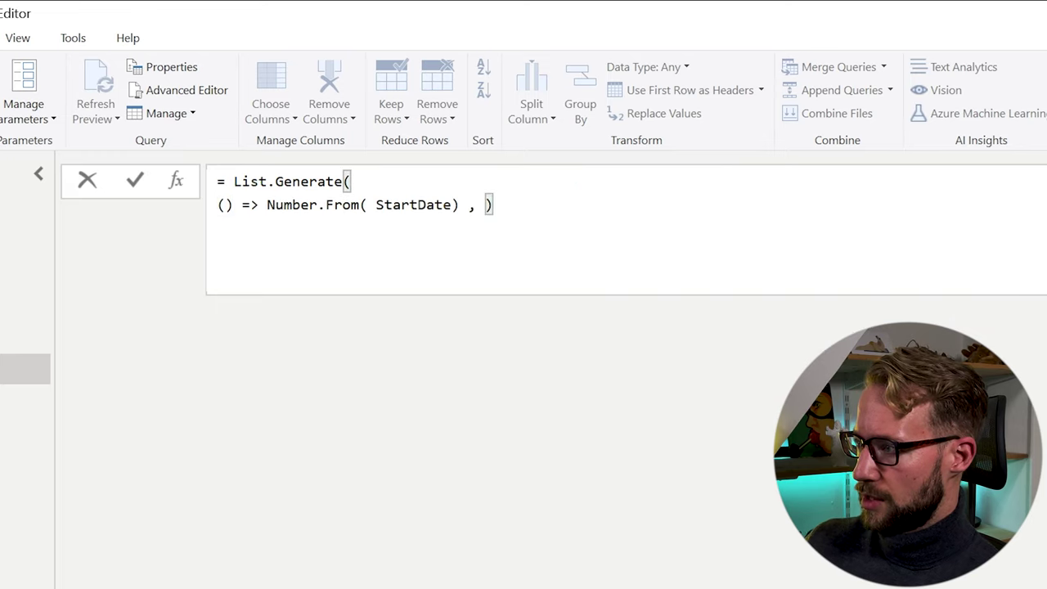
key(BackSpace)
- Add the condition each _ <= Number.From( EndDate ) and next step each _ + 1, closing the formula
key(shift+Return)
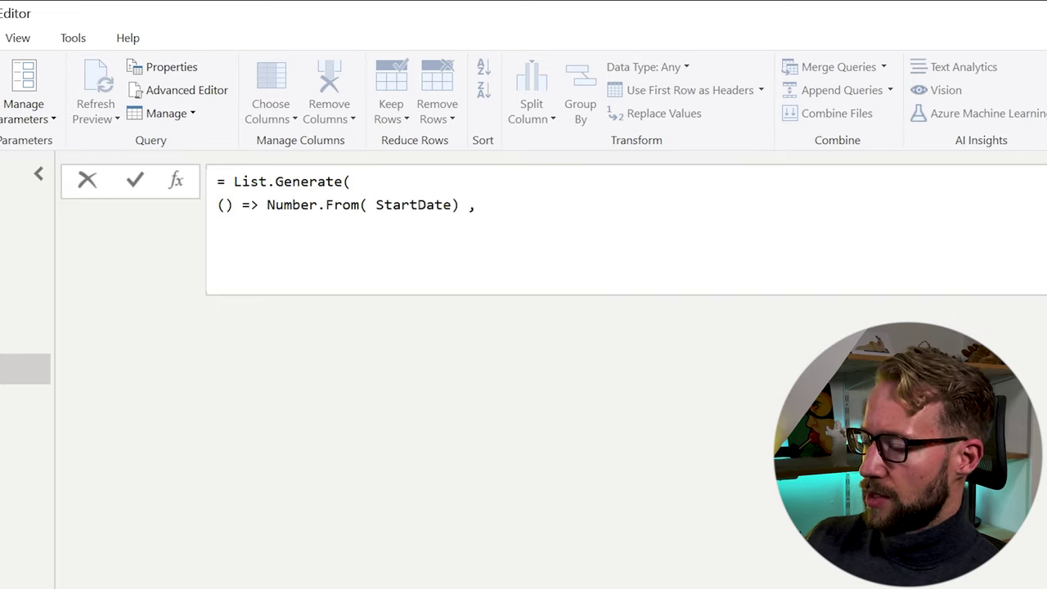
key(BackSpace)
key(BackSpace)
key(BackSpace)
text(,)
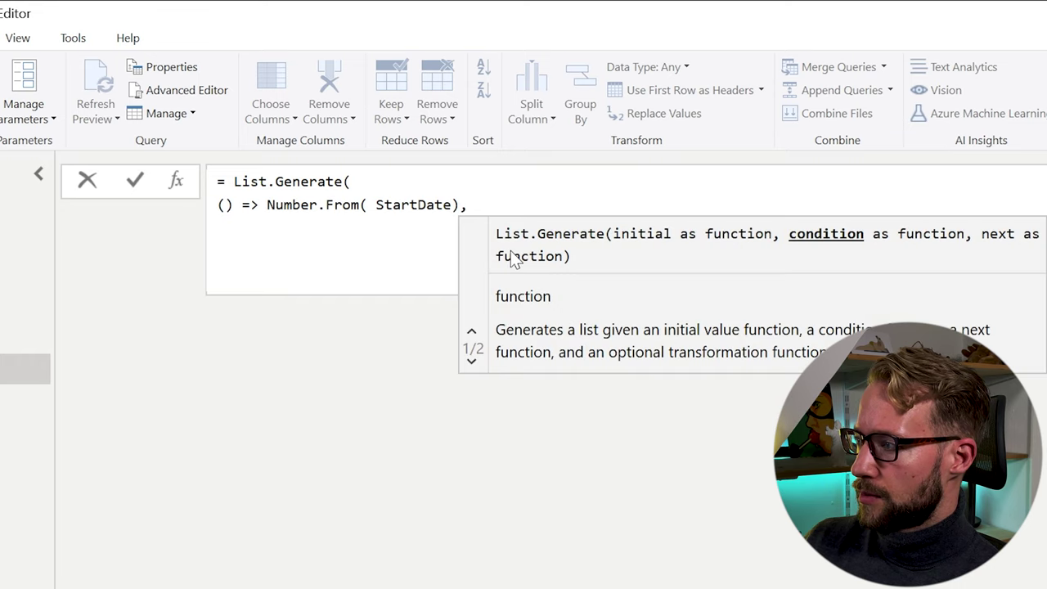
key(shift+Return)
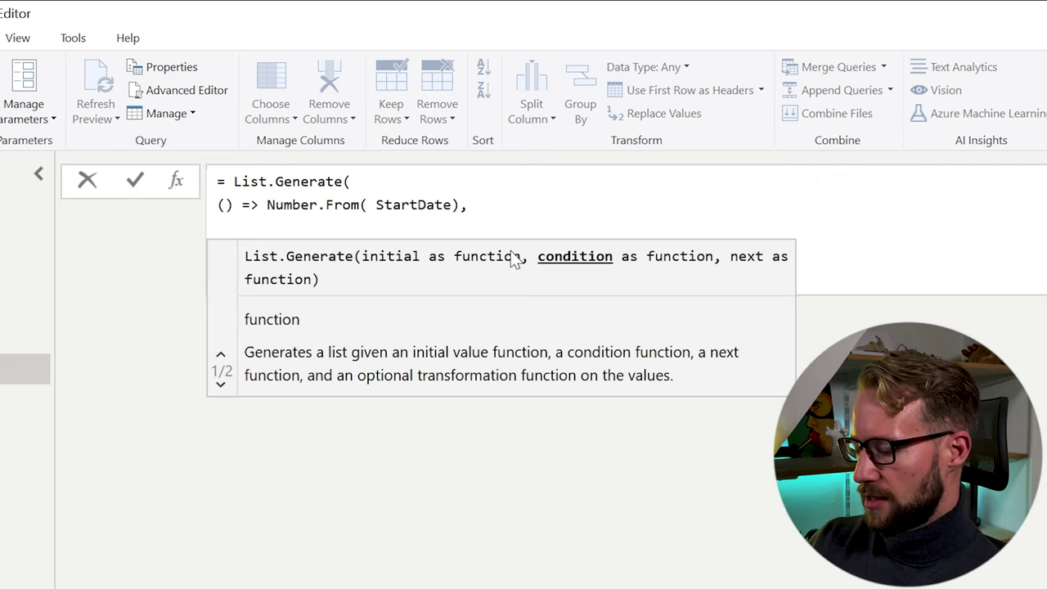
key(Return)
text(each _)
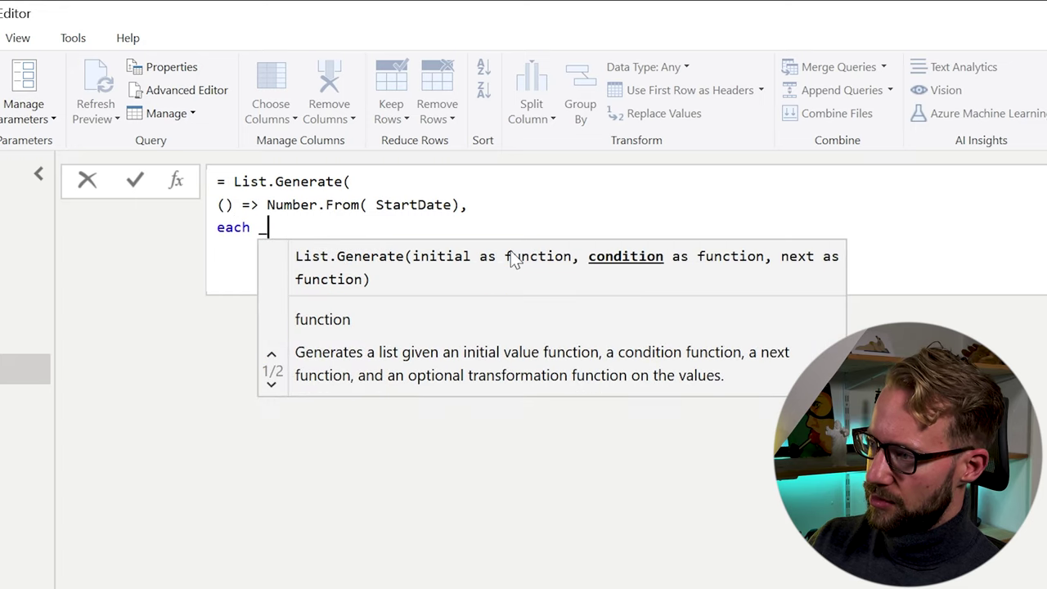
text(,)
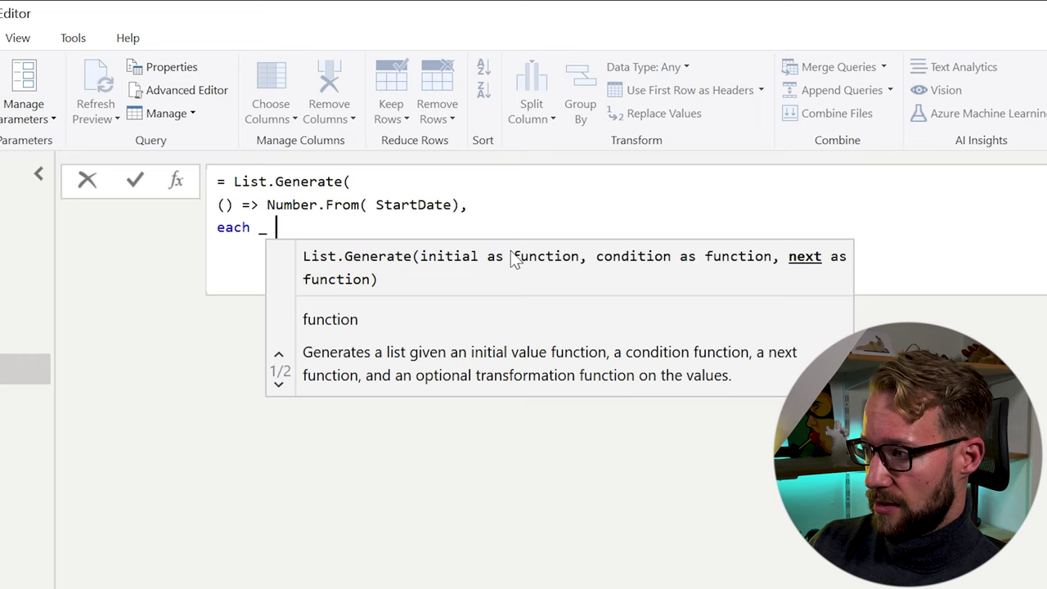
text(<=)
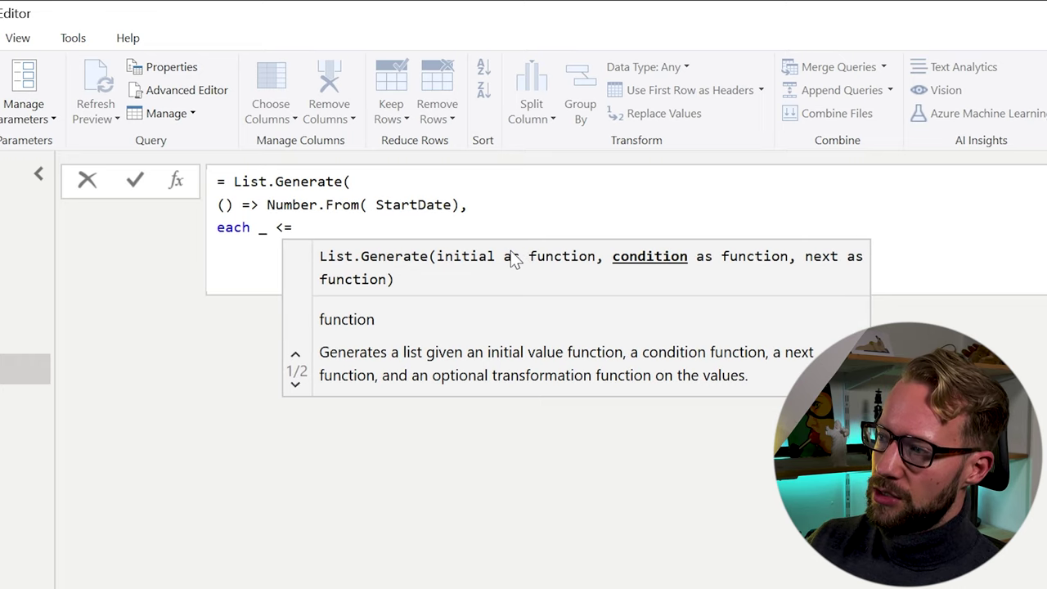
text( Number.)
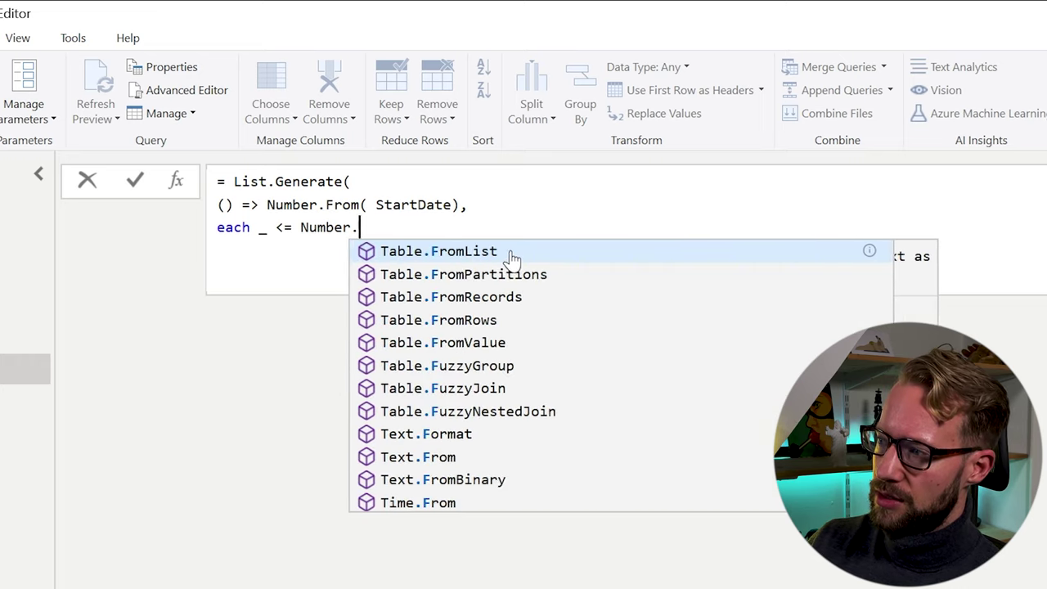
text(From( EndD)
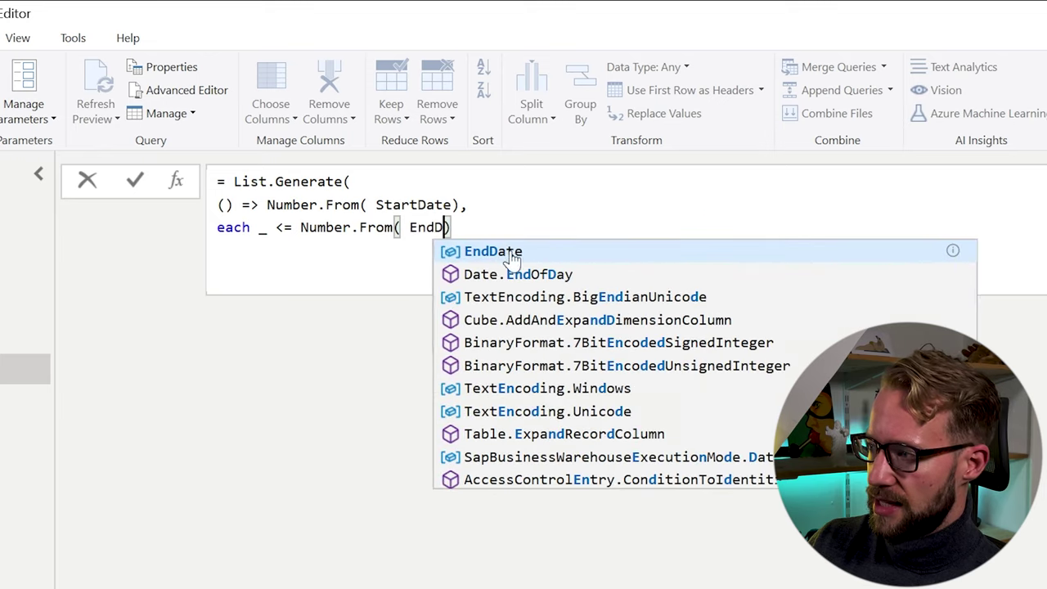
text(ate )
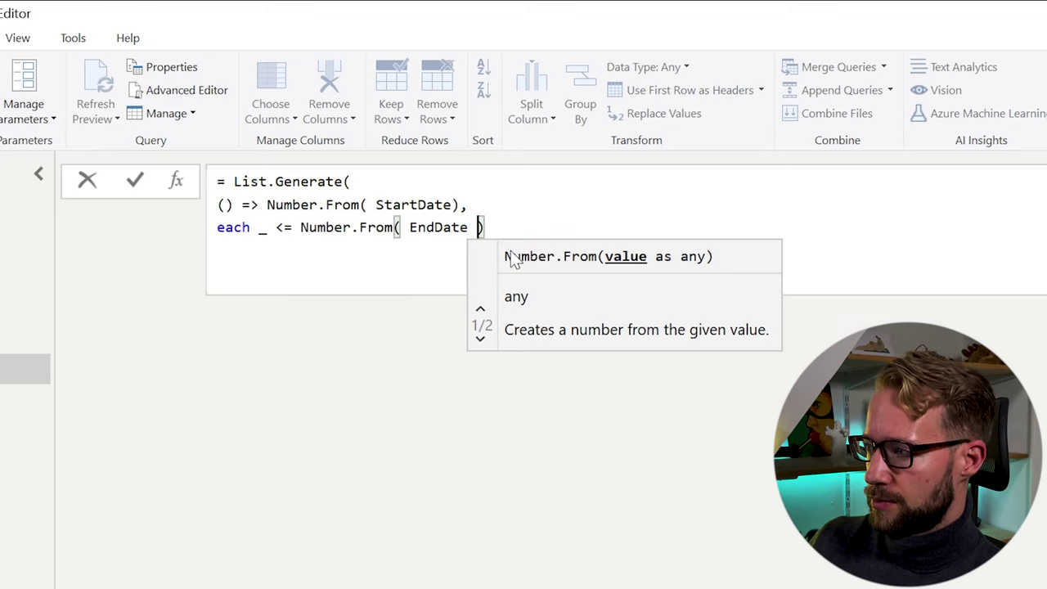
text(),)
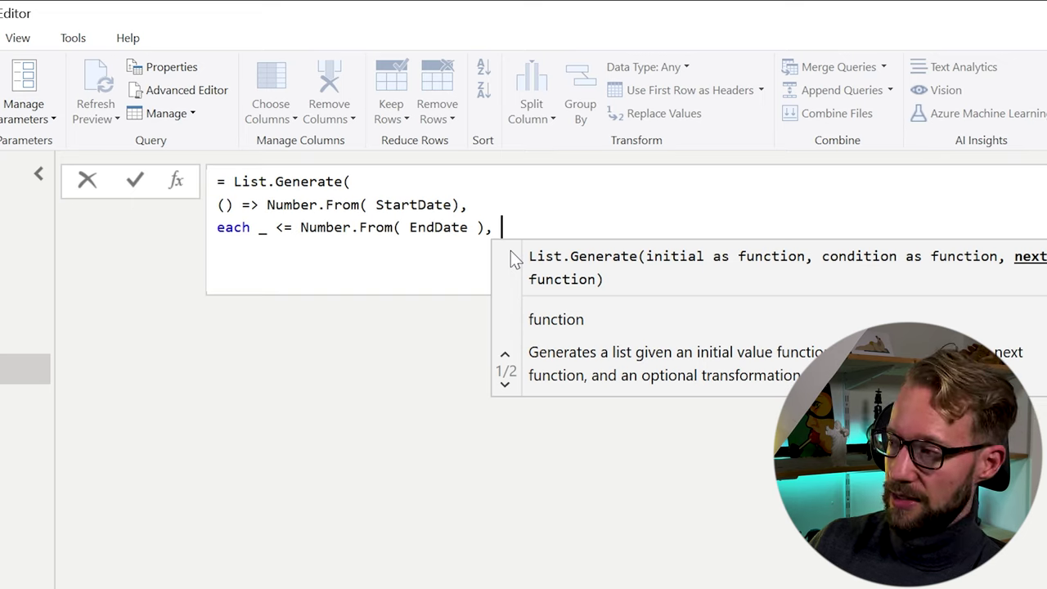
key(shift+Return)
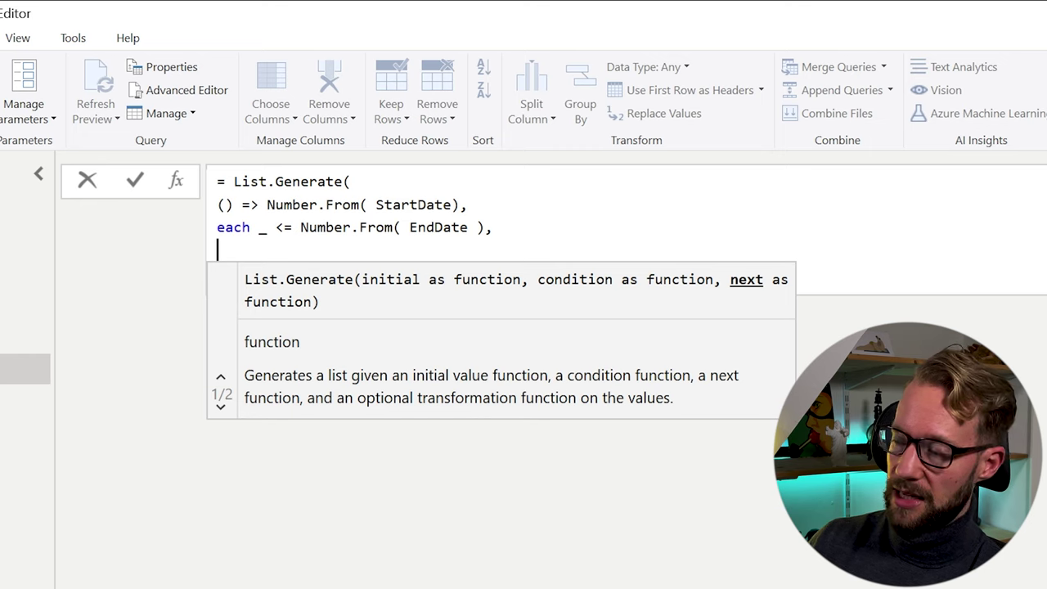
text(each _)
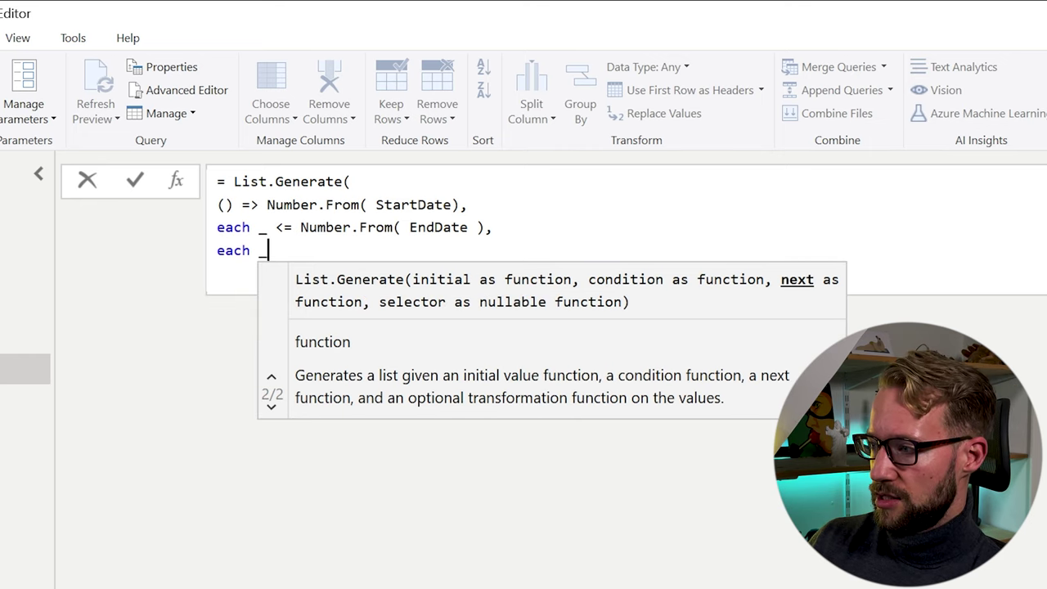
text( + 1)
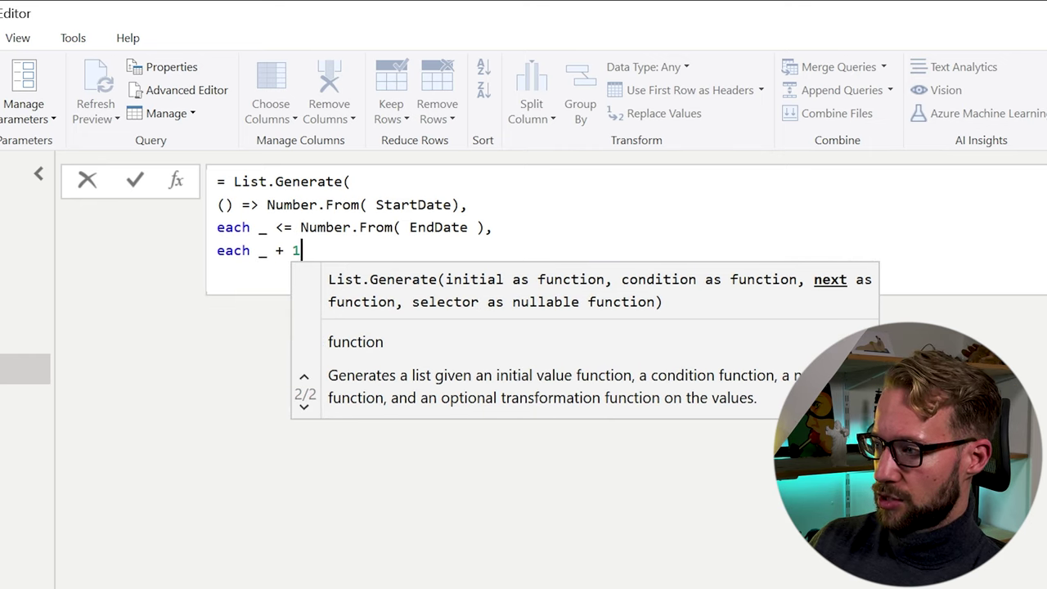
text( ))
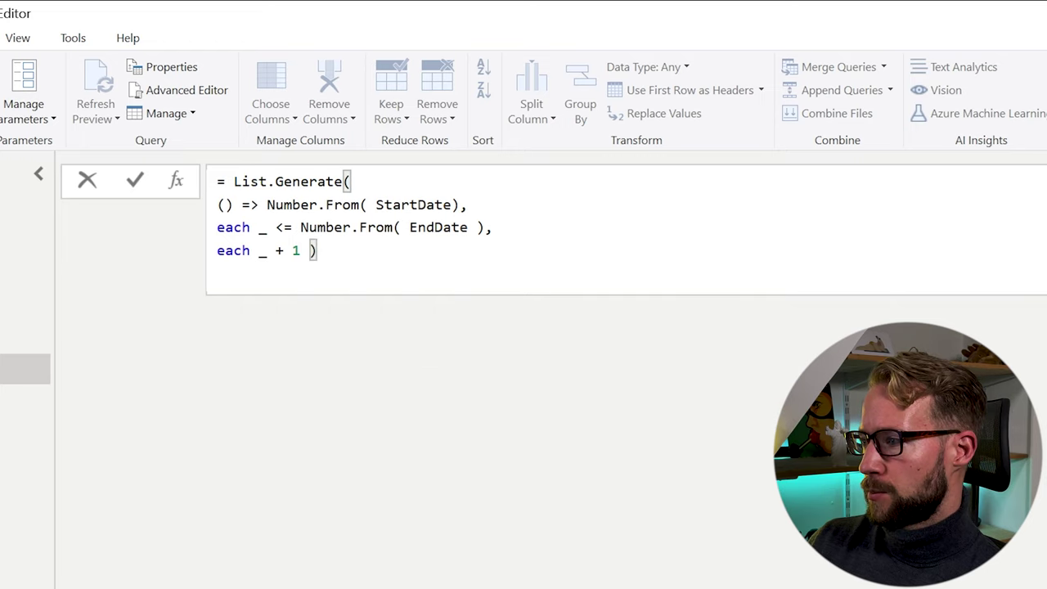
key(BackSpace)
key(Return)
key(BackSpace)
key(BackSpace)
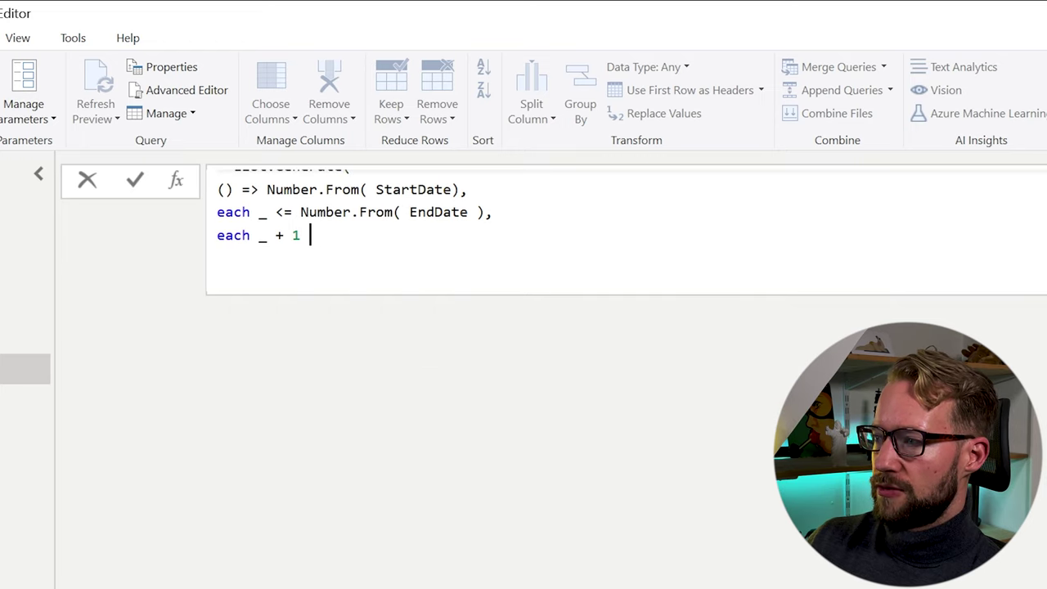
text())
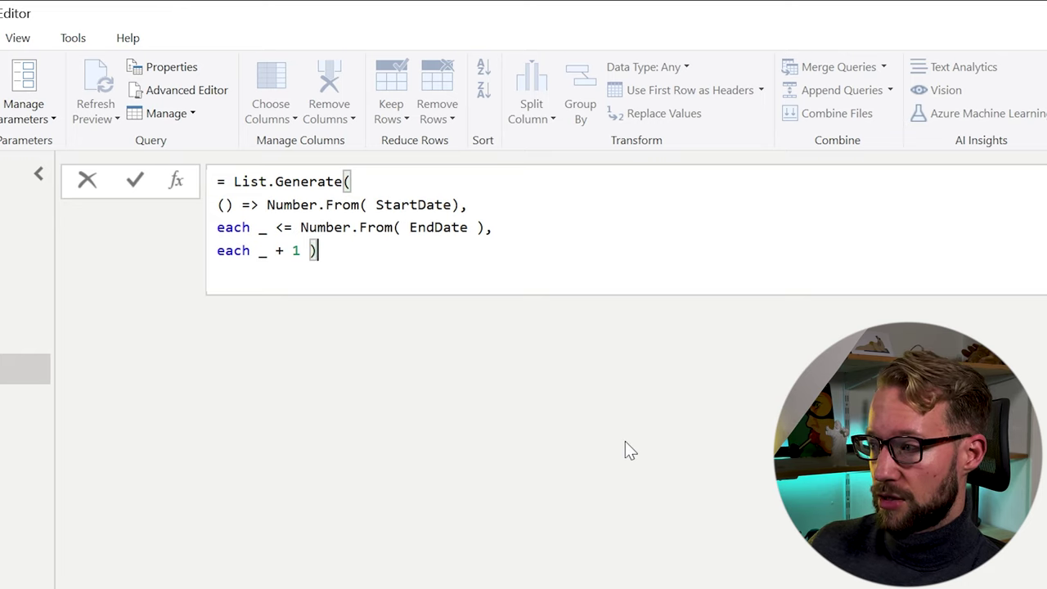
- Commit List.Generate, then add a fourth argument each Date.From( _ ) so it returns dates
key(Return)
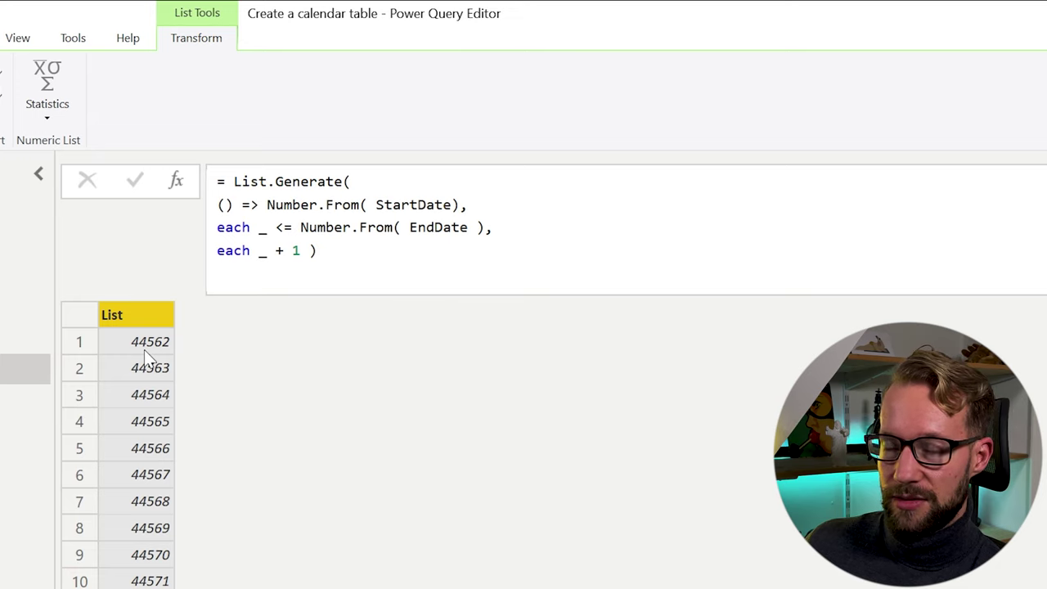
click(311, 250)
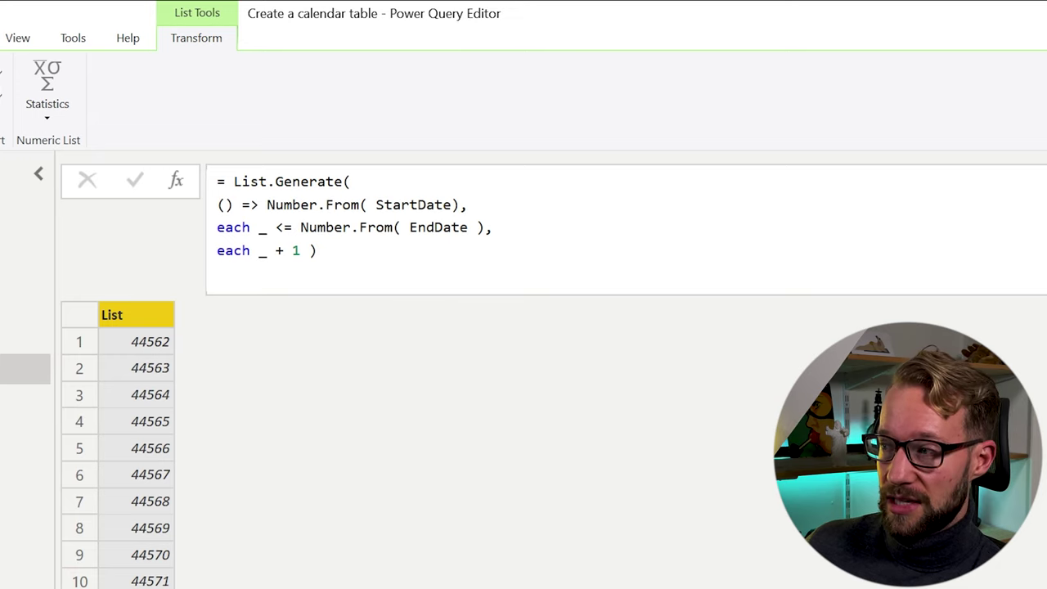
text(,)
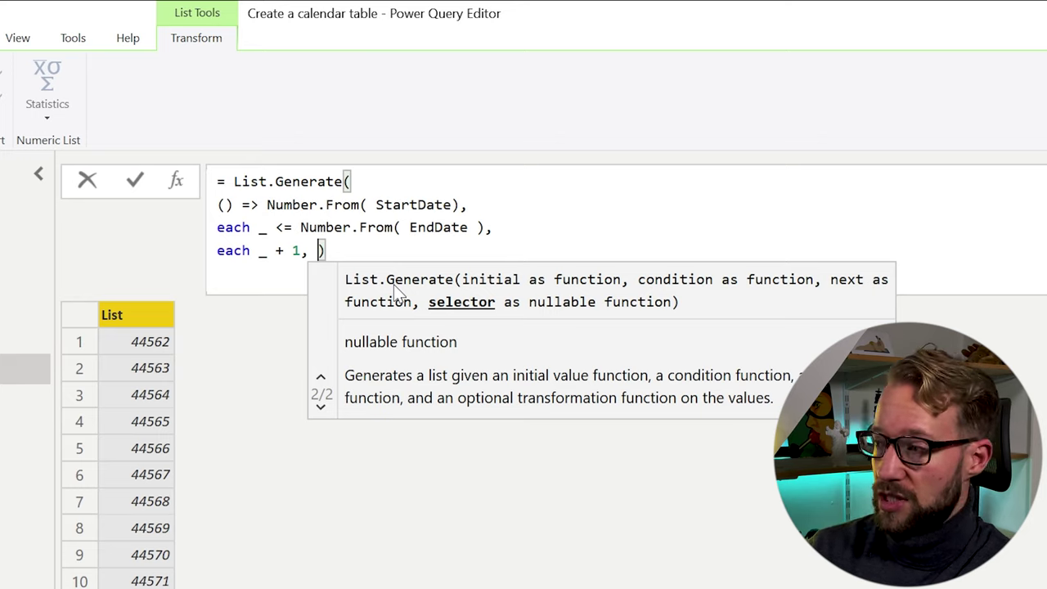
key(shift+Return)
text(each)
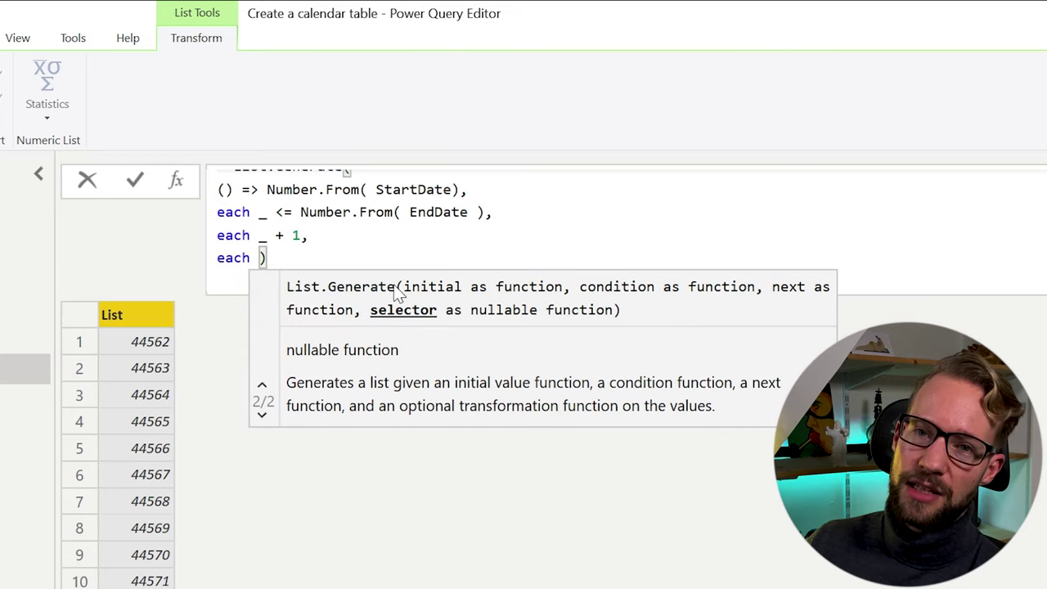
text( Date.F)
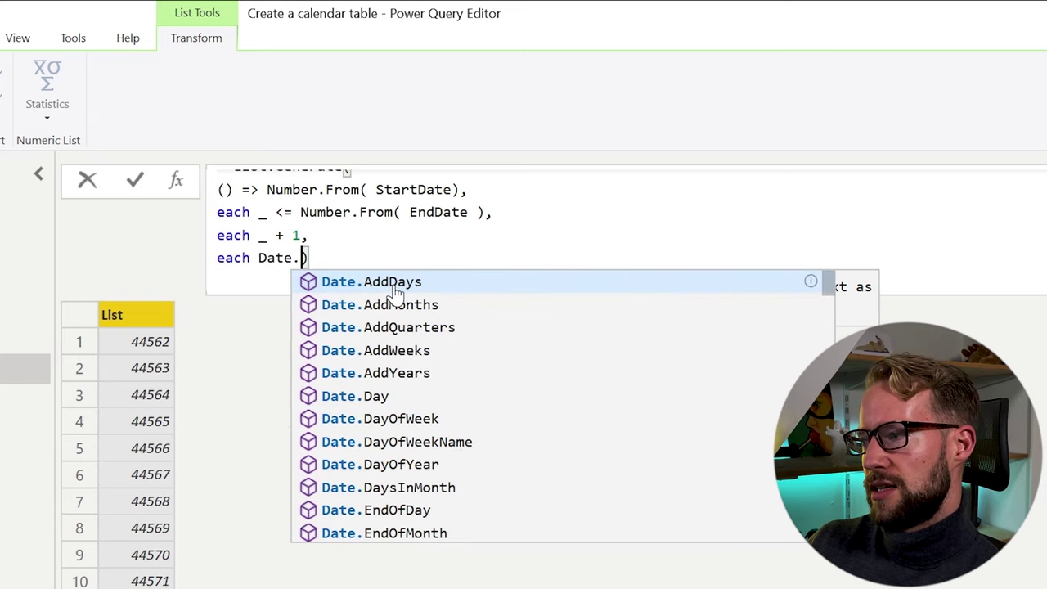
text(rom( _)
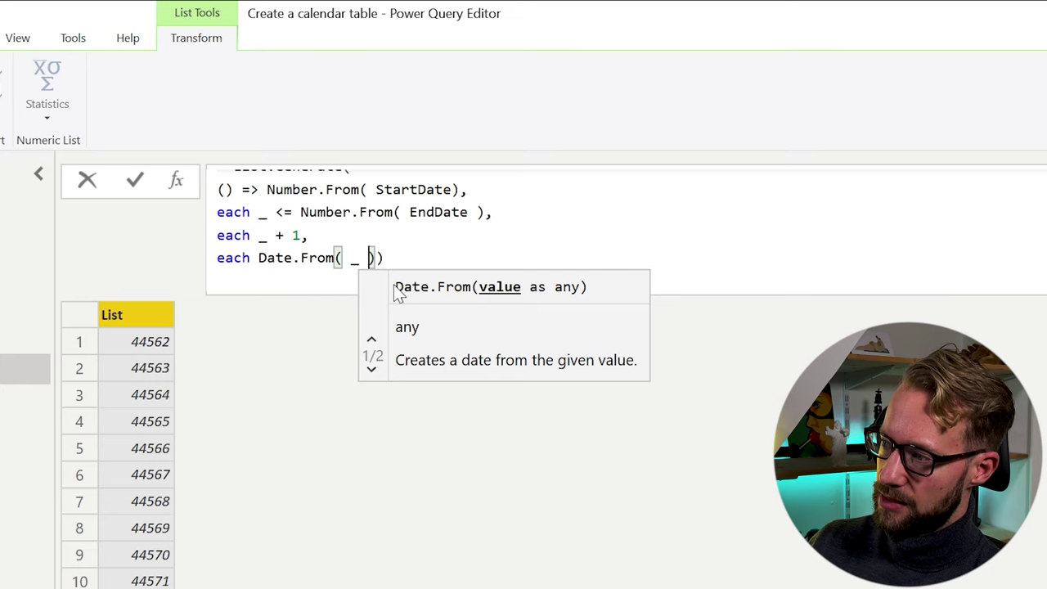
text( ))
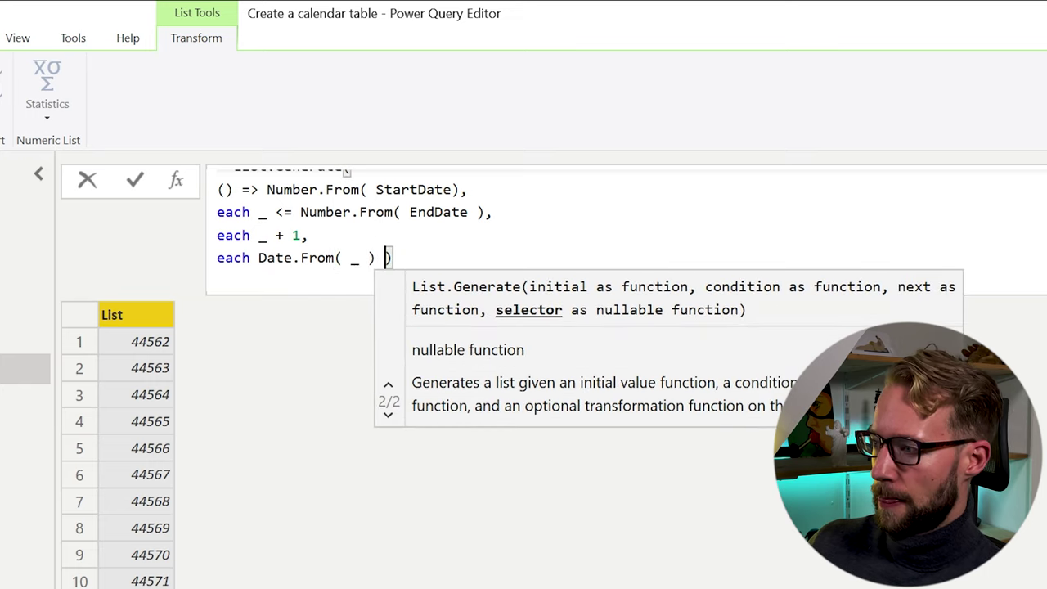
key(Return)
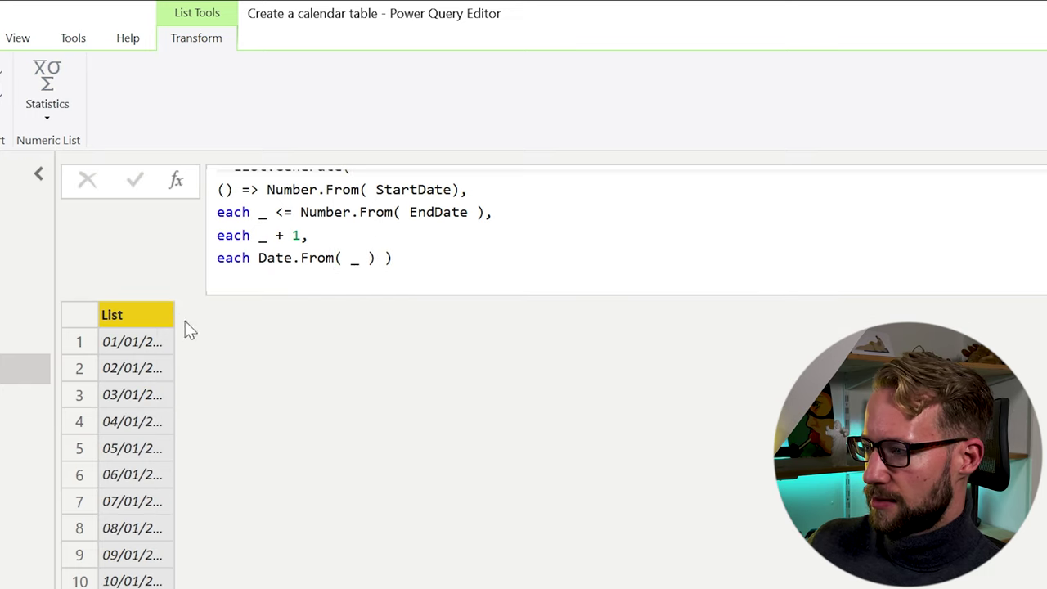
- Autofit the List column and convert the generated date list to a table
double_click(175, 314)
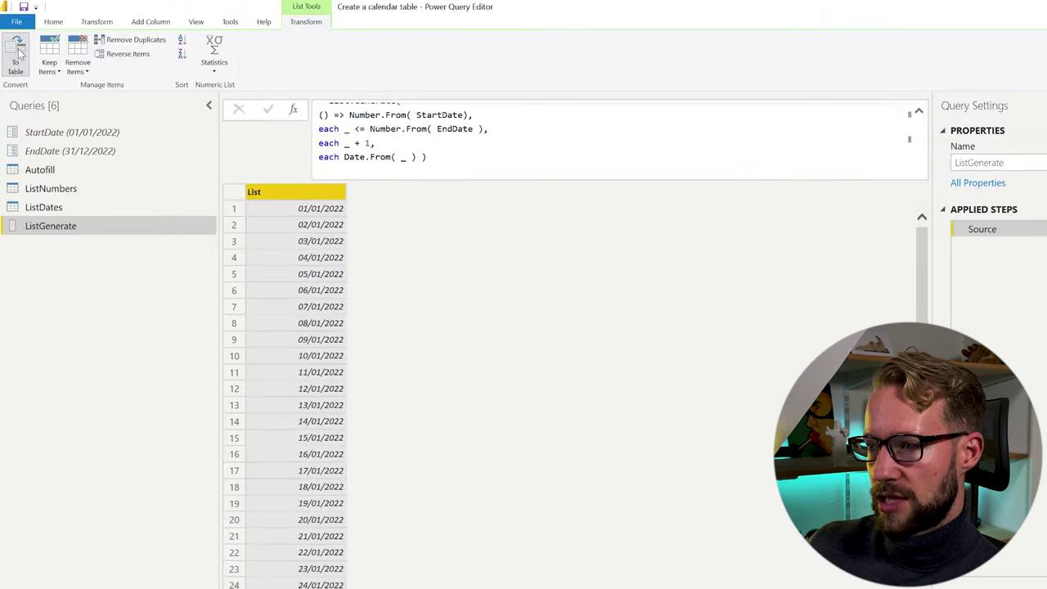
click(18, 52)
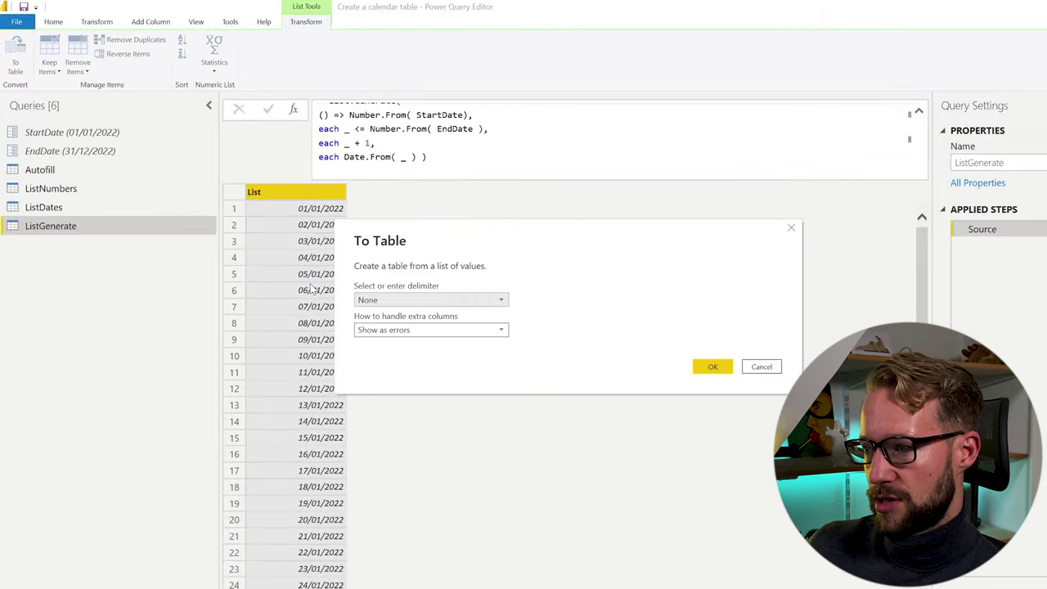
click(710, 364)
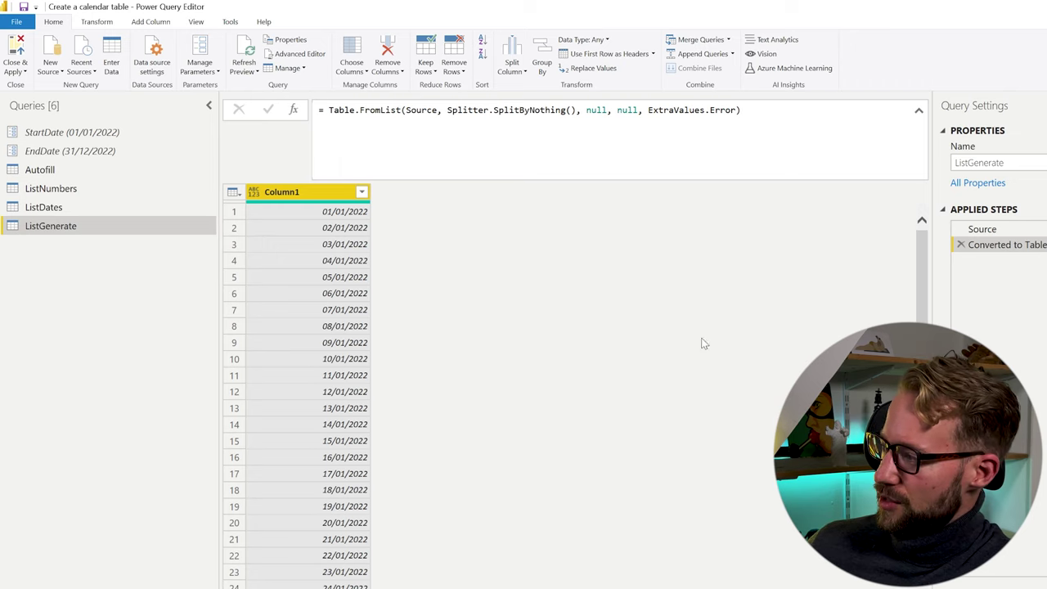
click(990, 229)
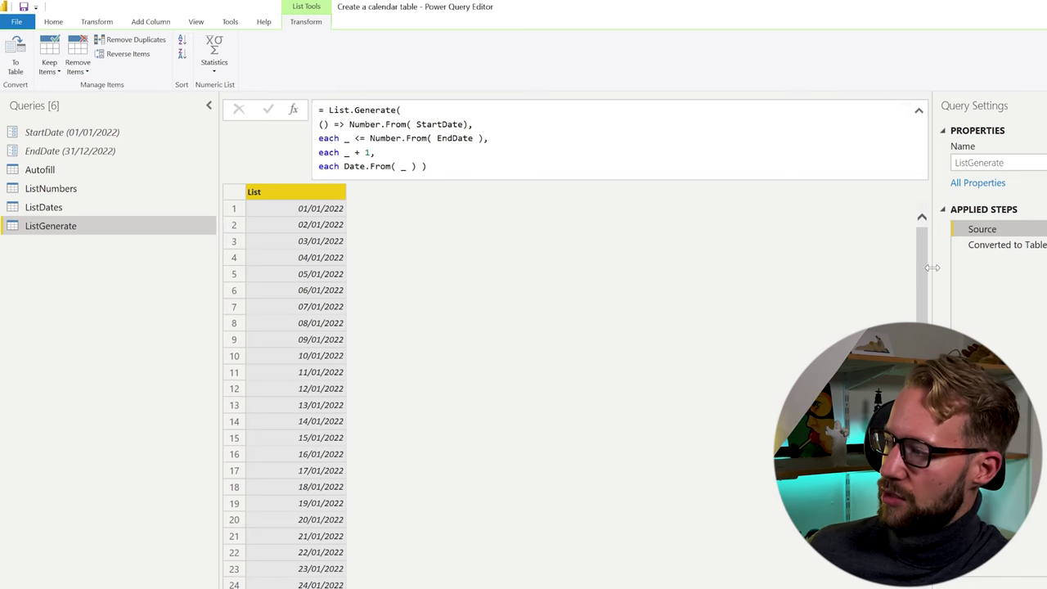
click(1025, 250)
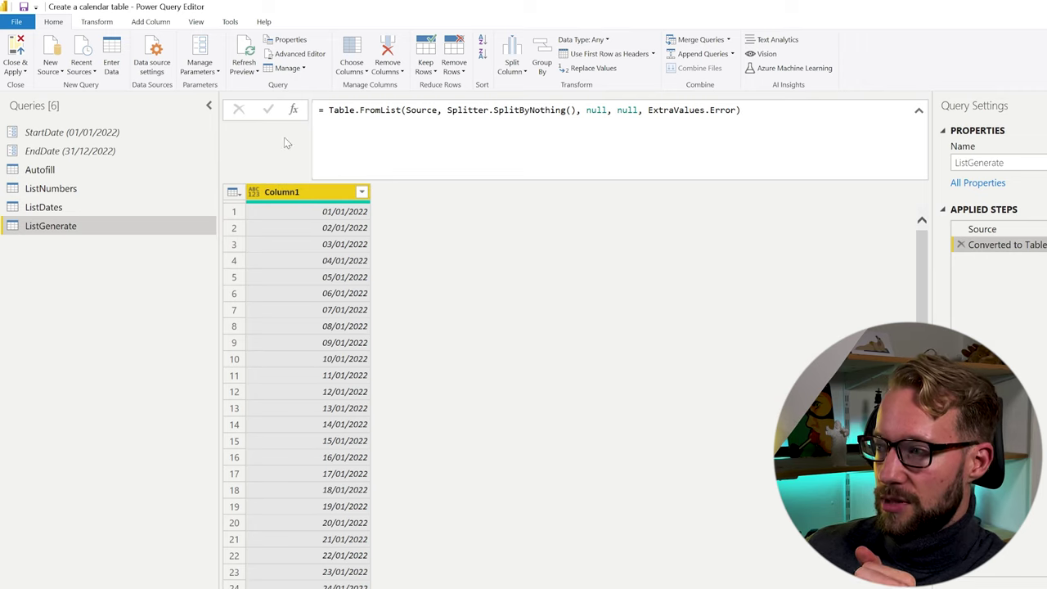
click(982, 229)
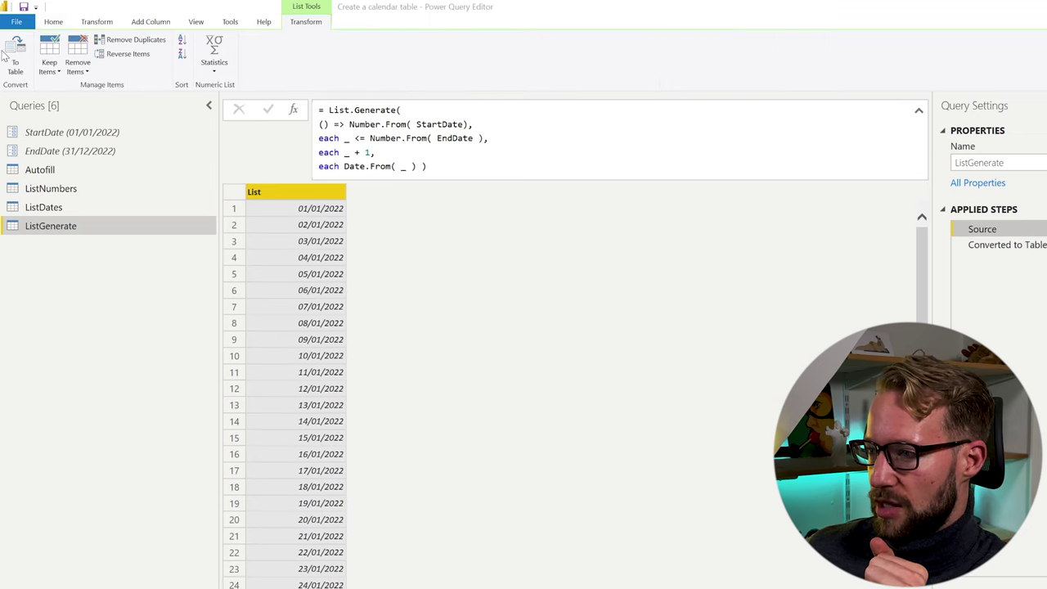
click(1014, 245)
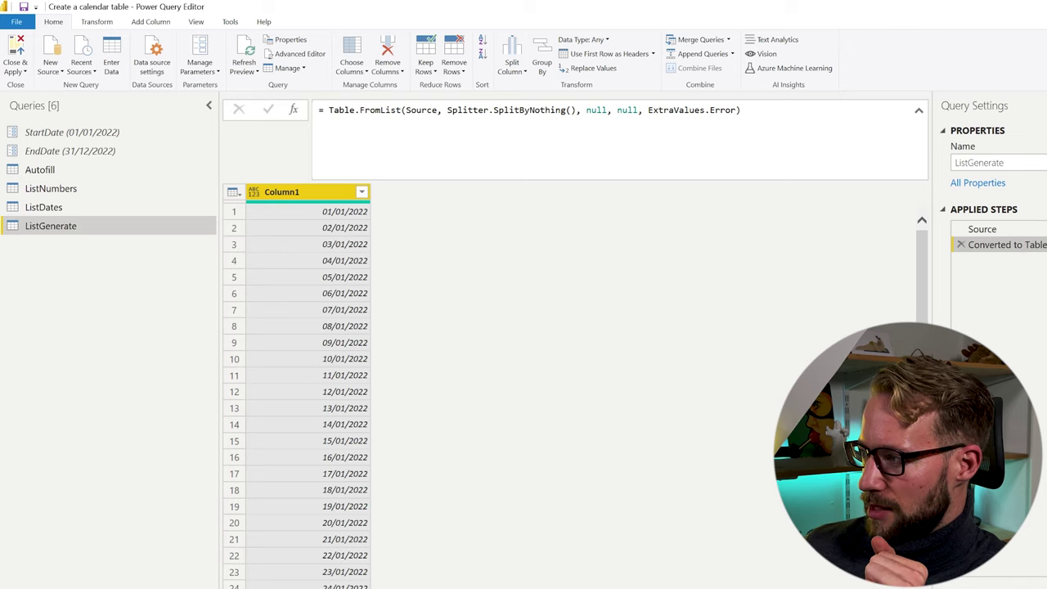
- Replace the first null in the table conversion formula with {"Date"} to name the column Date
click(602, 109)
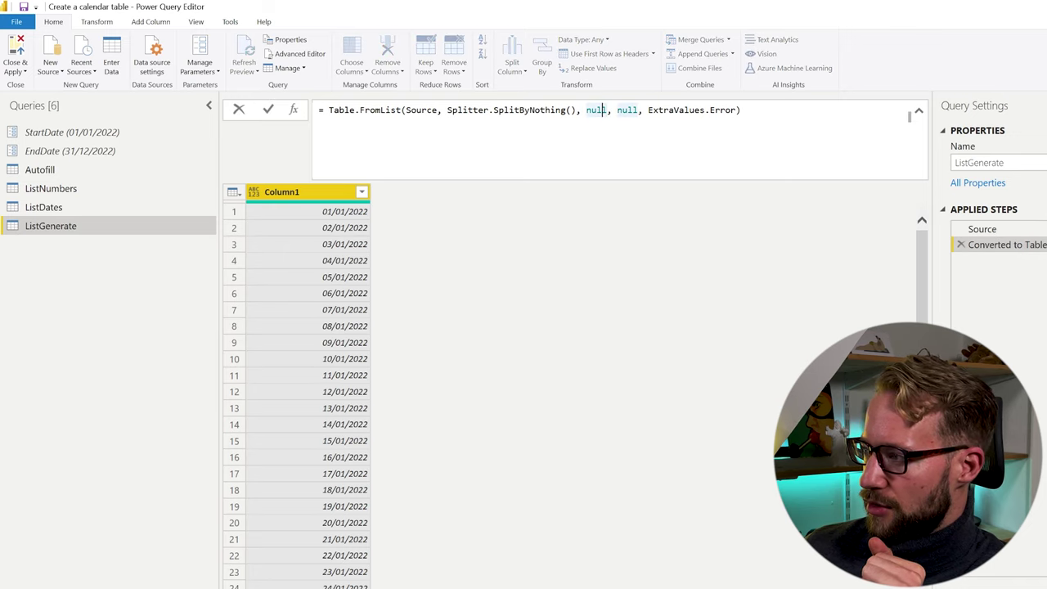
double_click(596, 110)
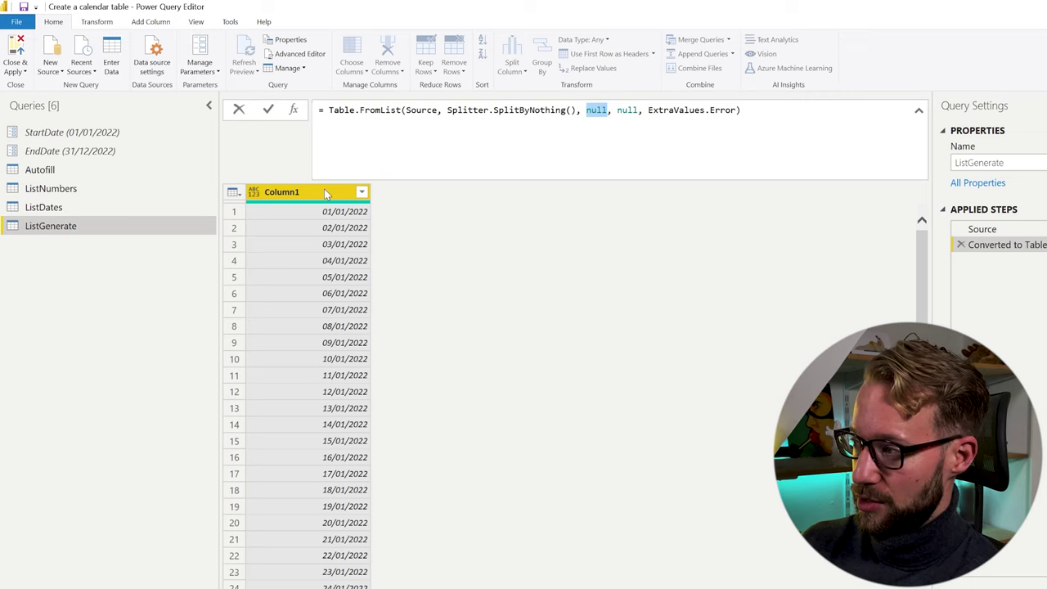
text("Date")
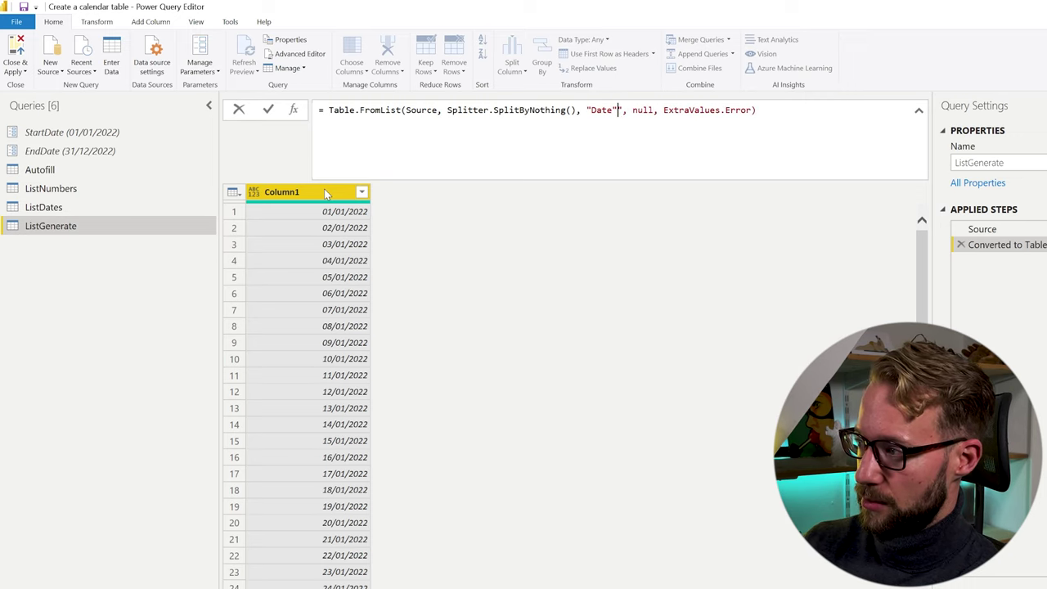
key(Delete)
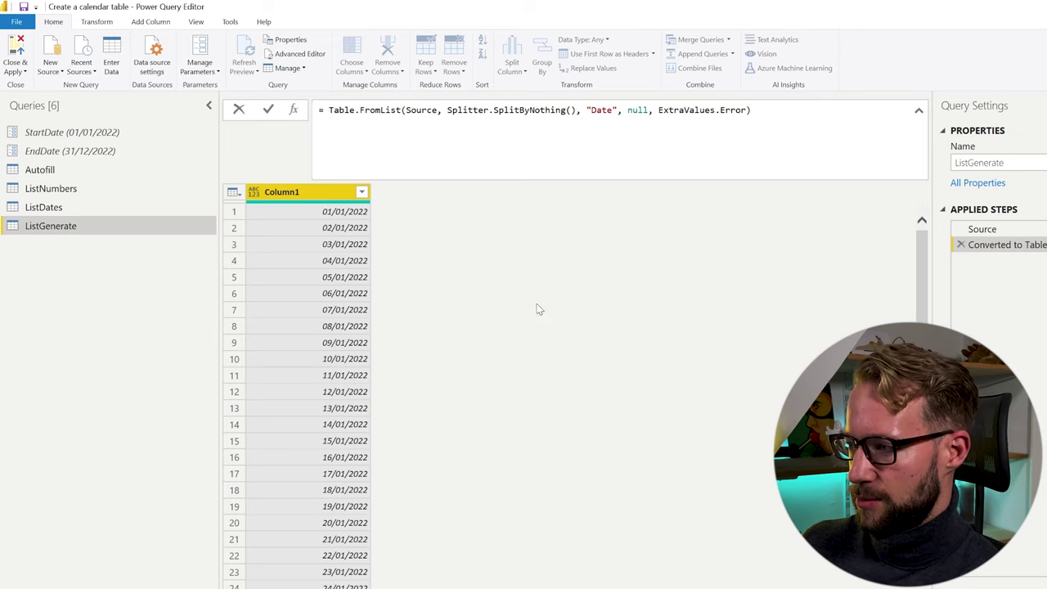
key(Return)
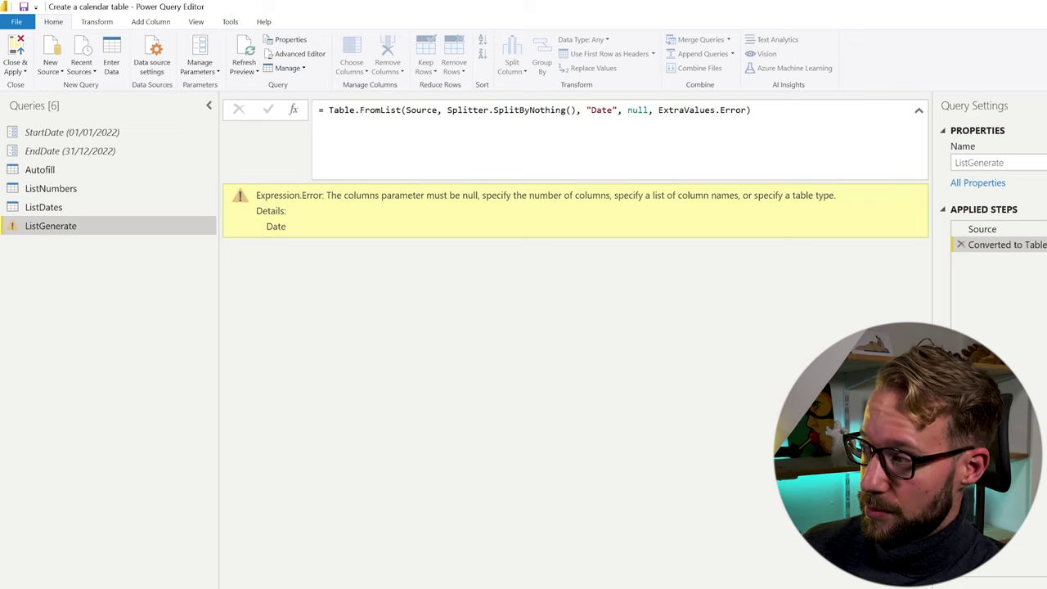
click(587, 110)
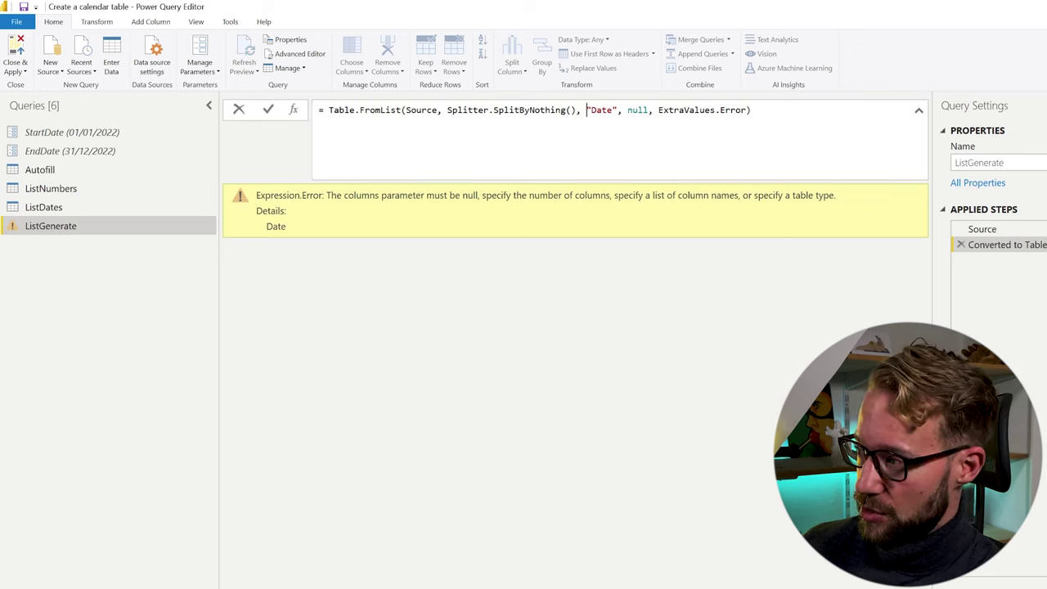
text({)
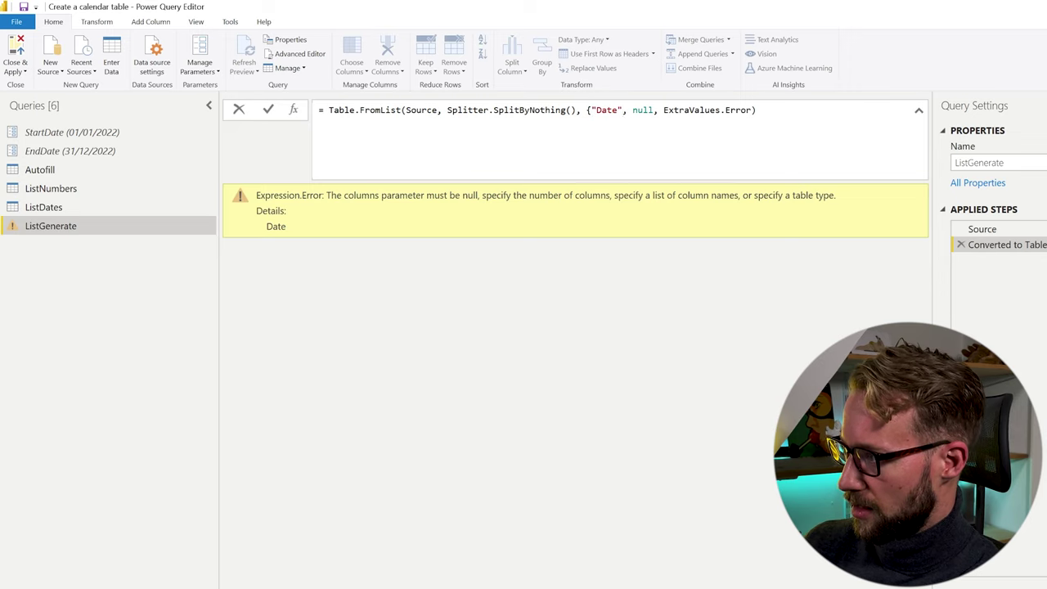
click(622, 110)
text(})
key(Return)
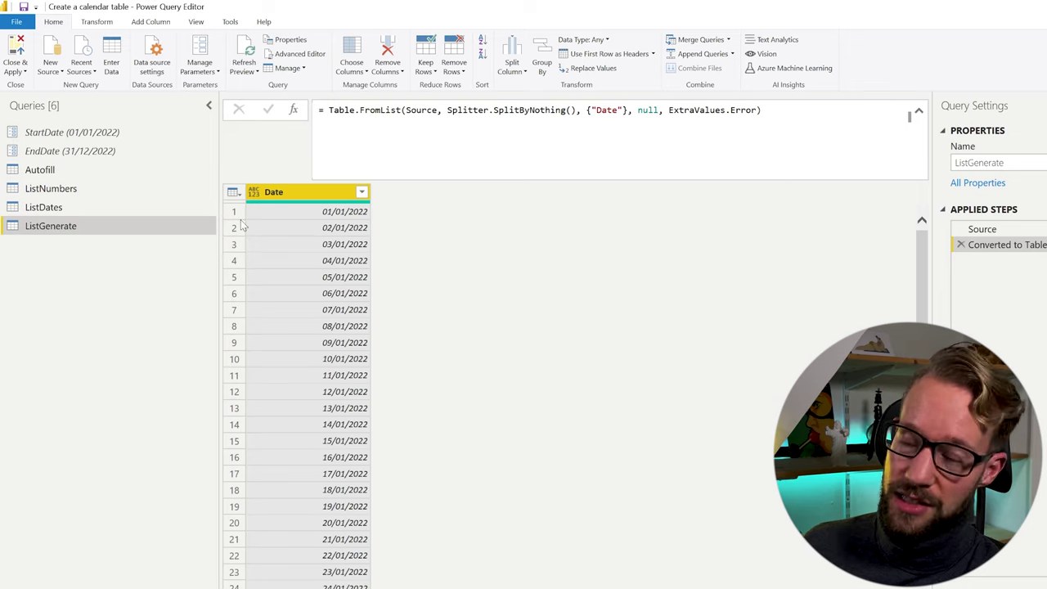
- Set the Date column's data type to Date
click(253, 192)
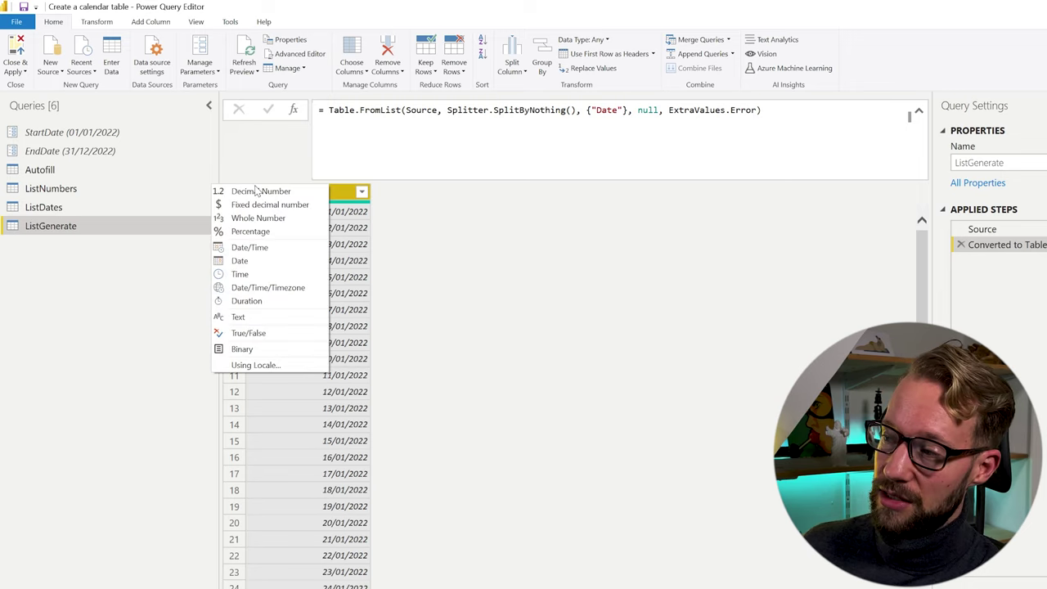
click(246, 261)
click(94, 208)
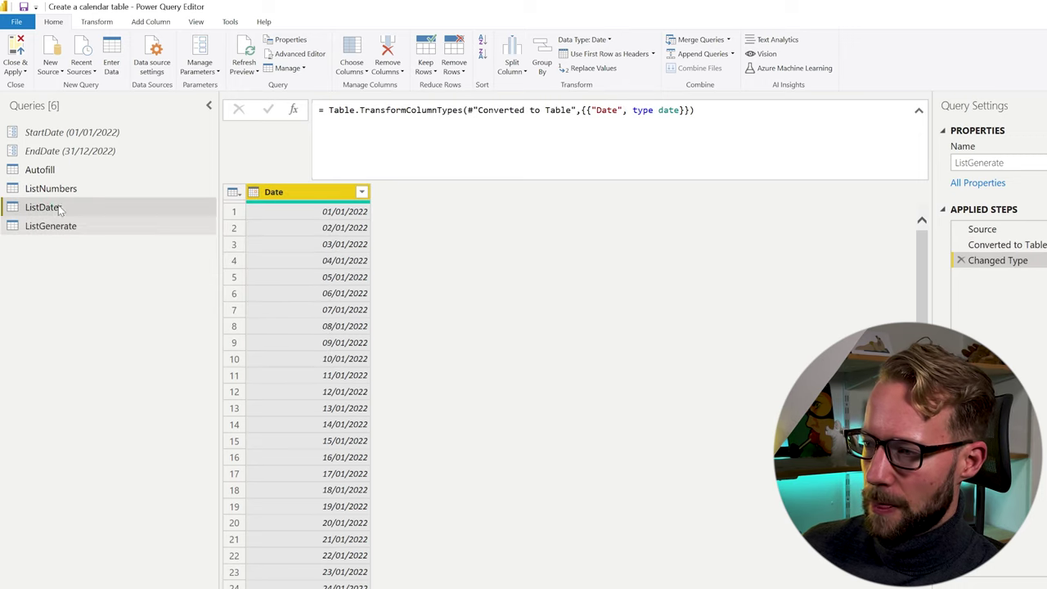